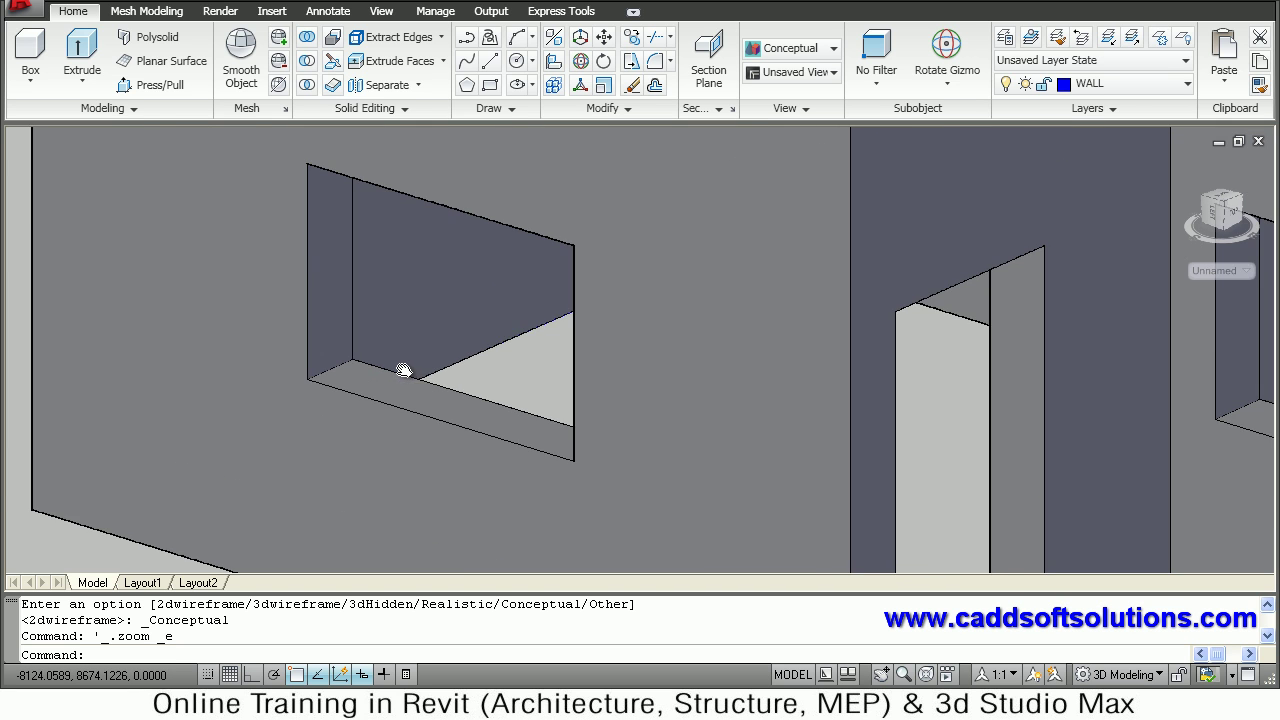
# - Set the active UCS to the Front preset for drawing parallel to the wall with the large window opening
pyautogui.scroll(-1, 396, 354)
pyautogui.moveTo(581, 361); pyautogui.dragTo(431, 334, button='middle')
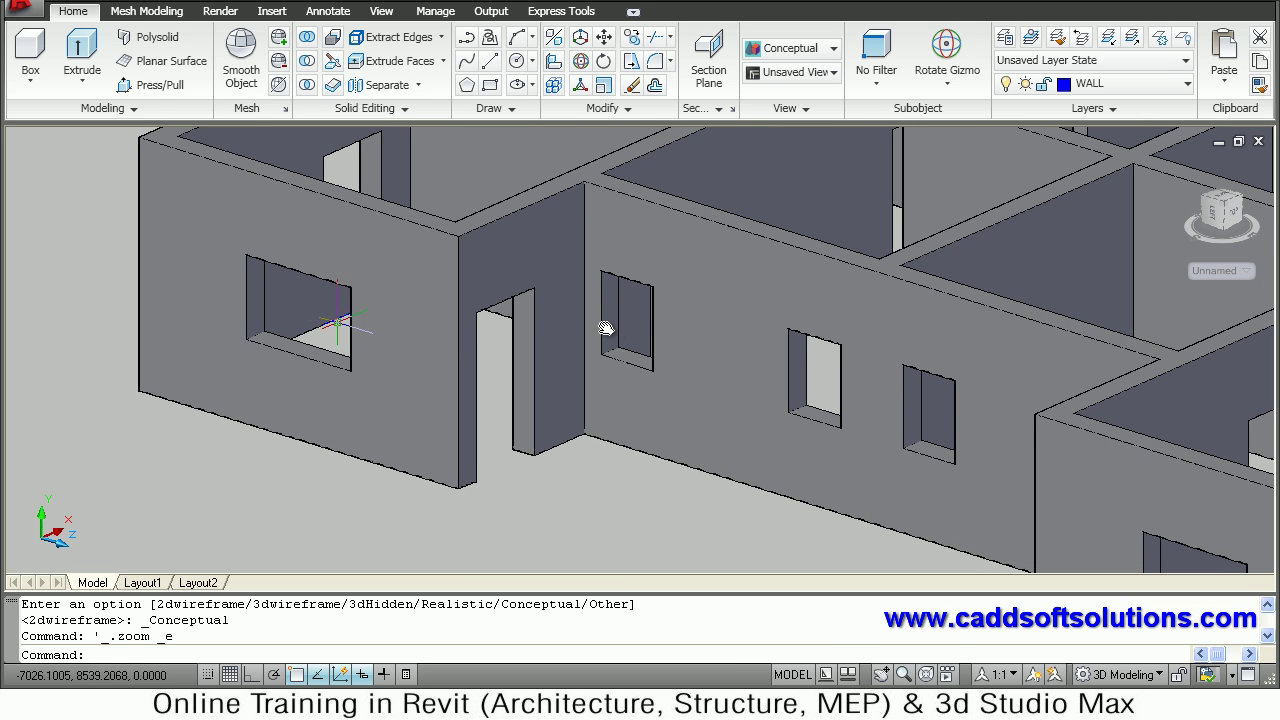
pyautogui.moveTo(719, 350); pyautogui.dragTo(950, 314, button='middle')
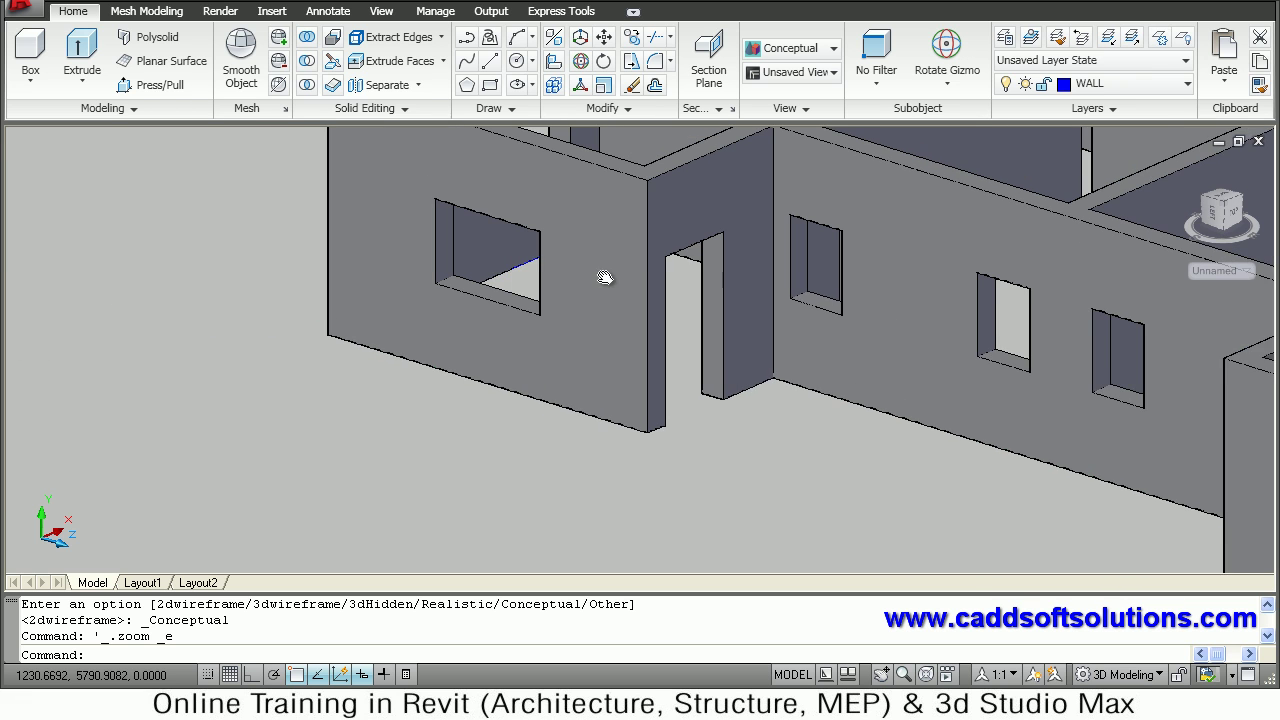
pyautogui.moveTo(641, 321); pyautogui.dragTo(614, 346, button='middle')
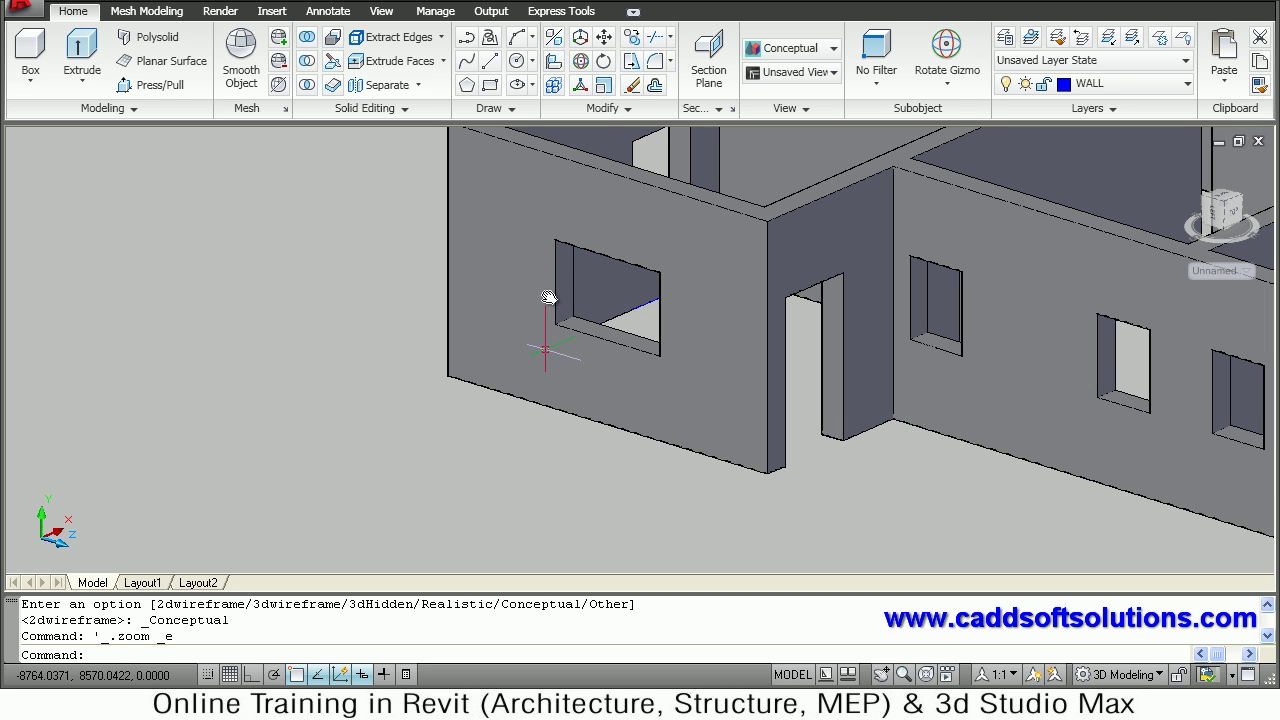
pyautogui.hotkey('ctrl', 'a')
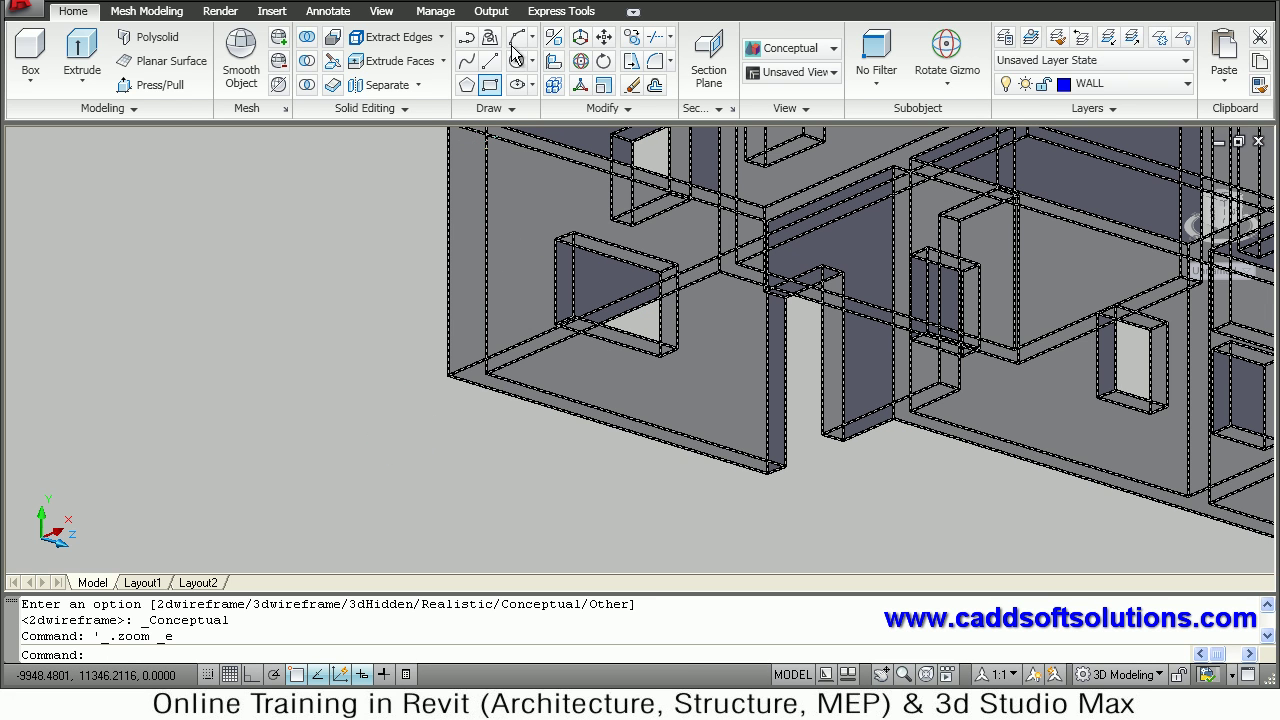
pyautogui.click(380, 11)
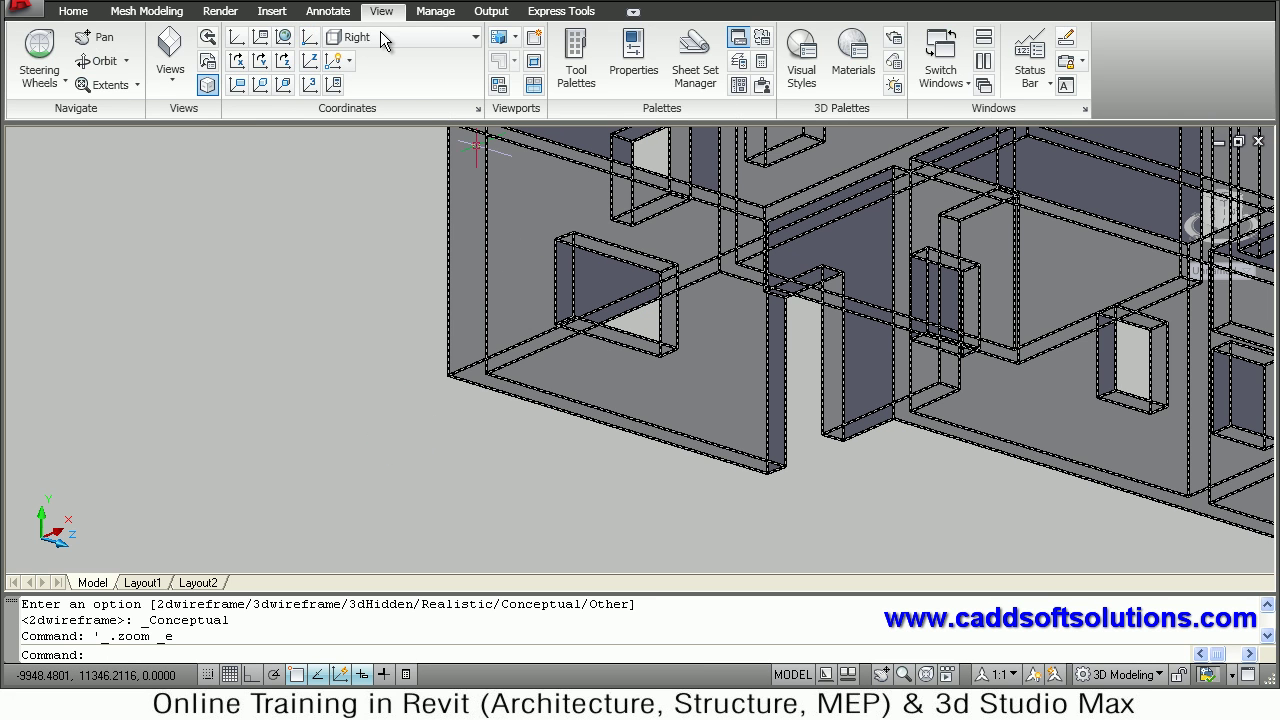
pyautogui.click(380, 37)
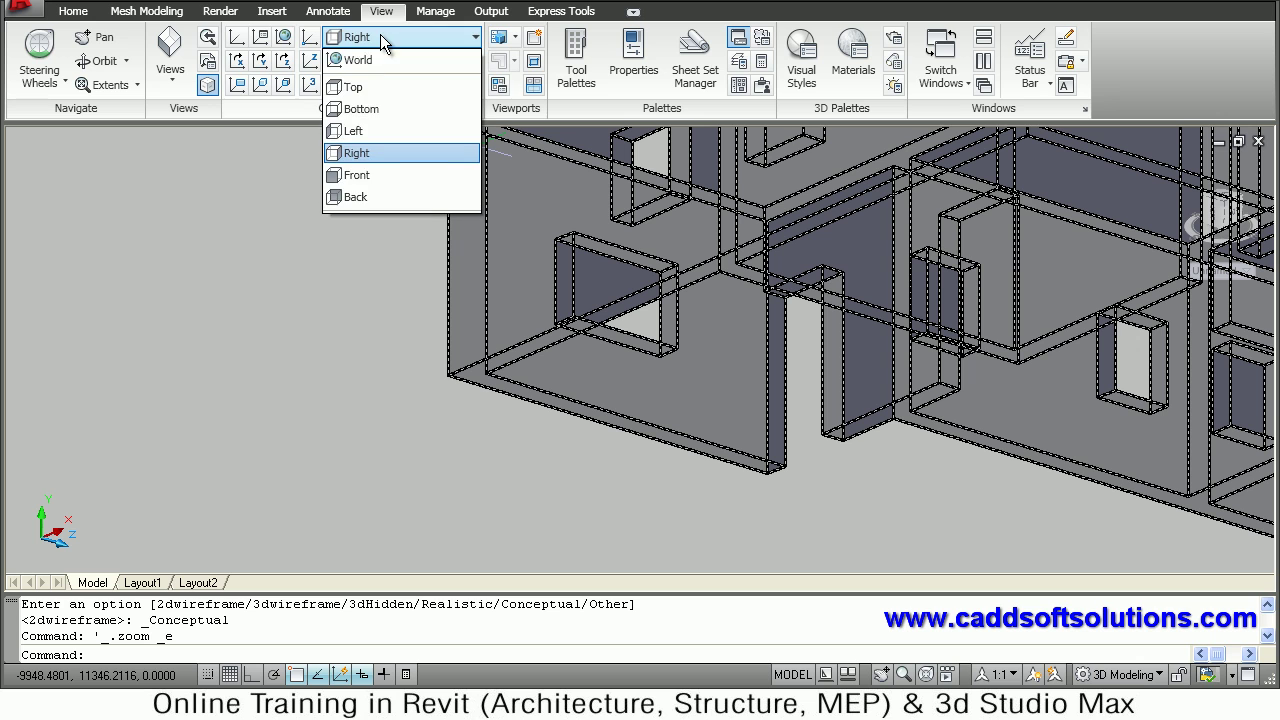
pyautogui.click(358, 176)
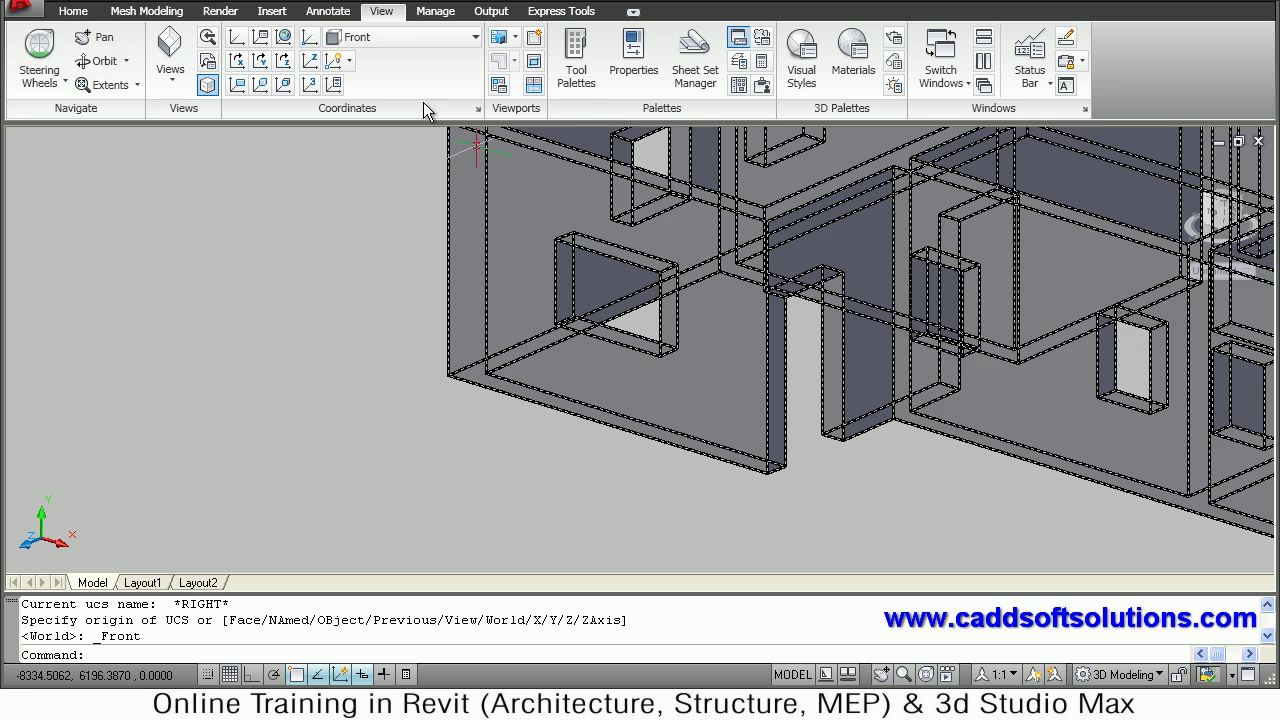
# - Draw a rectangle 1500 long and 1000 wide in the empty space beside the building's outer wall, using the Dimensions option
pyautogui.click(73, 11)
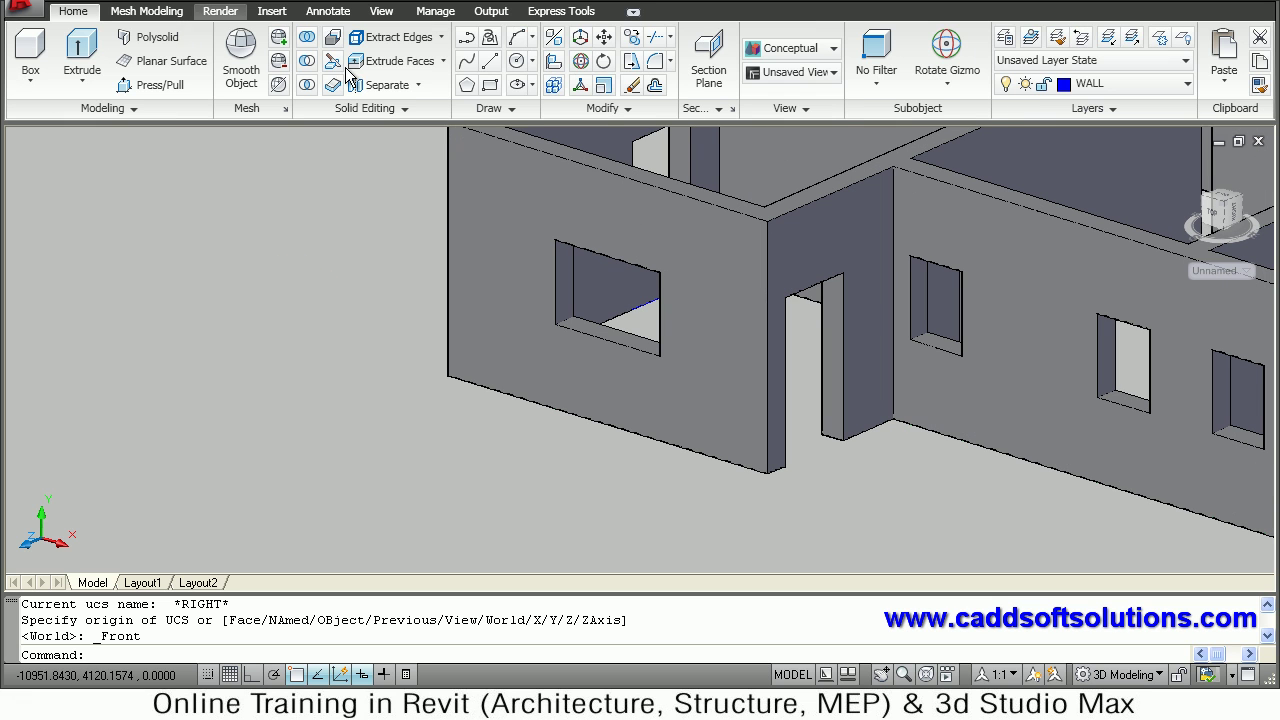
pyautogui.click(488, 88)
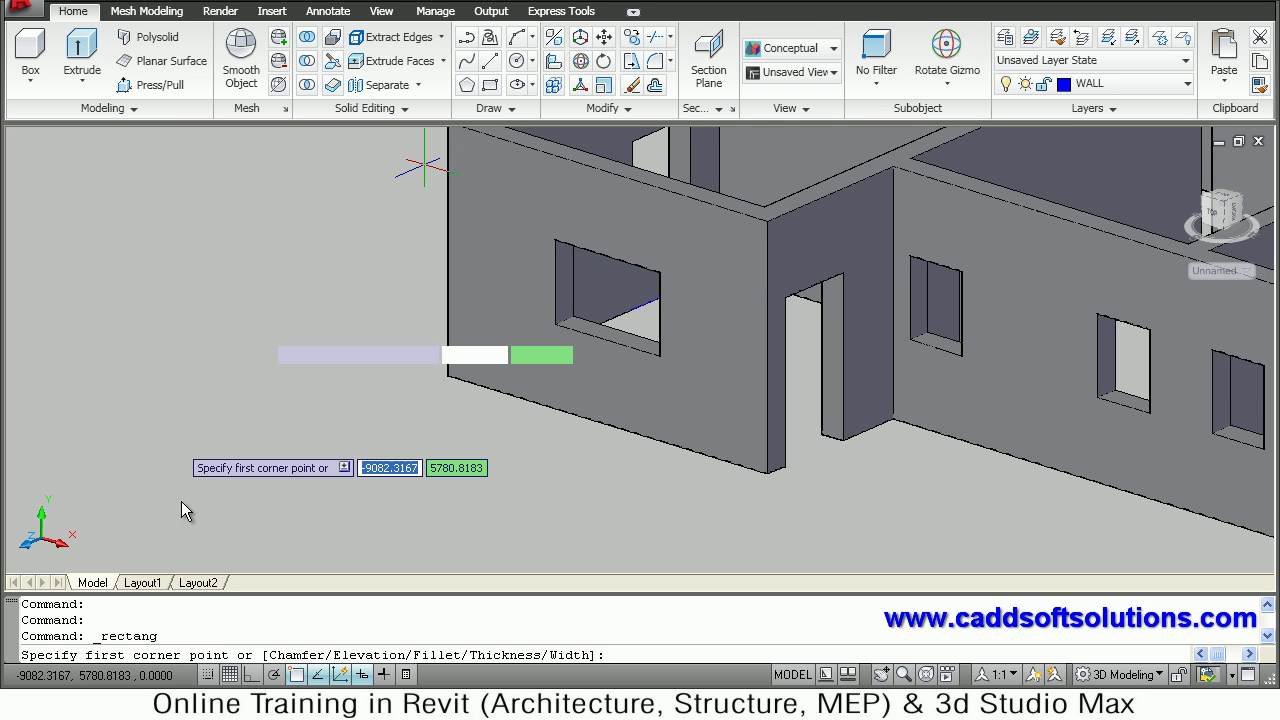
pyautogui.click(228, 455)
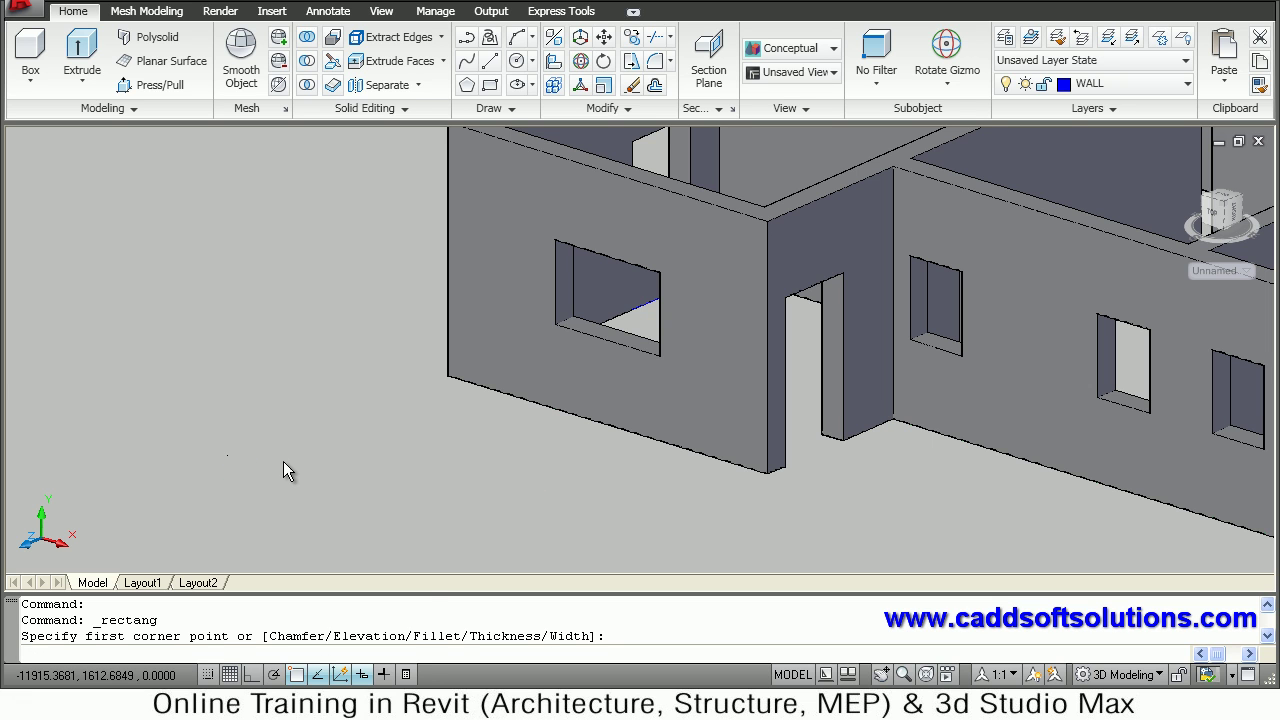
pyautogui.rightClick(284, 446)
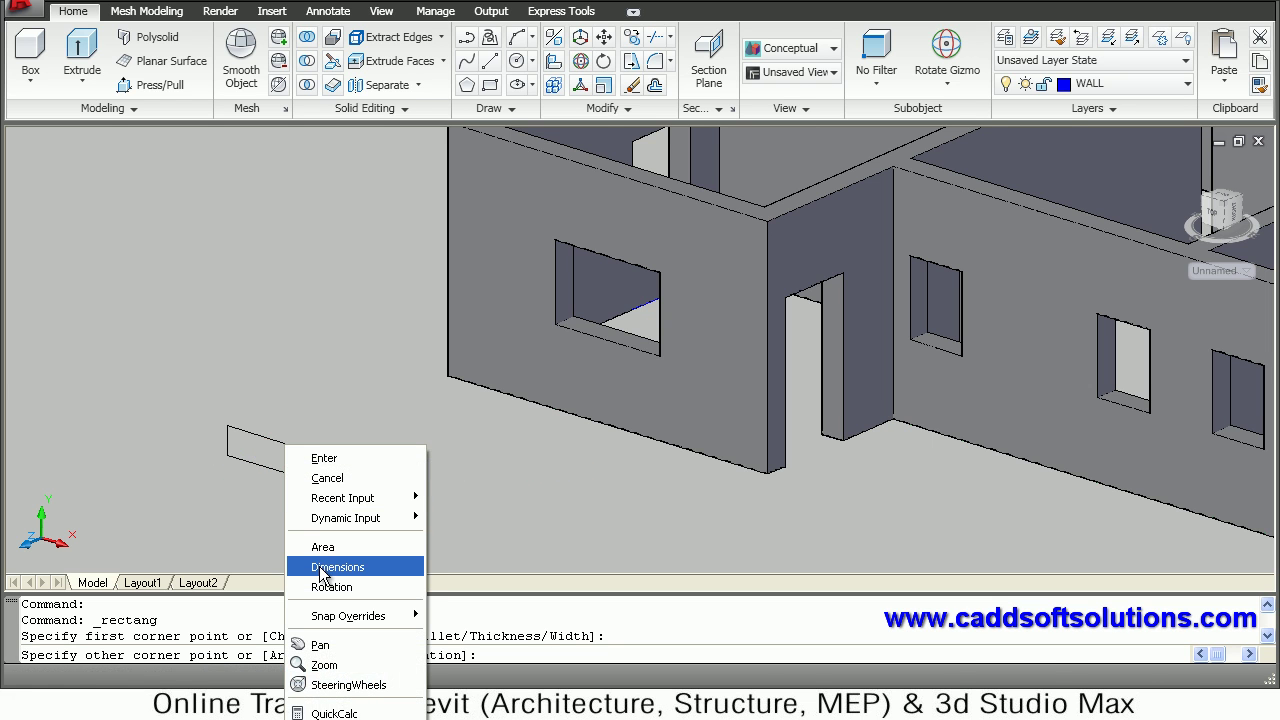
pyautogui.click(327, 564)
pyautogui.write('1')
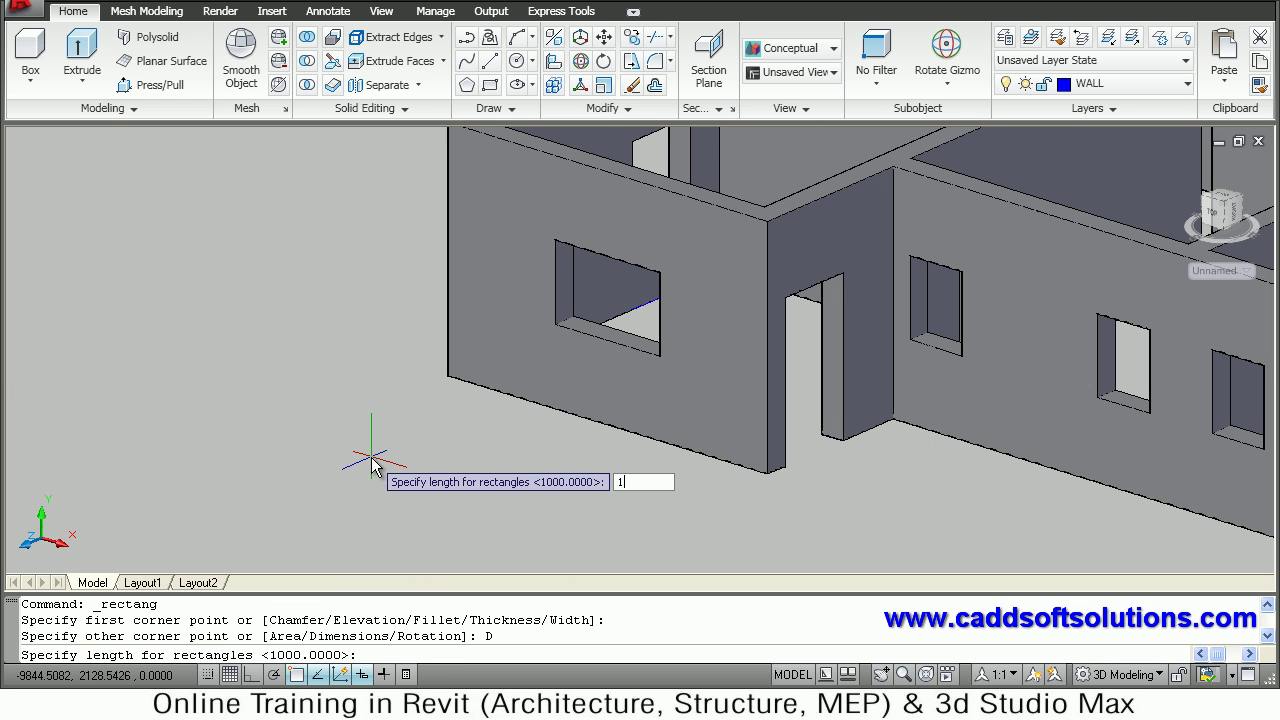
pyautogui.write('500')
pyautogui.press('Return')
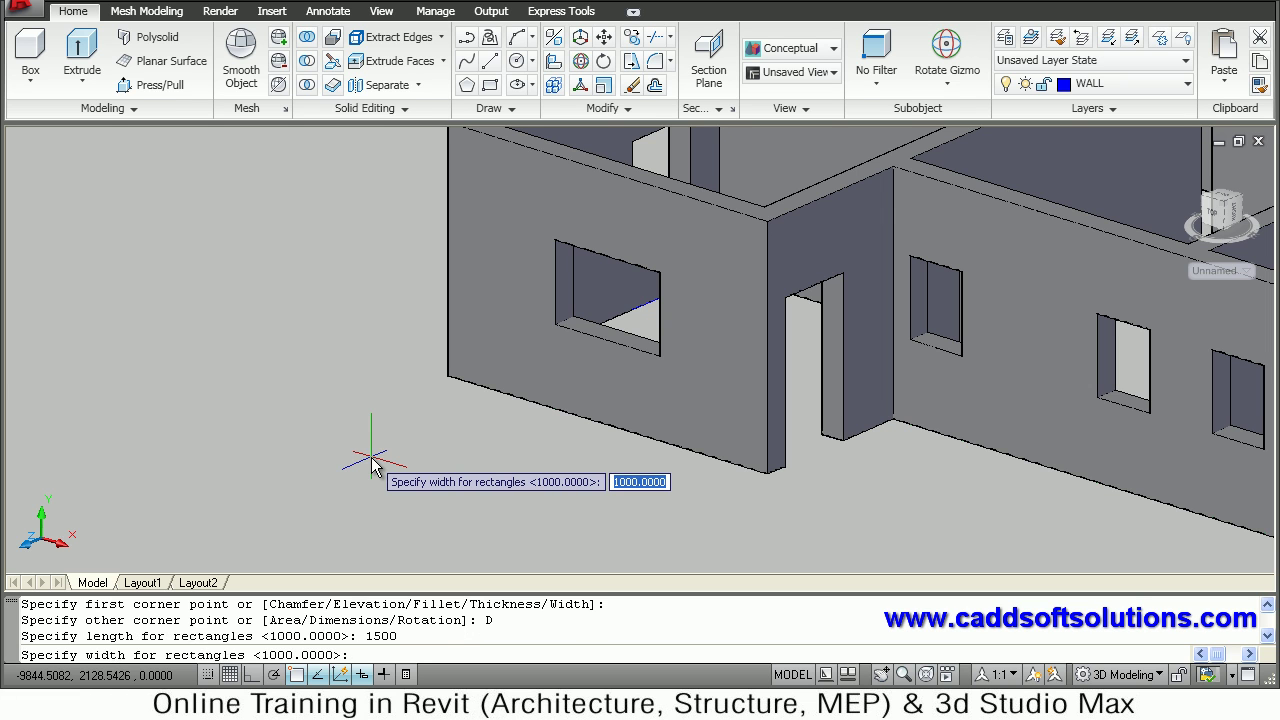
pyautogui.press('Return')
pyautogui.click(268, 500)
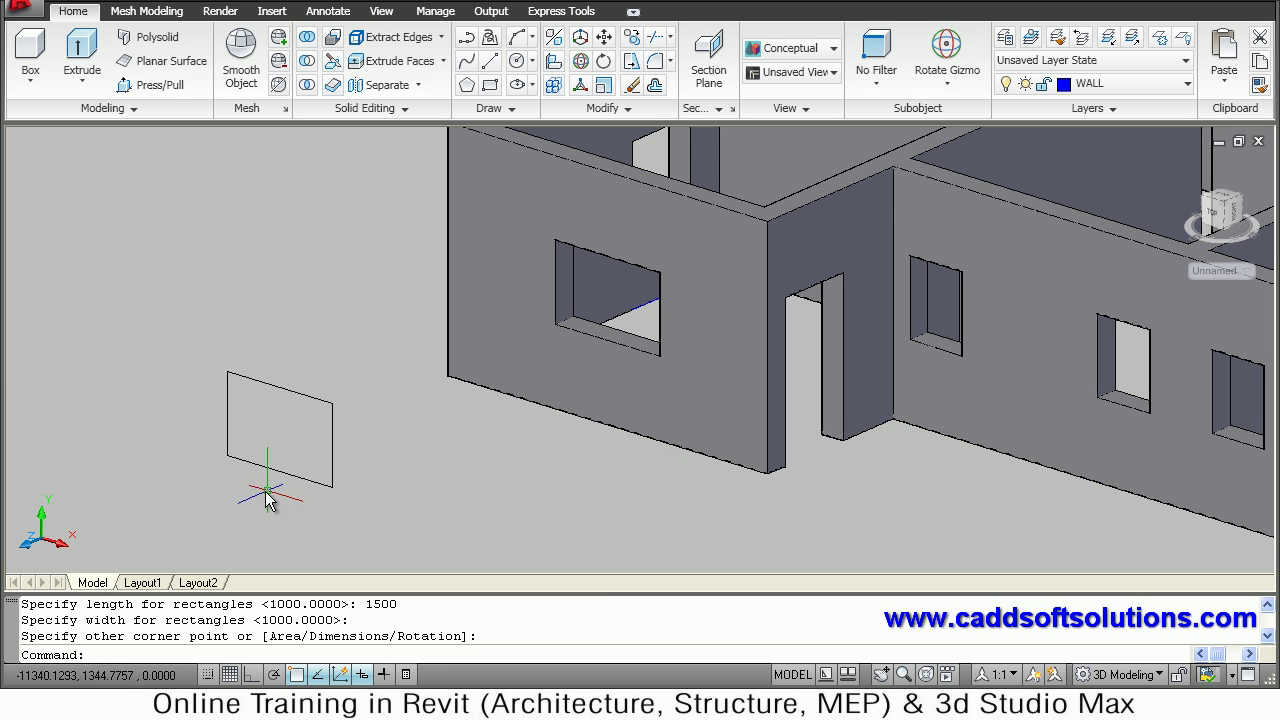
# - Offset the window rectangle inward by 50 to form the outer frame
pyautogui.scroll(1, 245, 470)
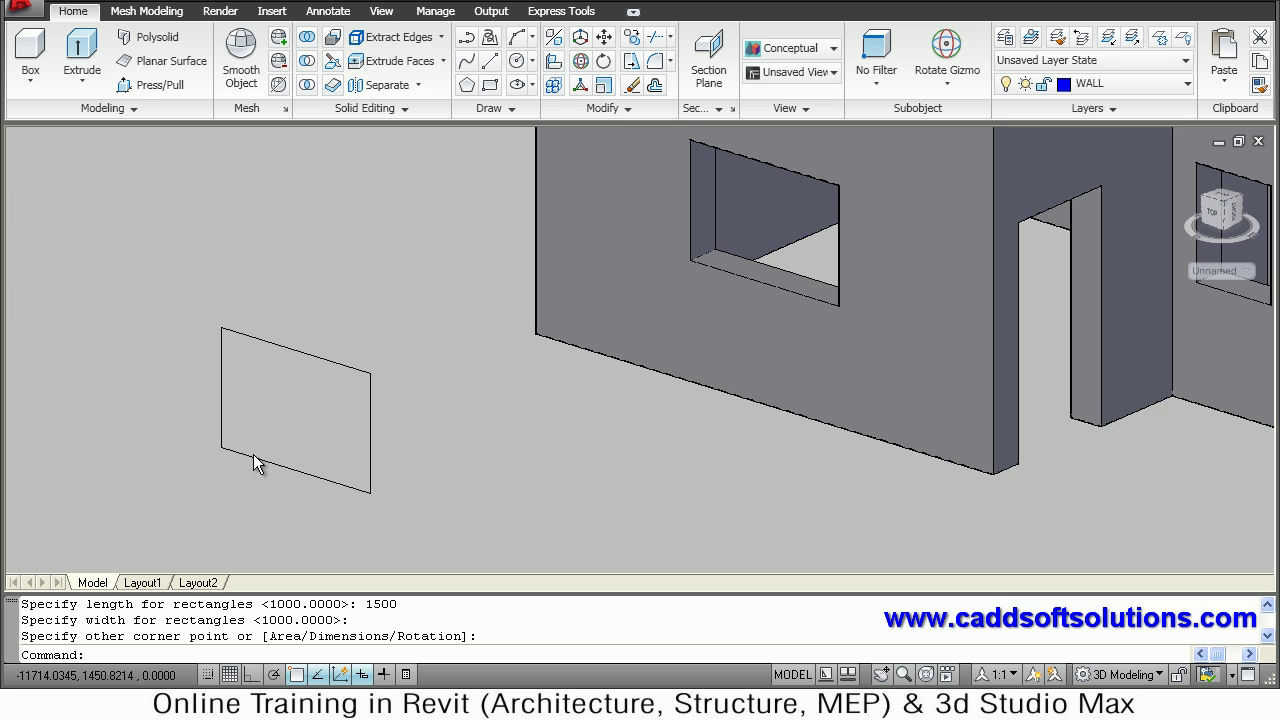
pyautogui.scroll(1, 258, 448)
pyautogui.scroll(1, 263, 450)
pyautogui.moveTo(463, 423); pyautogui.dragTo(602, 423, button='middle')
pyautogui.scroll(2, 612, 360)
pyautogui.write('o')
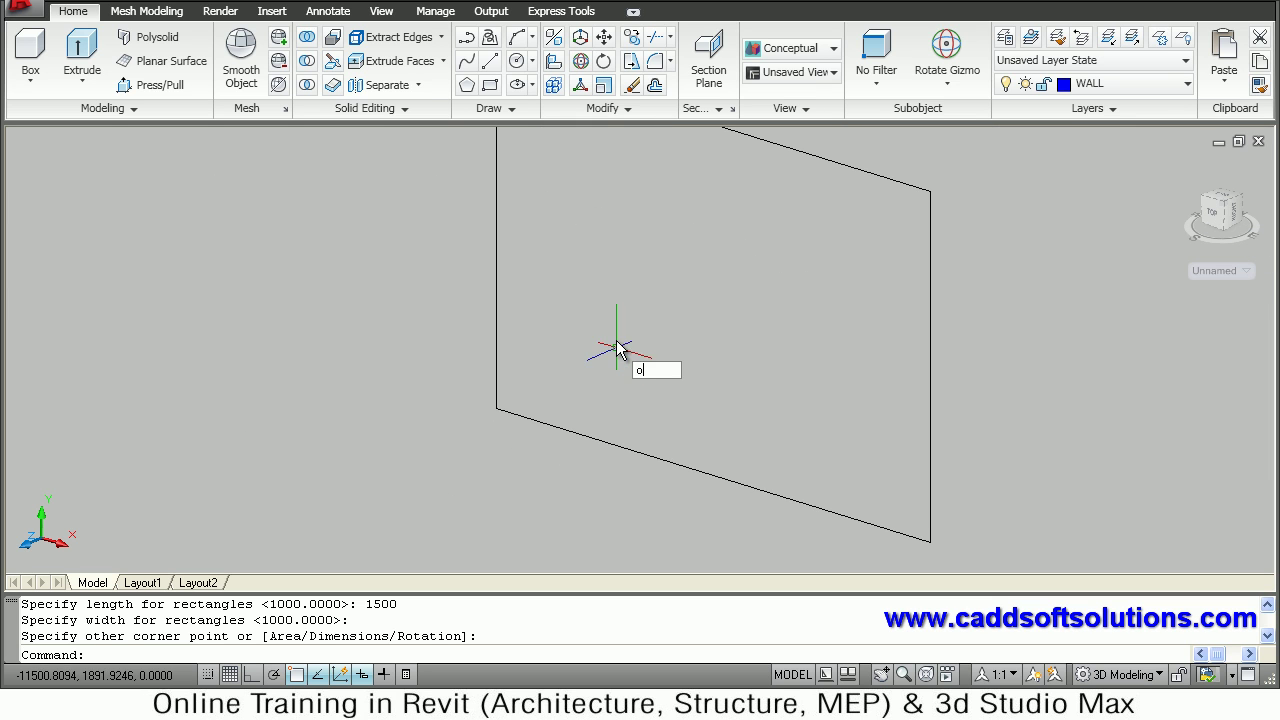
pyautogui.press('Return')
pyautogui.write('5')
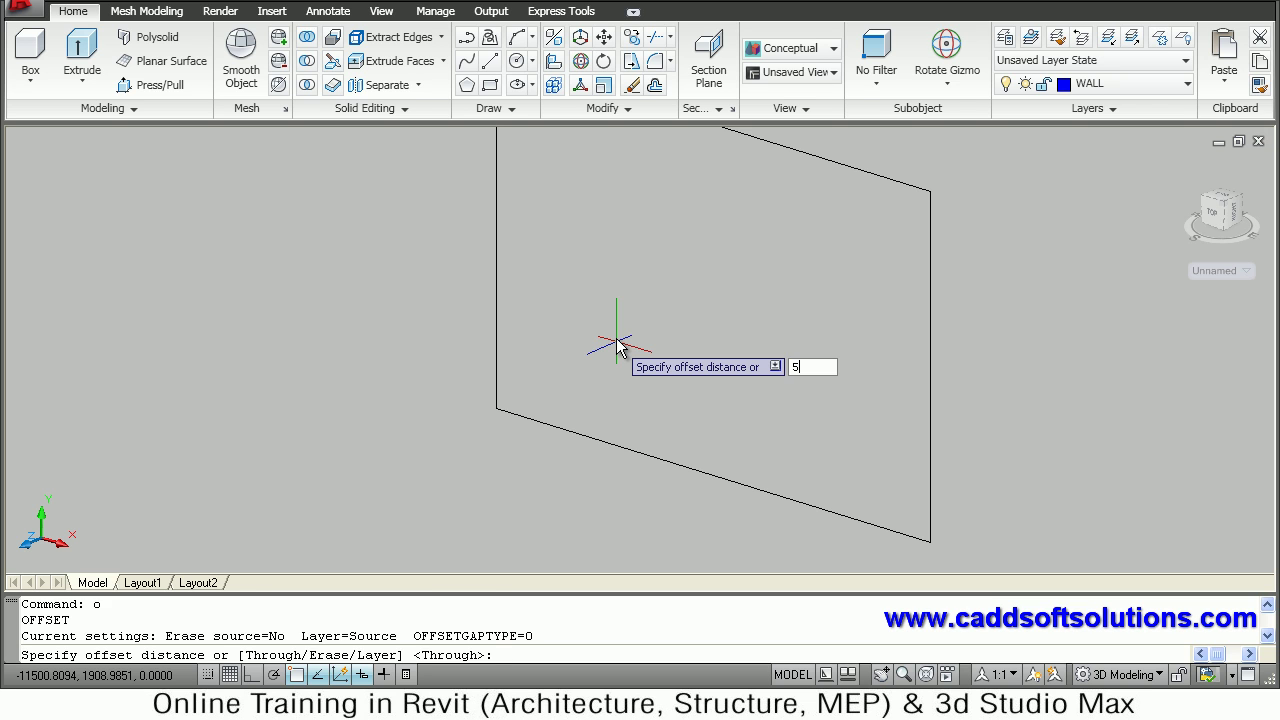
pyautogui.write('0')
pyautogui.press('Return')
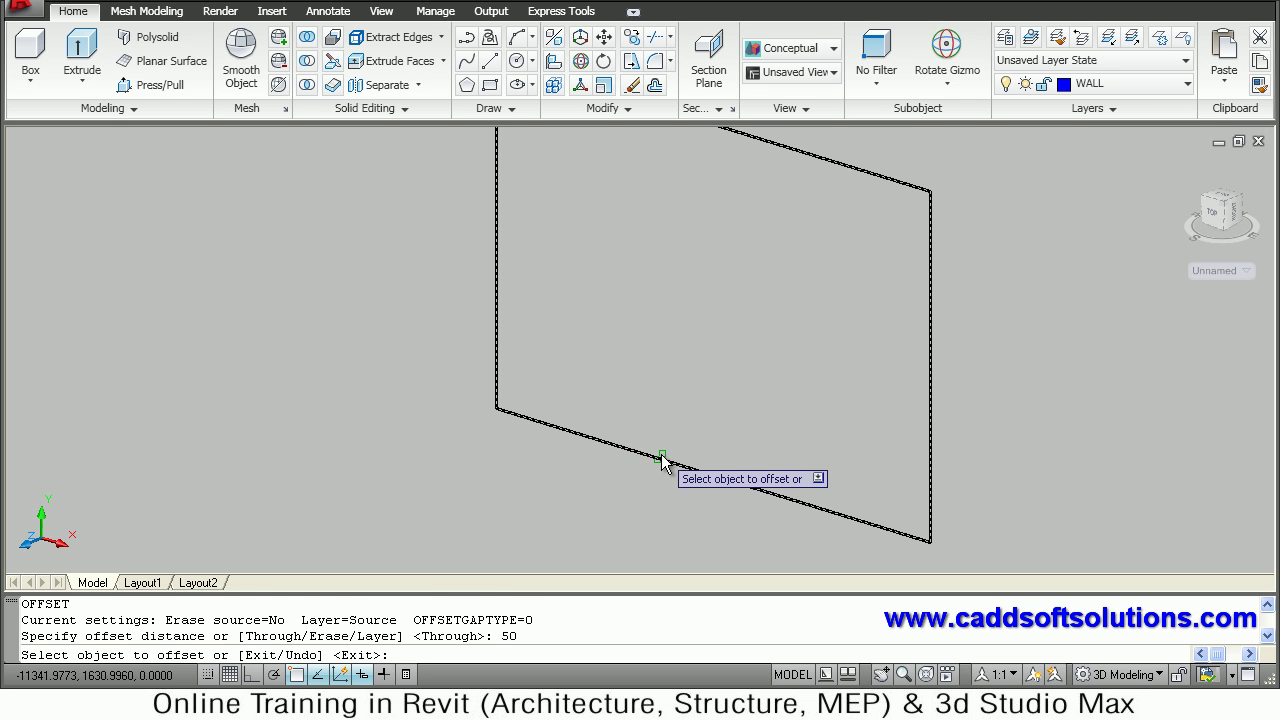
pyautogui.click(679, 396)
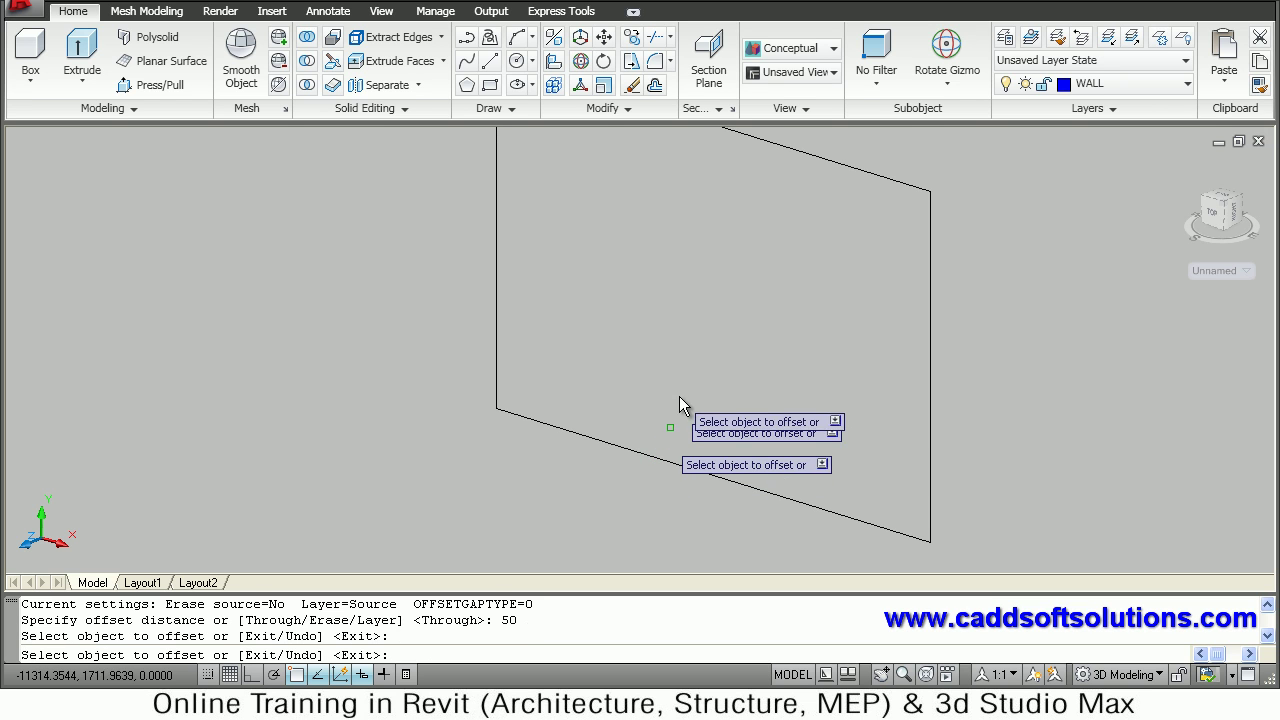
pyautogui.click(670, 461)
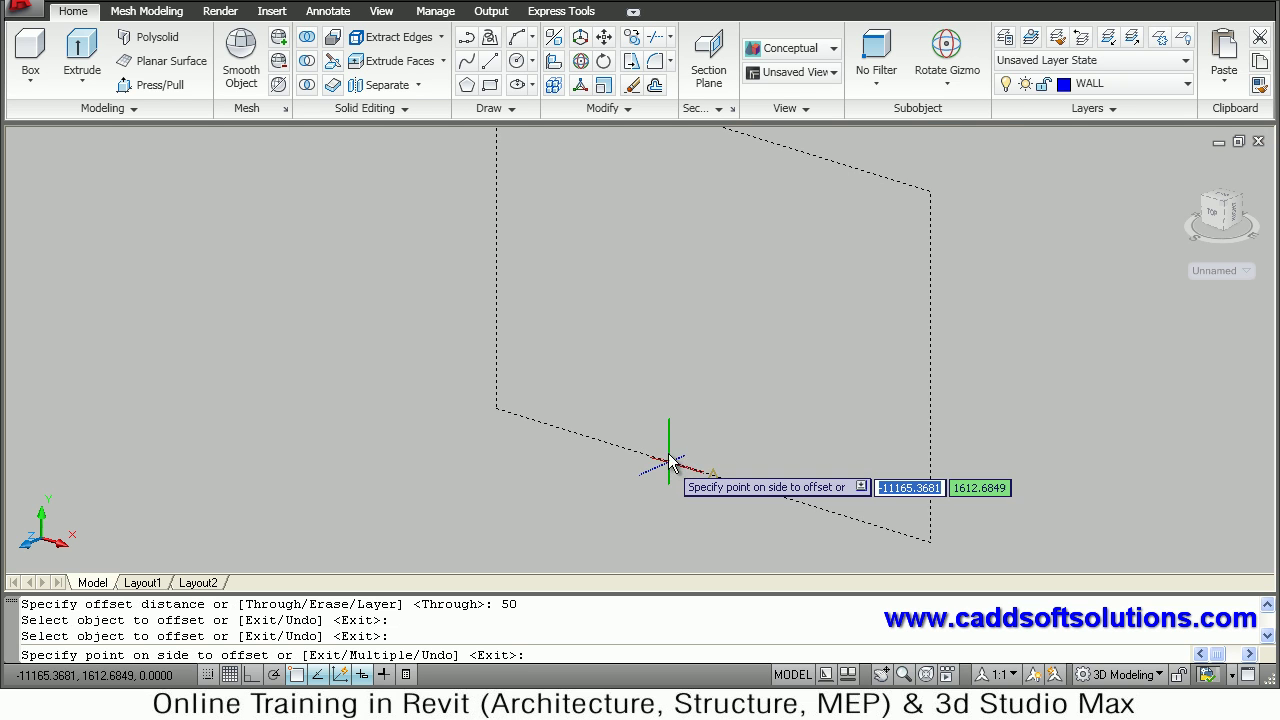
pyautogui.click(679, 382)
pyautogui.moveTo(728, 342); pyautogui.dragTo(719, 391, button='middle')
pyautogui.write('1')
pyautogui.press('Return')
pyautogui.press('Escape')
pyautogui.press('Escape')
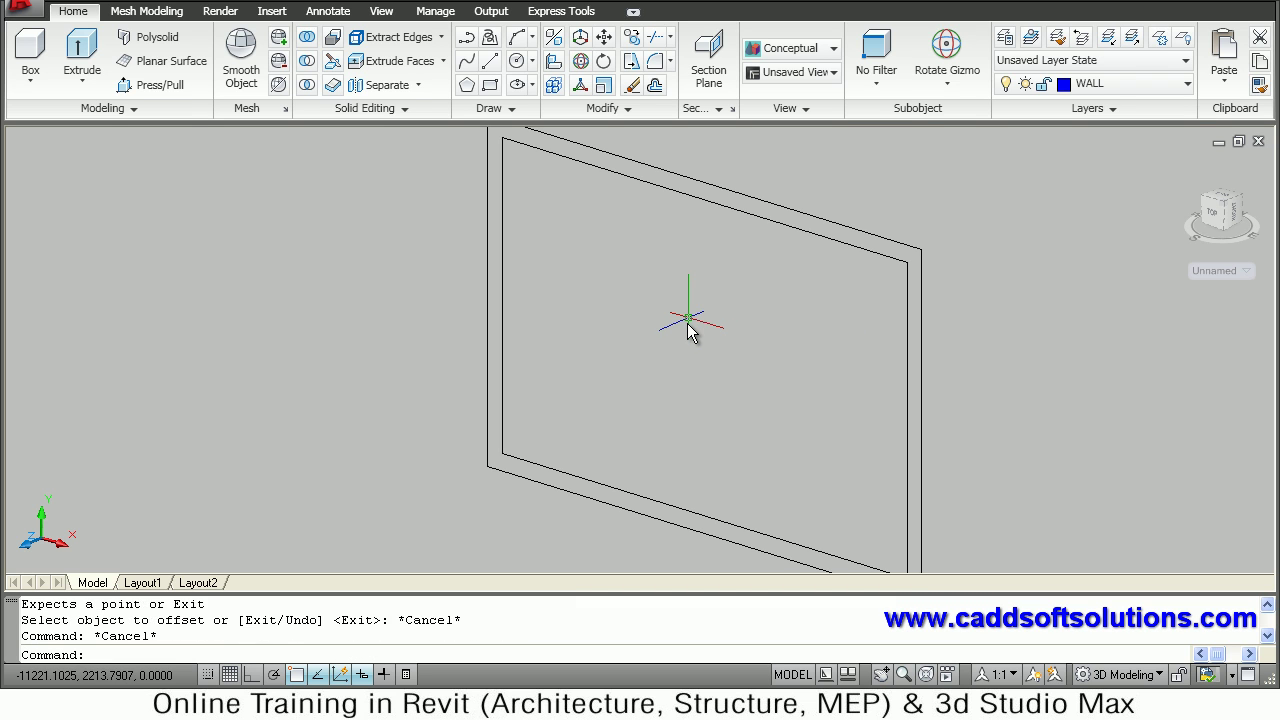
# - Draw a vertical line joining the midpoints of the inner rectangle's upper and lower edges
pyautogui.write('l')
pyautogui.press('Return')
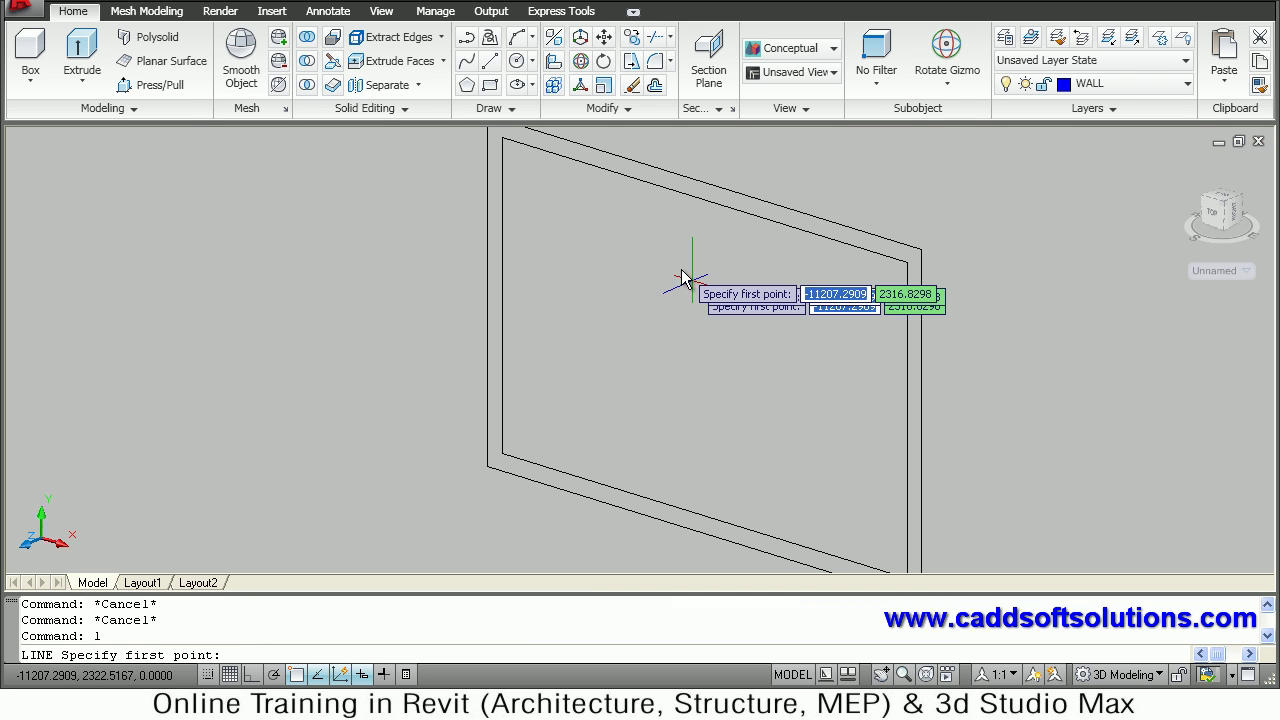
pyautogui.click(704, 203)
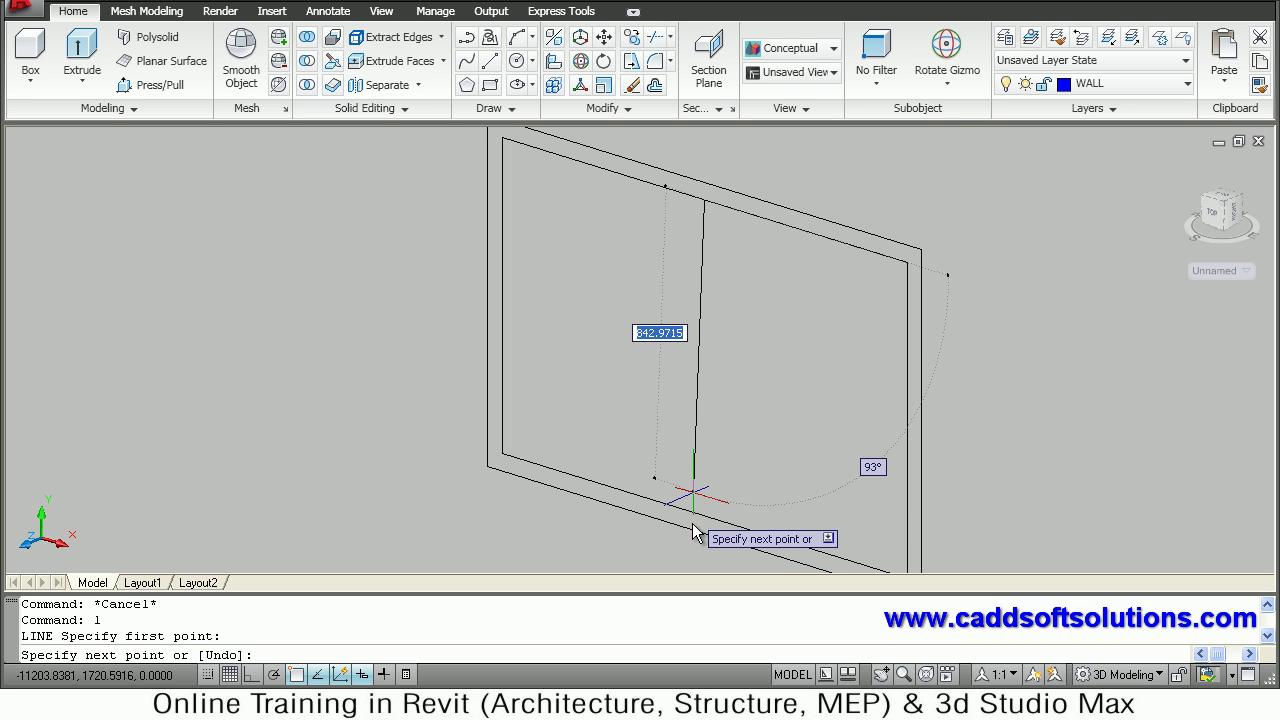
pyautogui.click(704, 503)
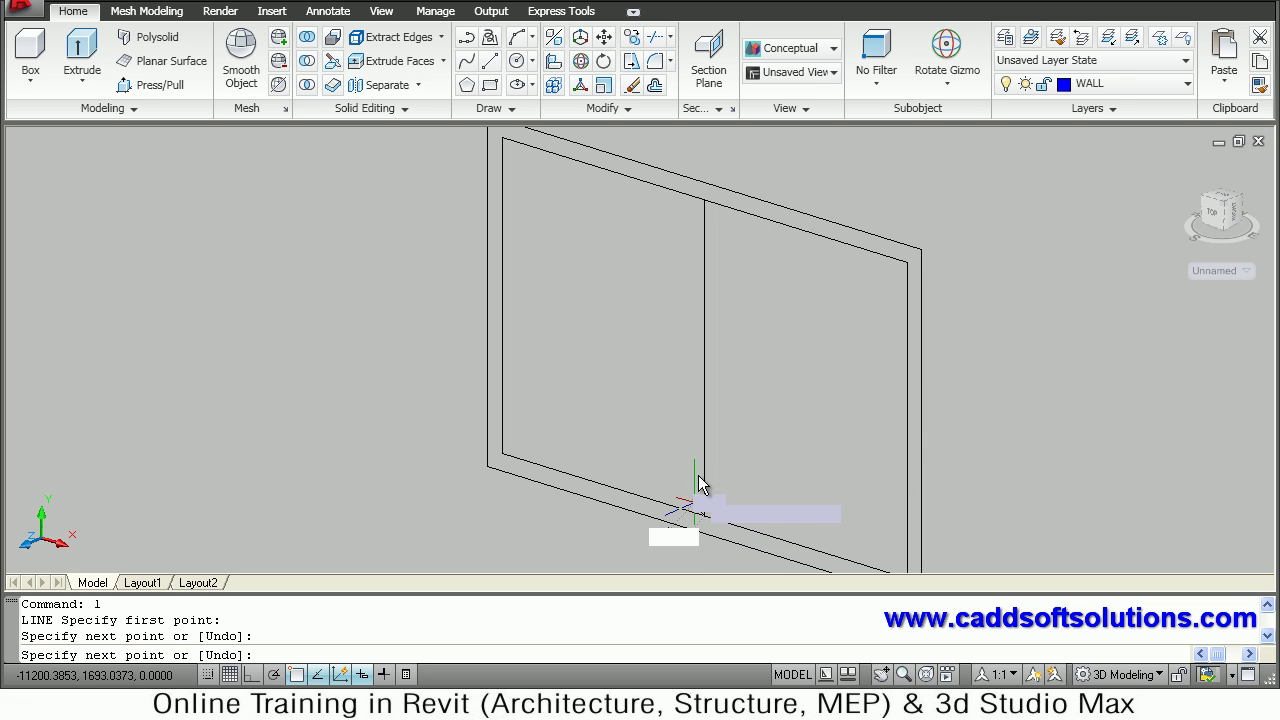
pyautogui.press('Escape')
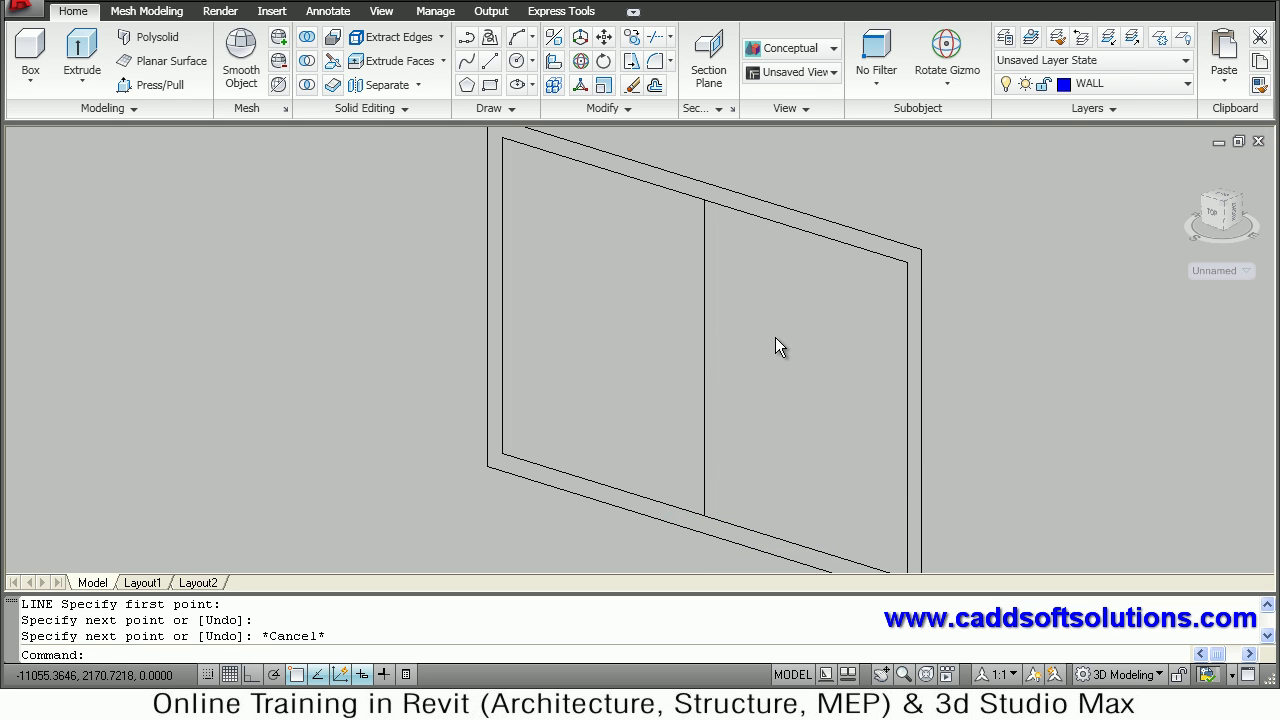
# - Offset the vertical centre line by 50 to both of its sides
pyautogui.scroll(-2, 773, 339)
pyautogui.scroll(1, 770, 356)
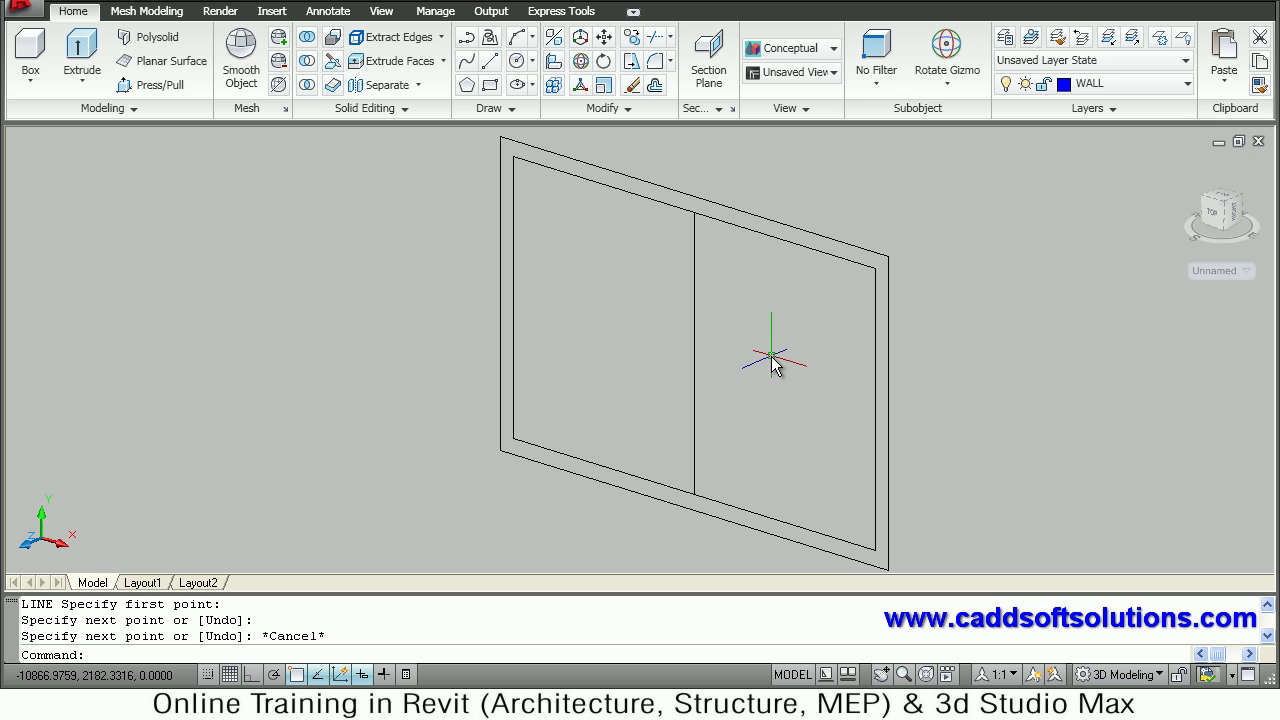
pyautogui.press('Return')
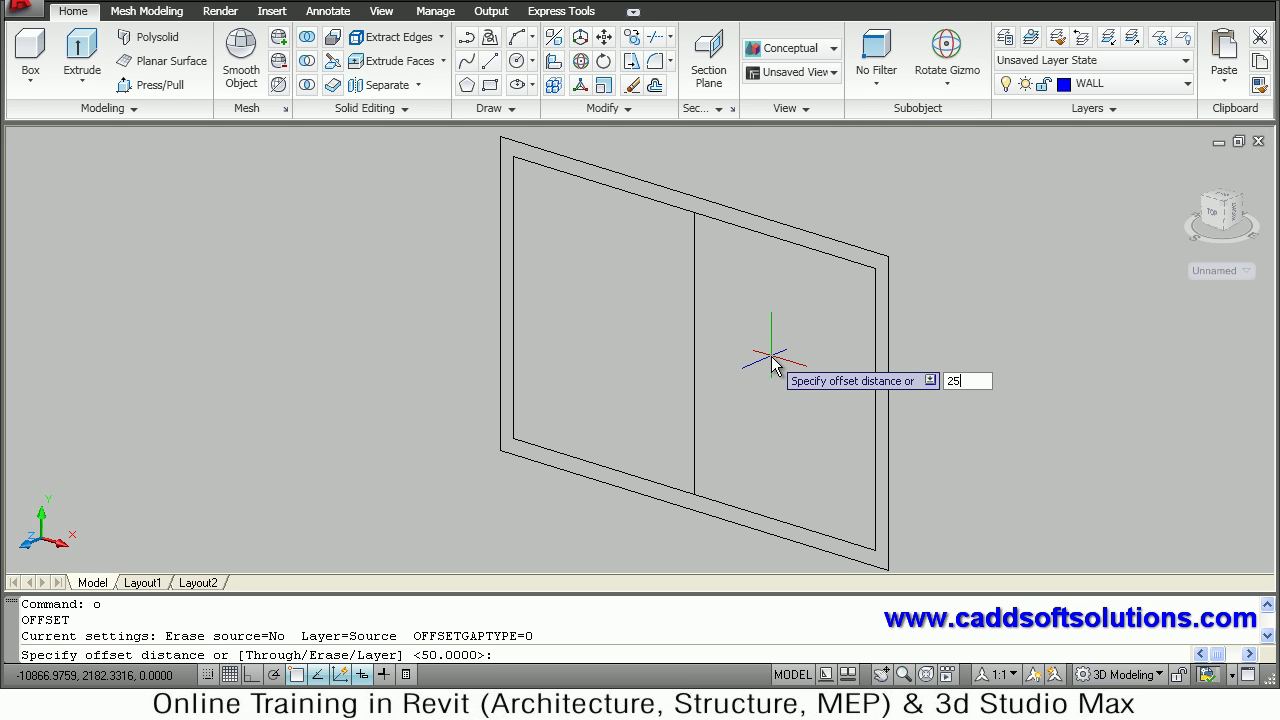
pyautogui.press('Return')
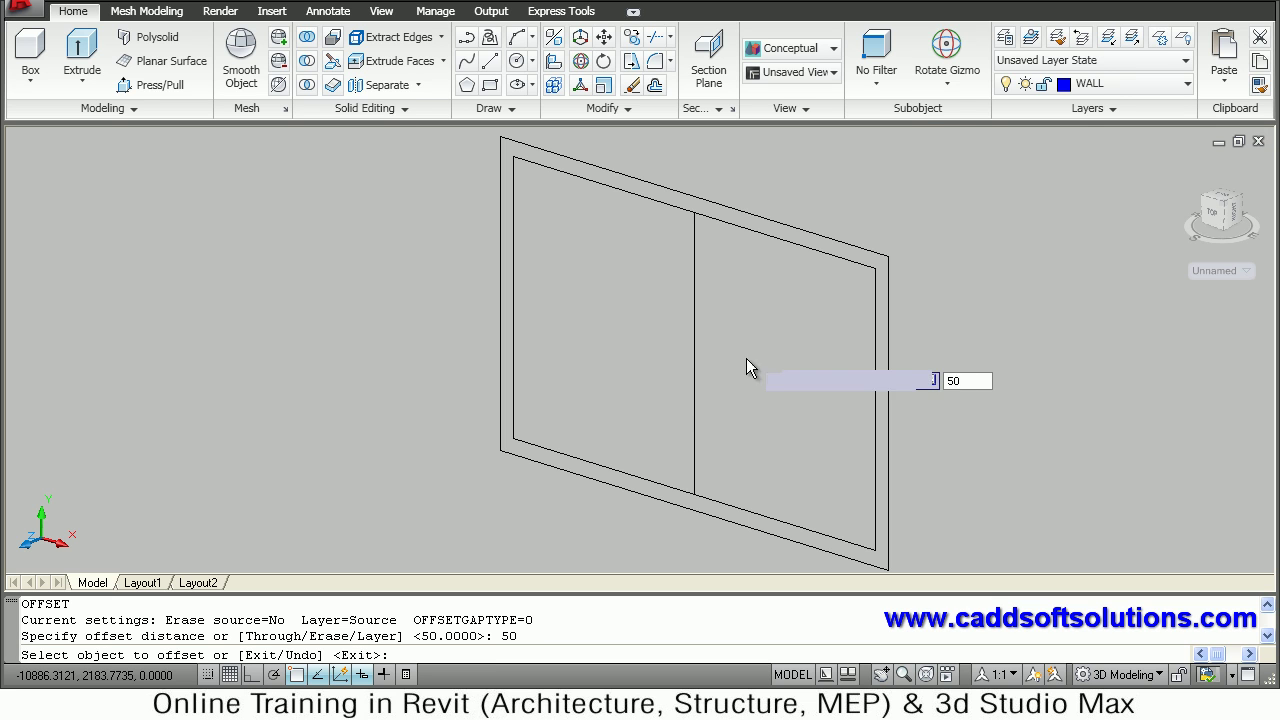
pyautogui.click(694, 364)
pyautogui.click(740, 390)
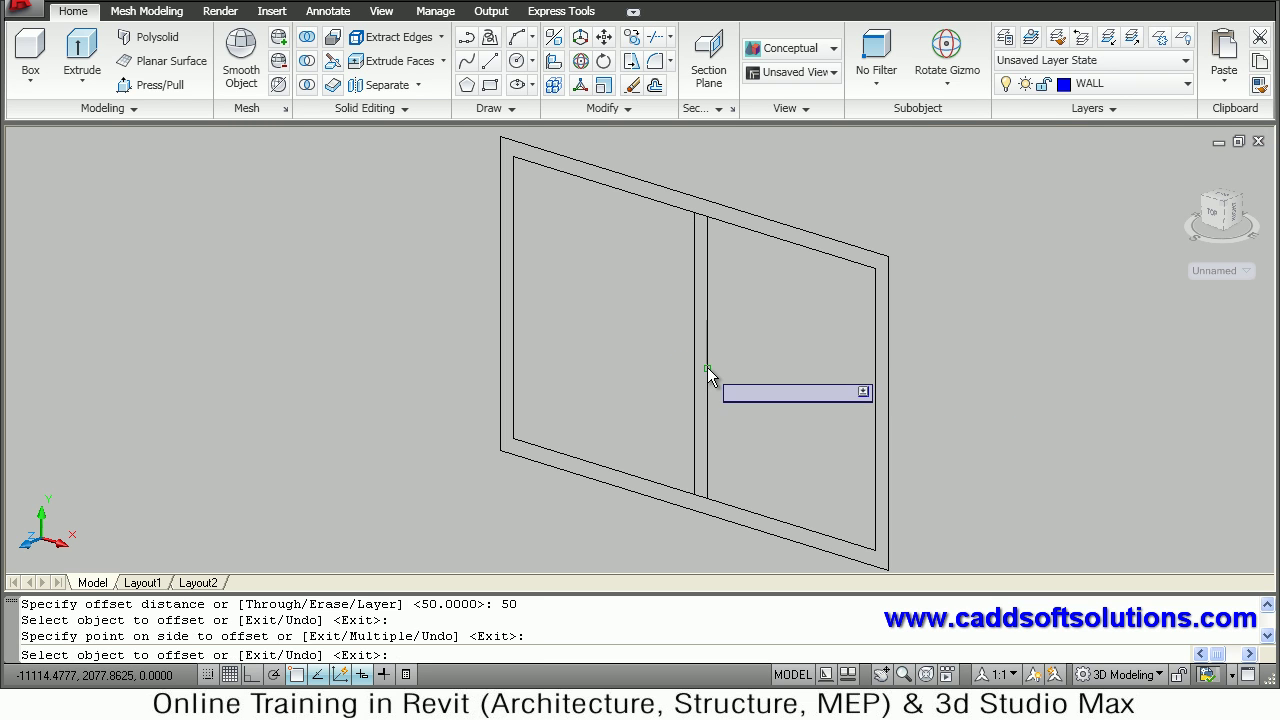
pyautogui.click(694, 360)
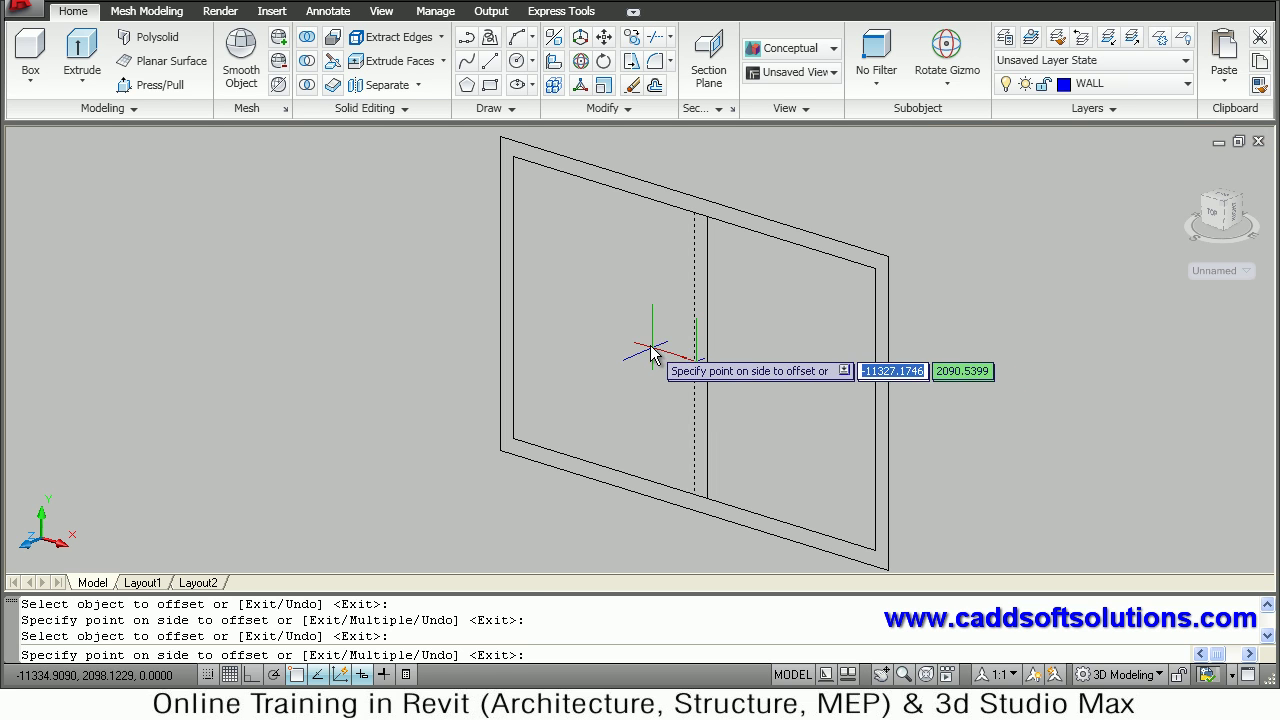
pyautogui.click(654, 351)
pyautogui.press('Return')
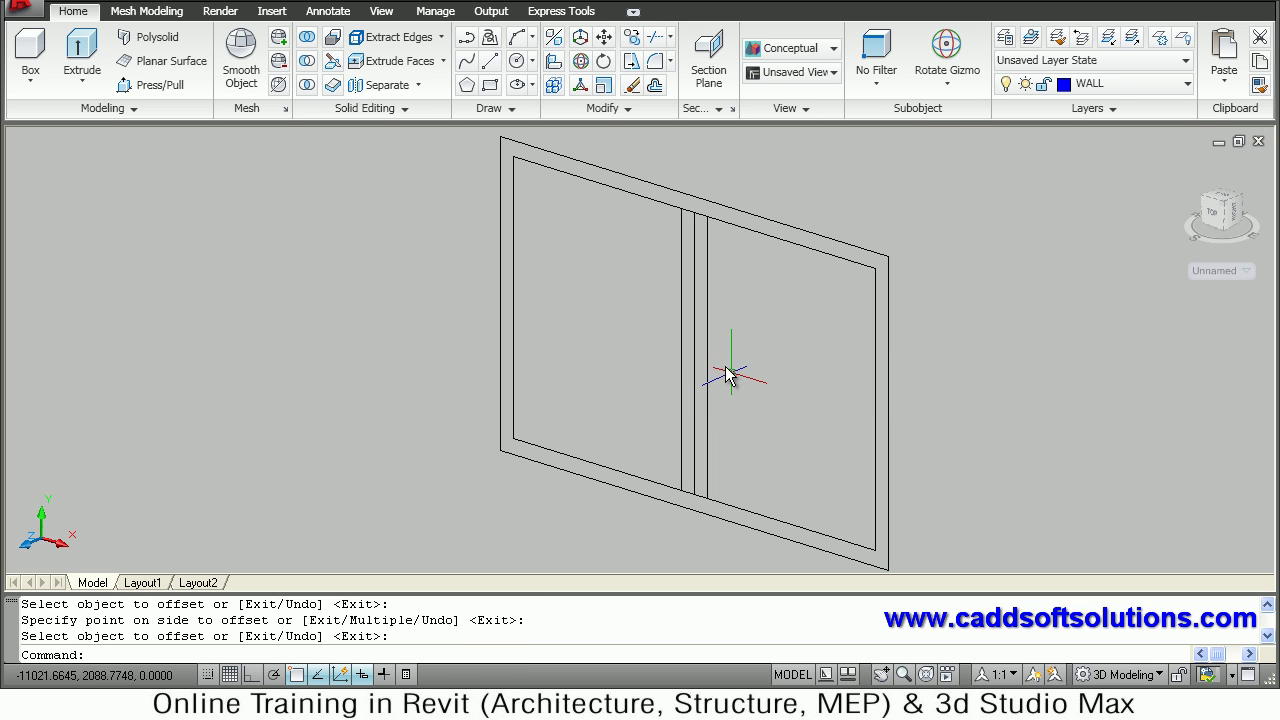
pyautogui.press('Return')
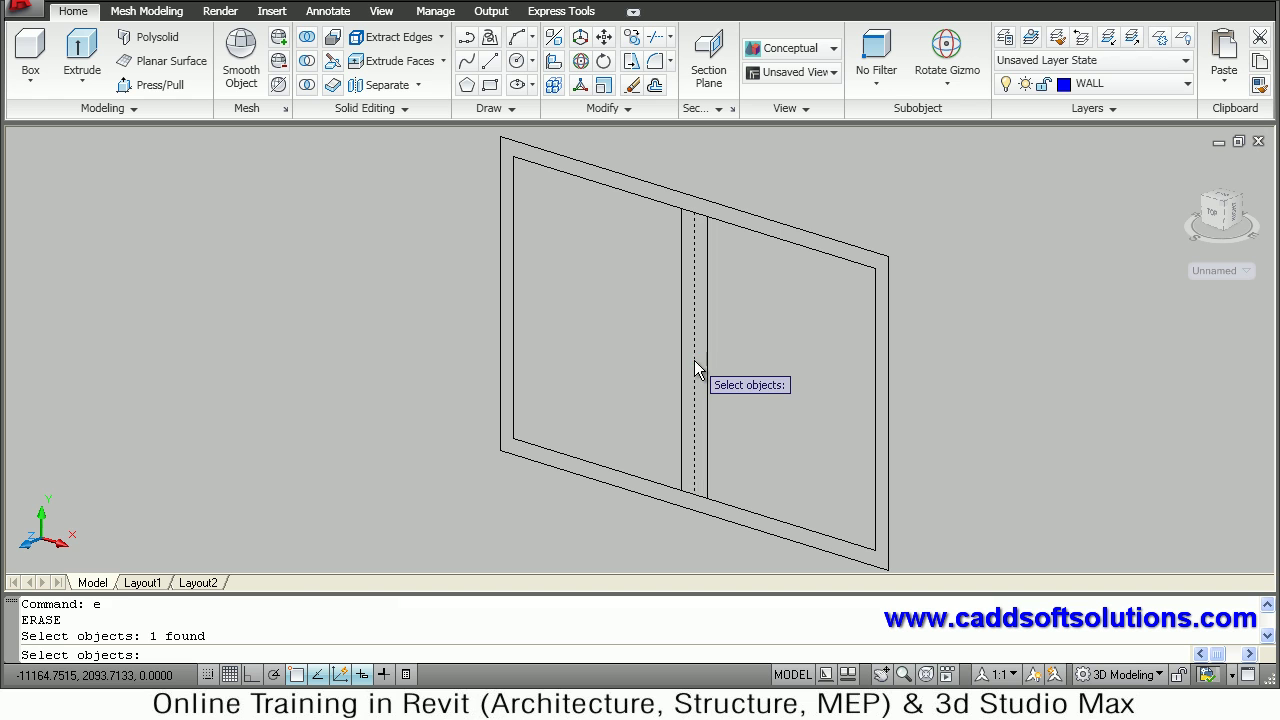
pyautogui.press('Escape')
pyautogui.press('Escape')
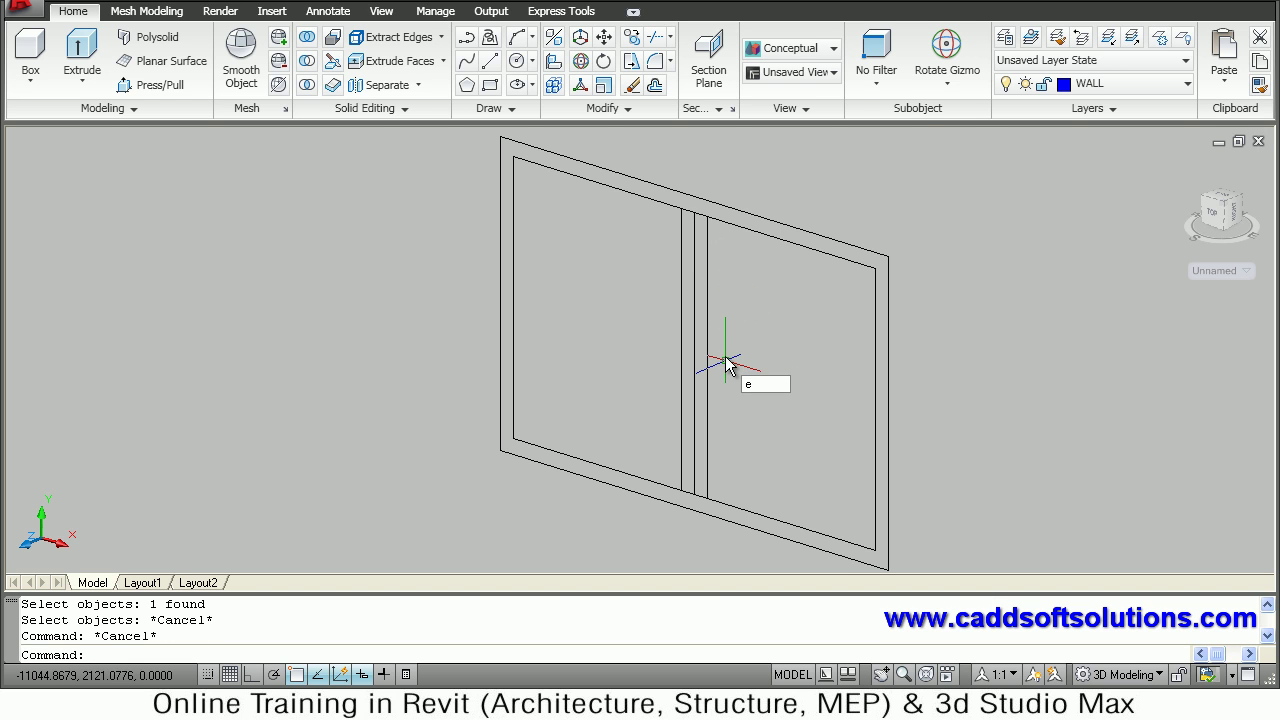
# - Extend the vertical centre line at both ends to the outer rectangle's upper and lower edges
pyautogui.press('Return')
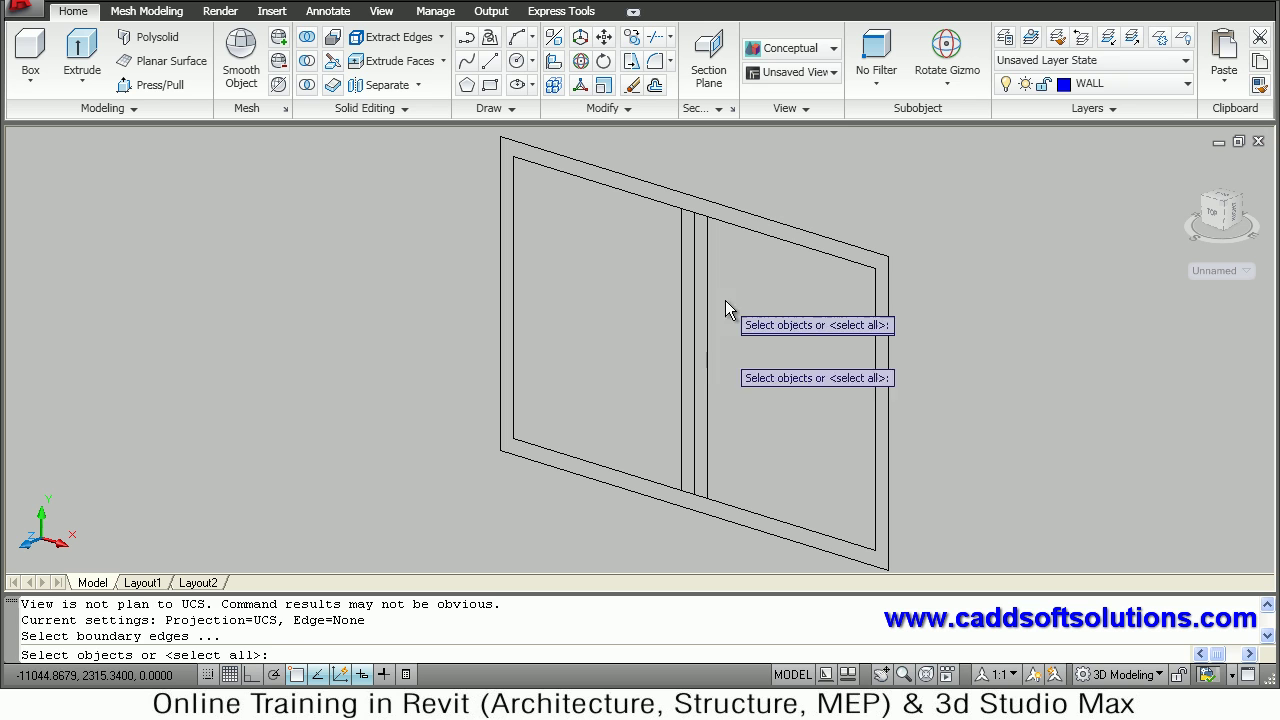
pyautogui.click(730, 210)
pyautogui.press('Return')
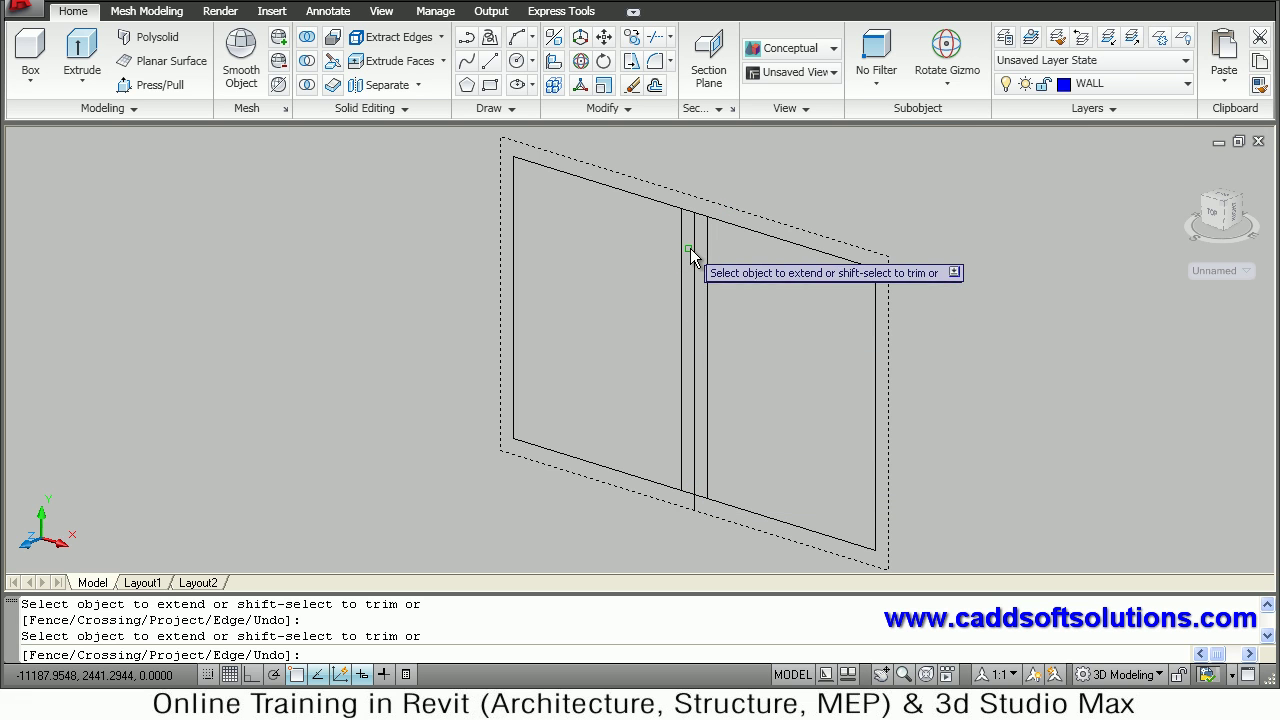
pyautogui.click(696, 231)
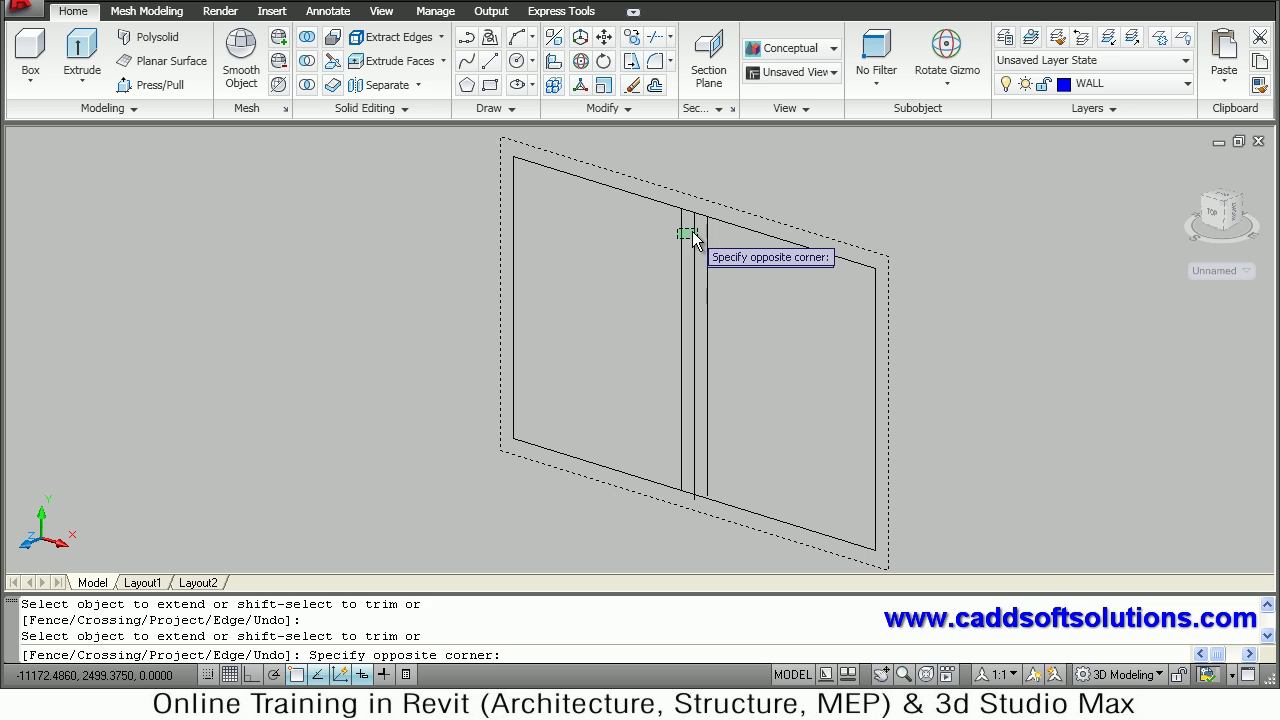
pyautogui.click(689, 231)
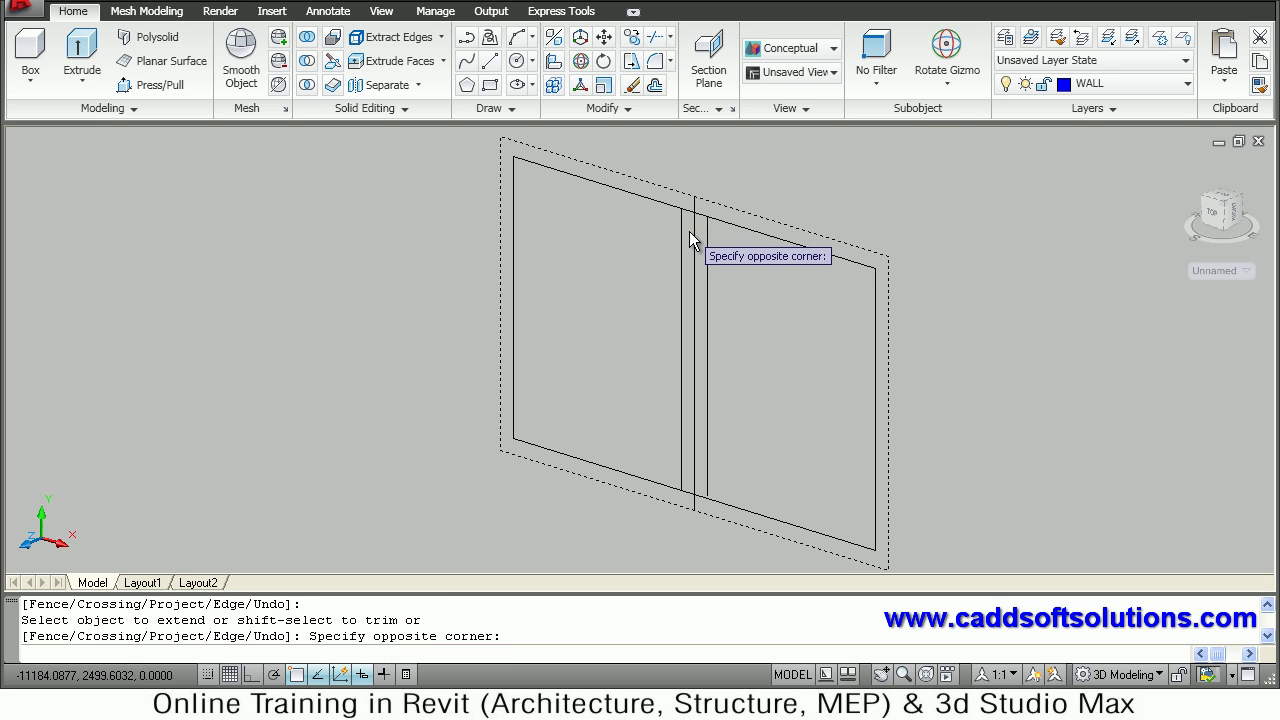
pyautogui.press('Return')
# - Trim the inner rectangle's upper and lower edges between the two offset vertical lines to separate the two panels
pyautogui.scroll(5, 706, 190)
pyautogui.write('tr')
pyautogui.press('Return')
pyautogui.click(705, 288)
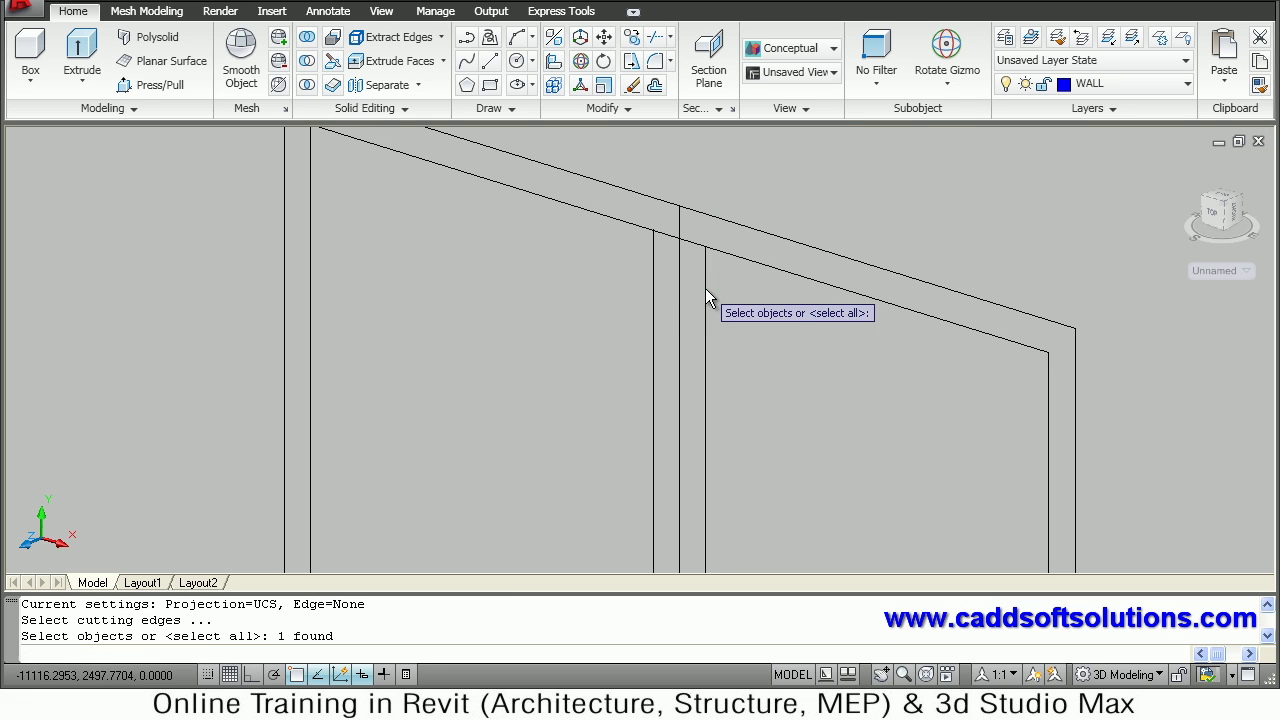
pyautogui.click(655, 275)
pyautogui.press('Return')
pyautogui.moveTo(746, 324); pyautogui.dragTo(745, 159, button='middle')
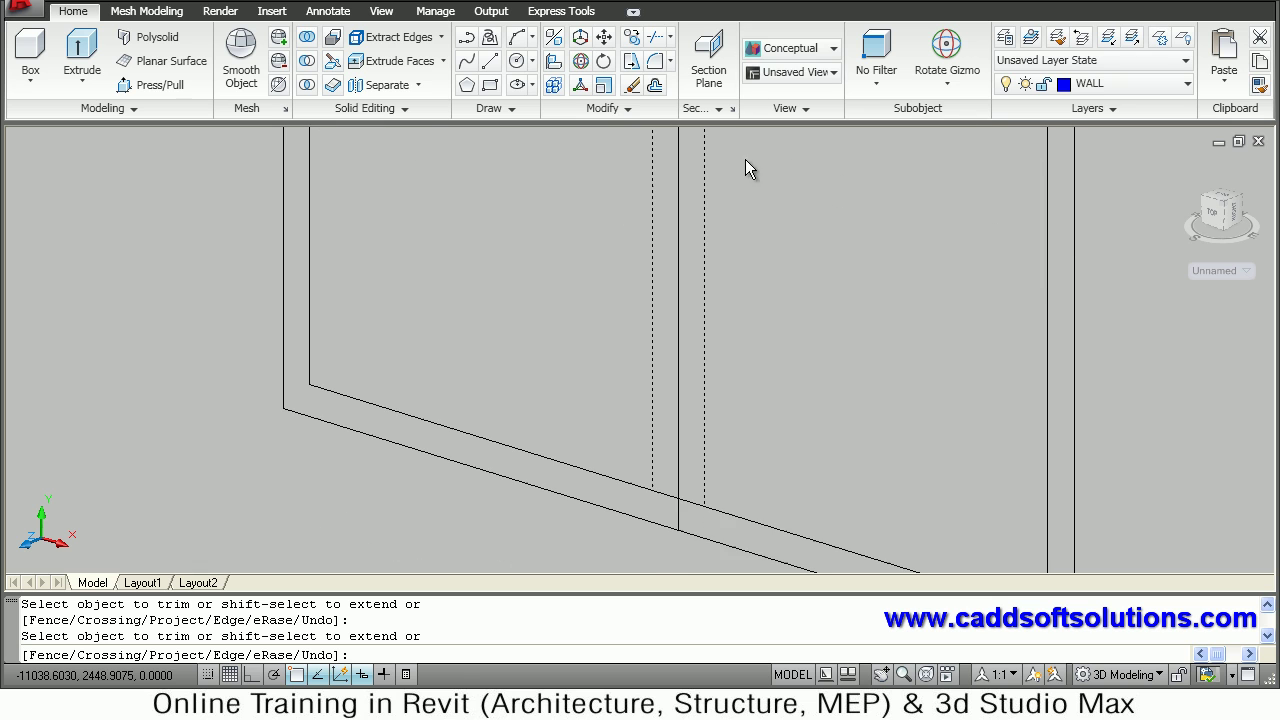
pyautogui.click(690, 502)
pyautogui.press('Return')
pyautogui.scroll(-1, 792, 427)
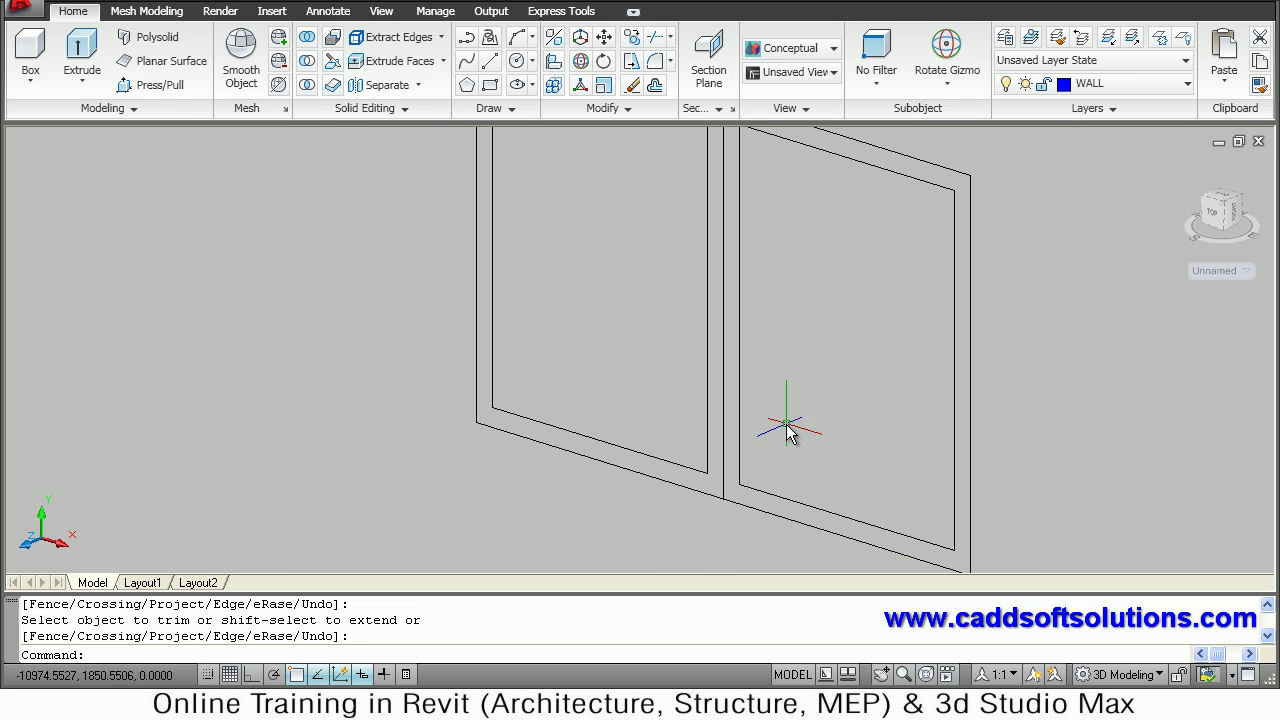
# - Press/Pull the left panel's whole area by 50, and push its inner area through to leave an open frame
pyautogui.moveTo(827, 300); pyautogui.dragTo(768, 341, button='middle')
pyautogui.scroll(-2, 767, 342)
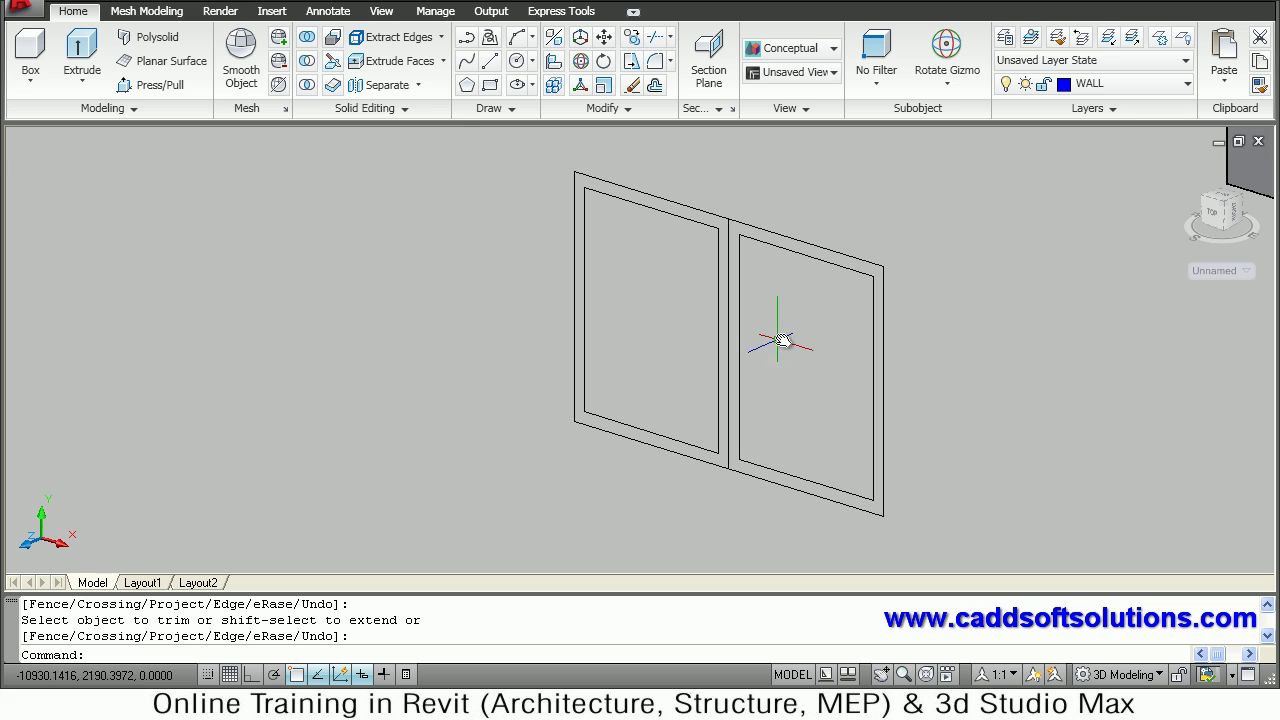
pyautogui.scroll(3, 834, 329)
pyautogui.scroll(-4, 834, 329)
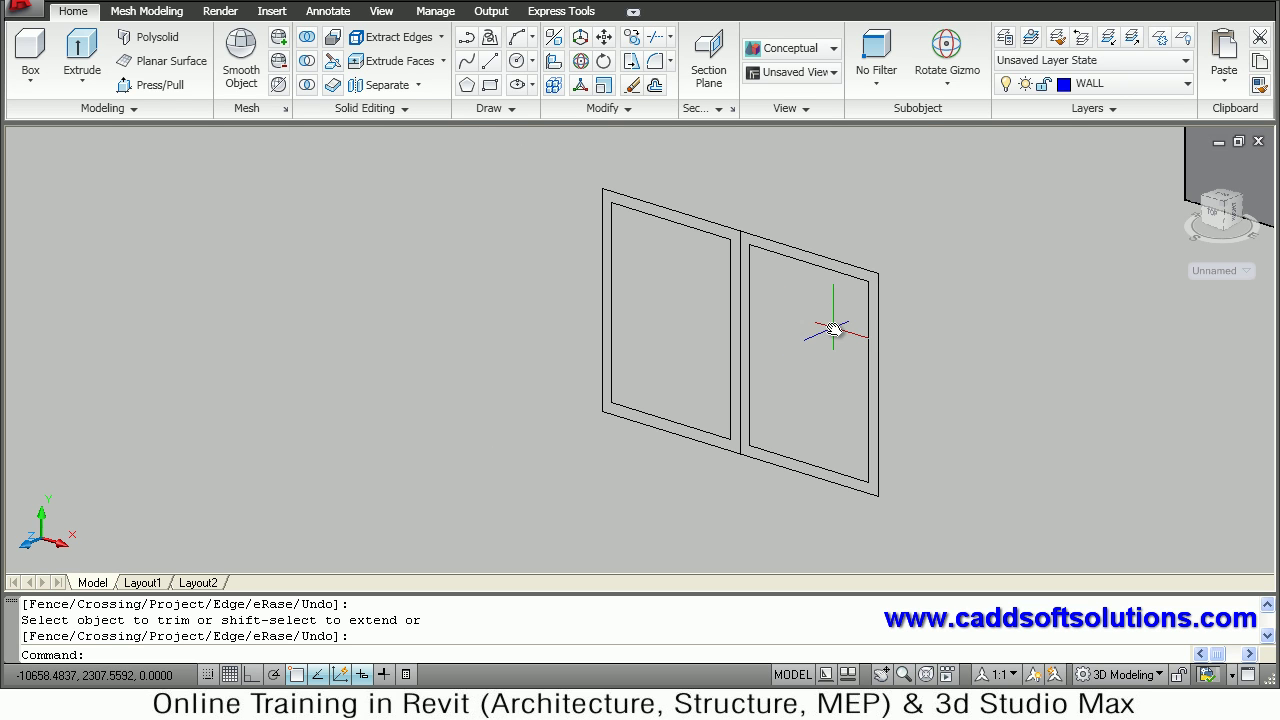
pyautogui.click(151, 84)
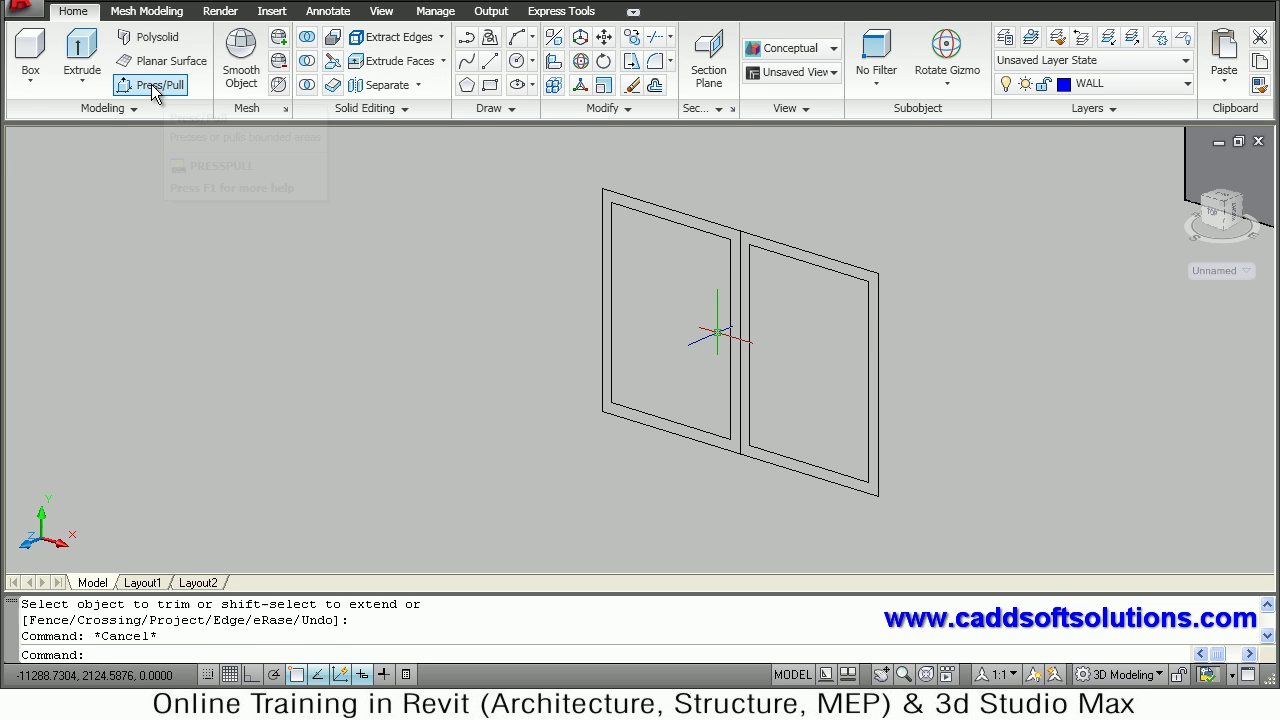
pyautogui.click(716, 240)
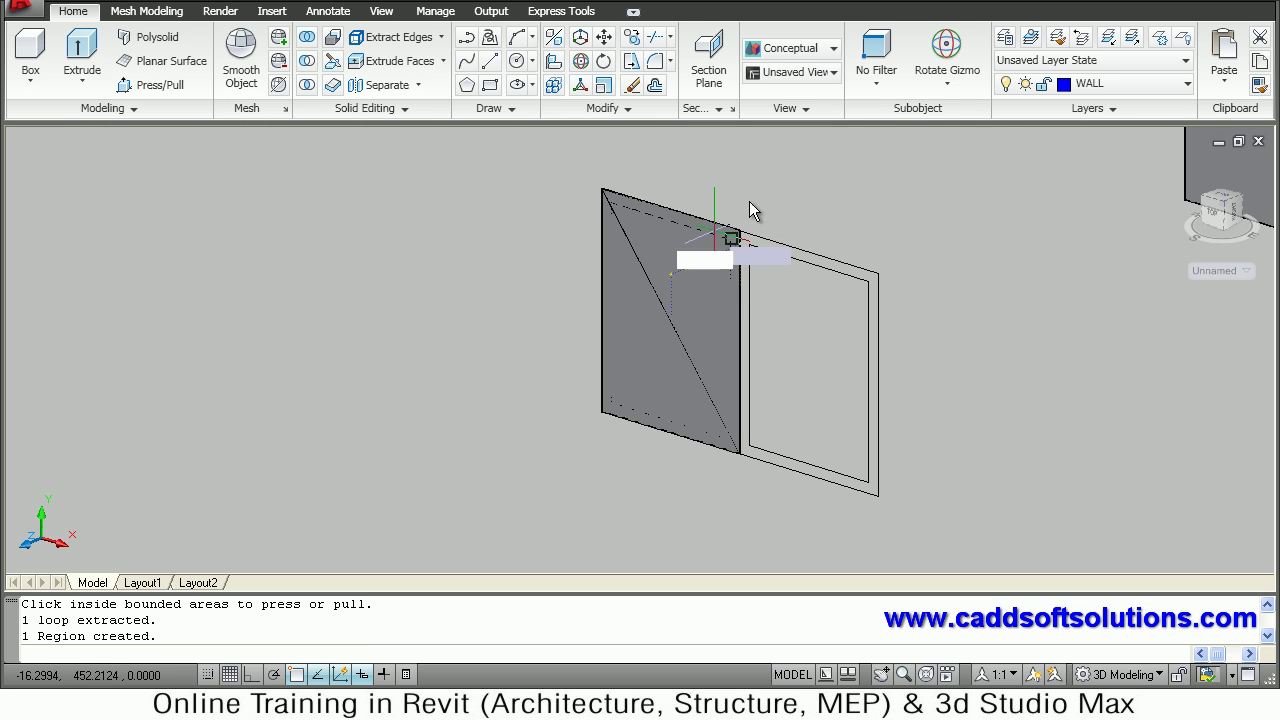
pyautogui.press('Return')
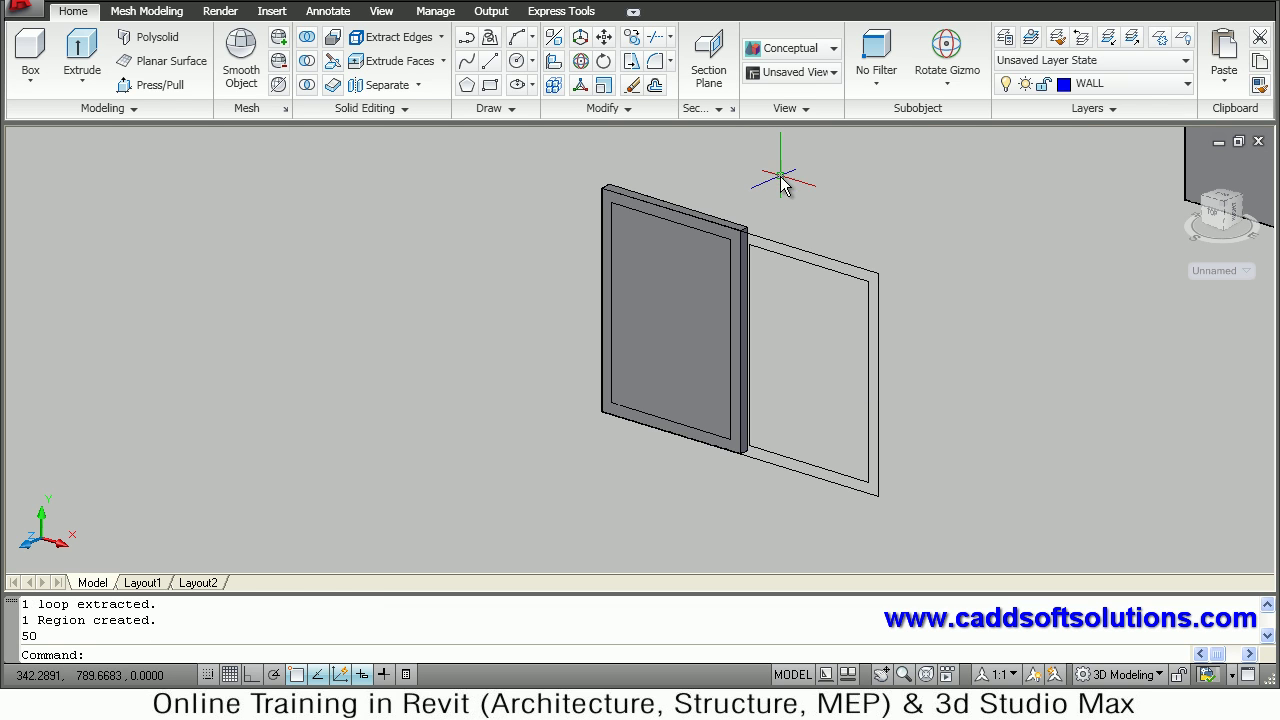
pyautogui.press('Return')
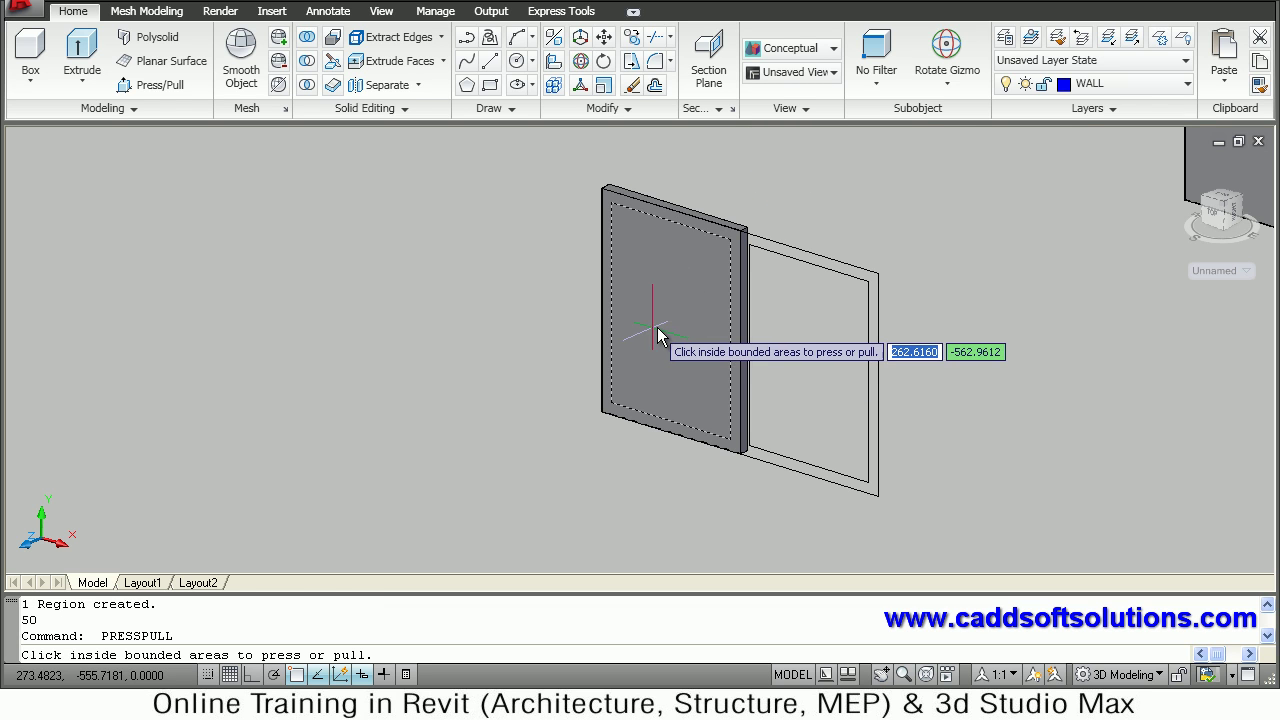
pyautogui.click(872, 199)
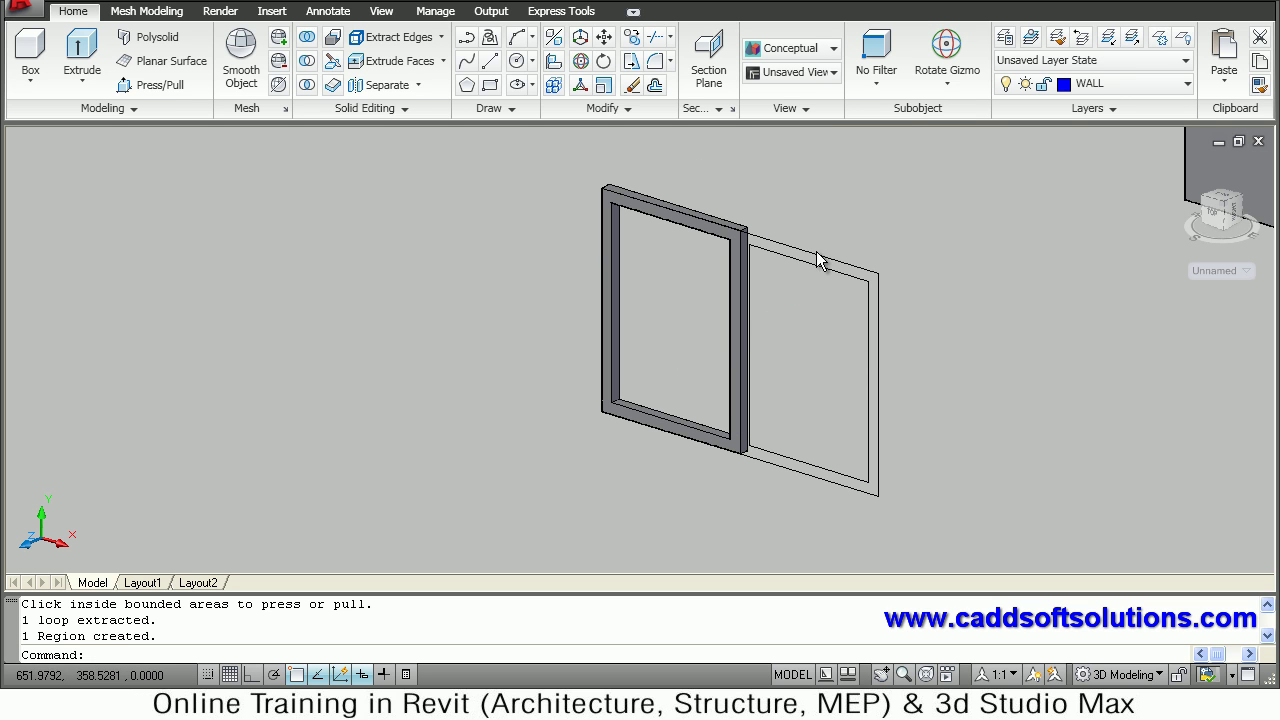
# - Press/Pull the right panel's frame border by 50, leaving its inner area open
pyautogui.press('Return')
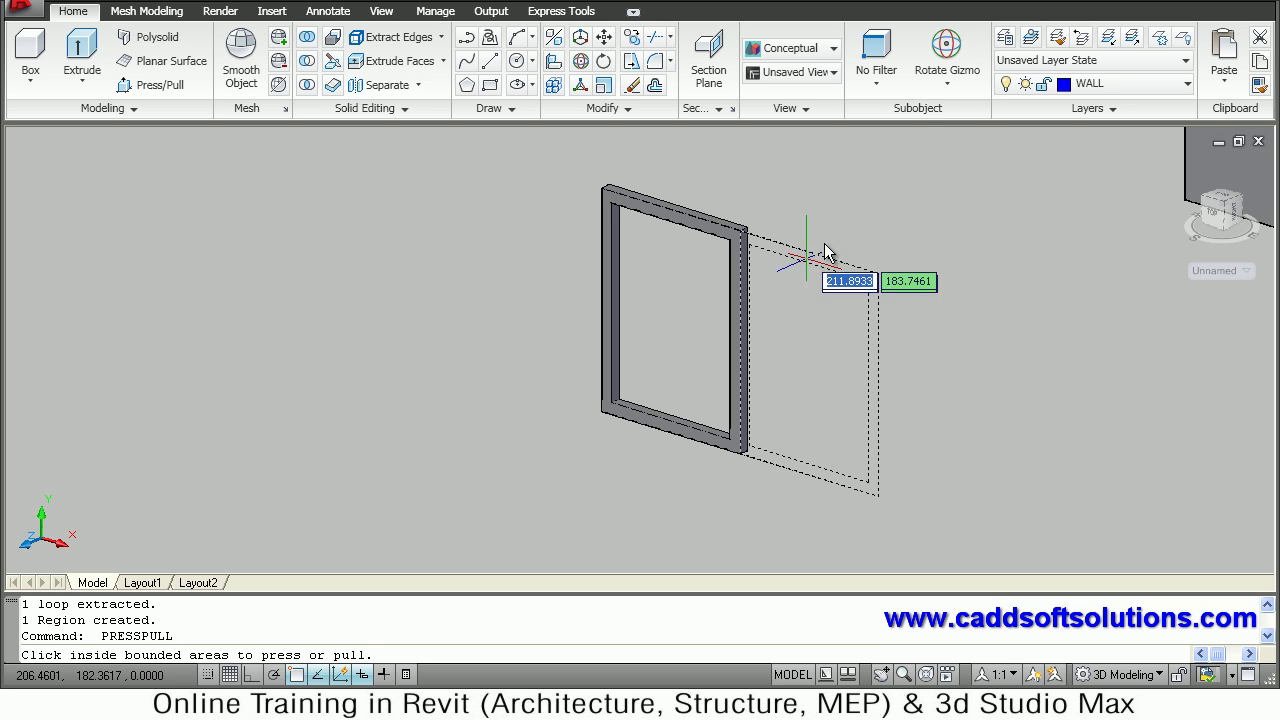
pyautogui.click(824, 243)
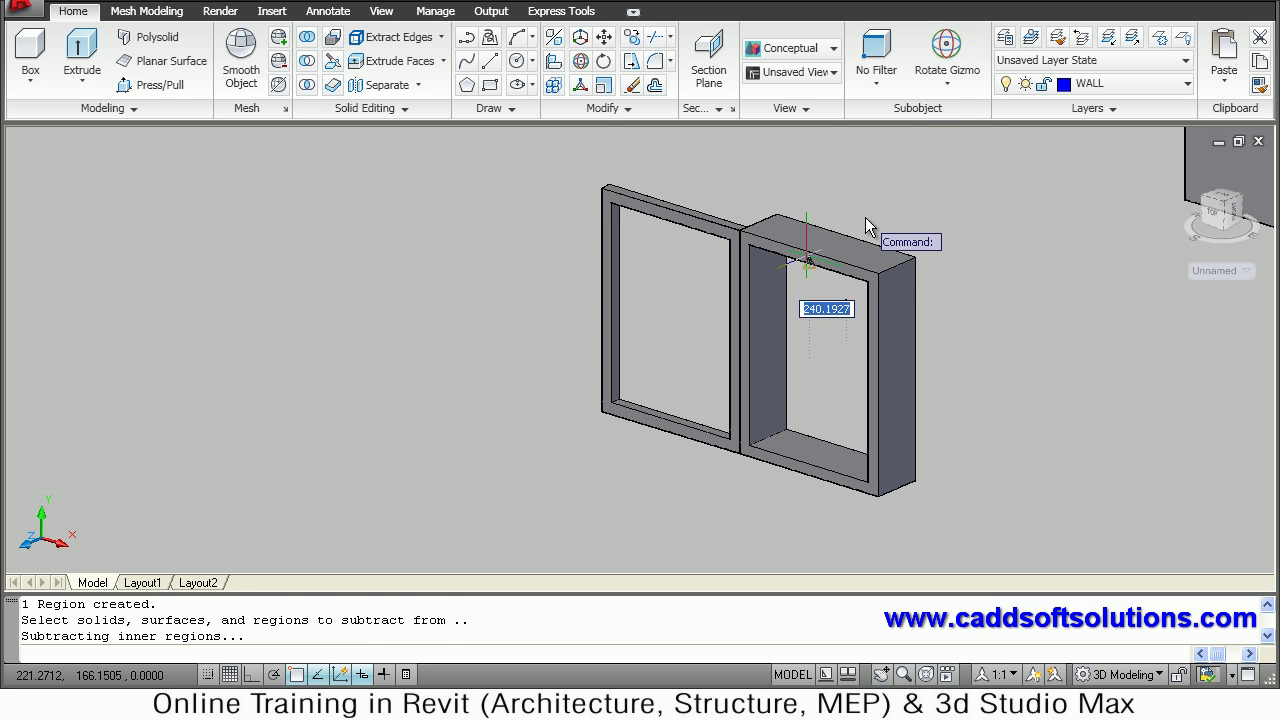
pyautogui.write('50')
pyautogui.press('Return')
pyautogui.press('Escape')
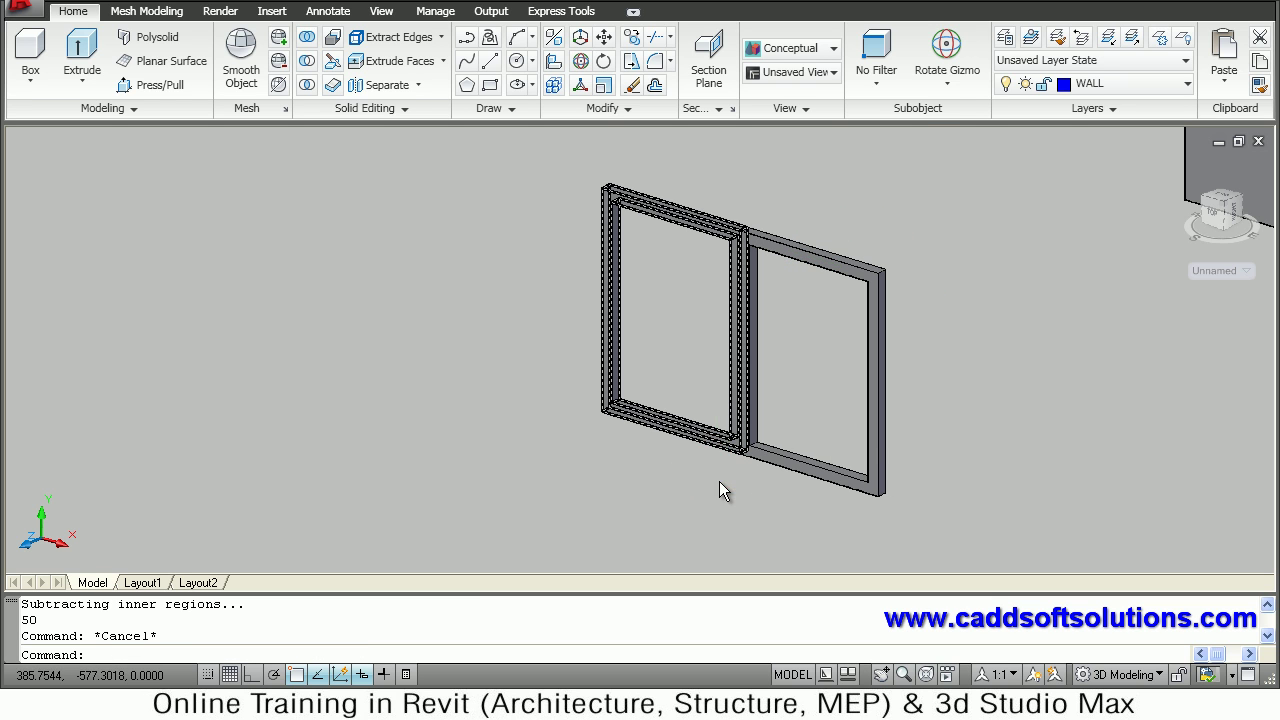
# - Draw a 1400 by 900 rectangle at mid-depth, from the left frame's lower inner corner to the right frame's opposite upper inner corner
pyautogui.scroll(2, 722, 483)
pyautogui.moveTo(769, 383); pyautogui.dragTo(740, 412, button='middle')
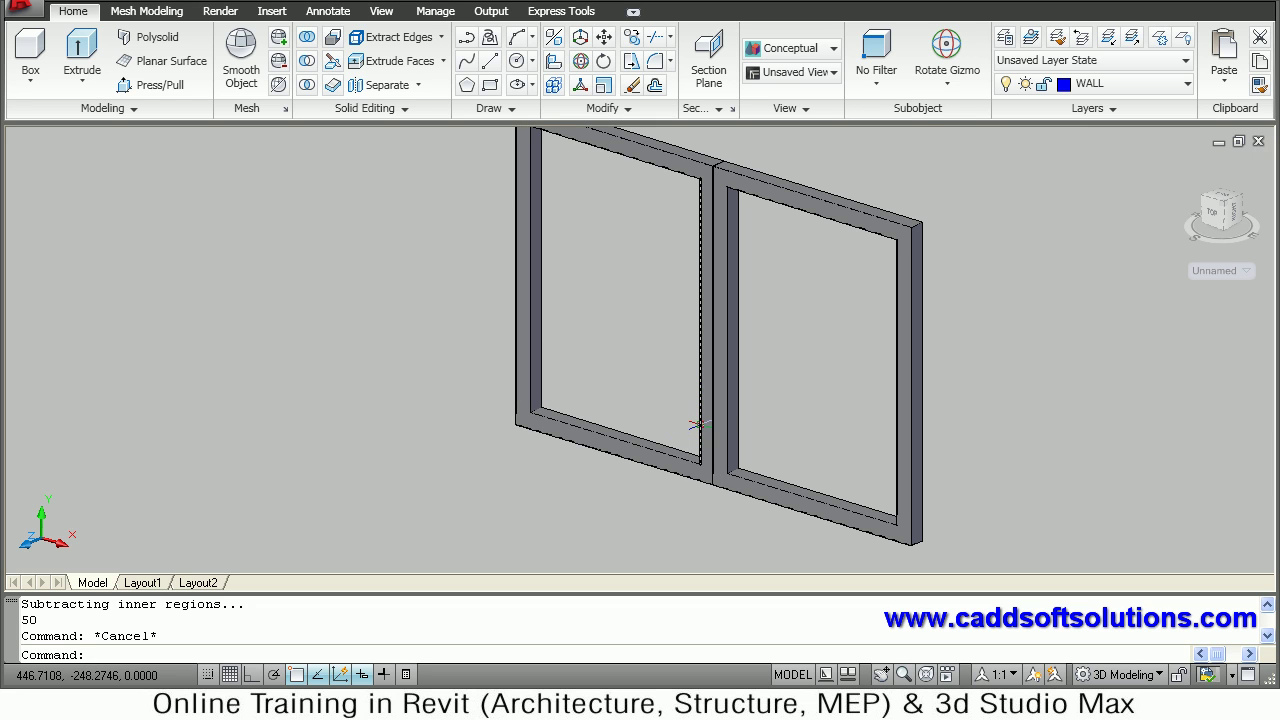
pyautogui.click(492, 88)
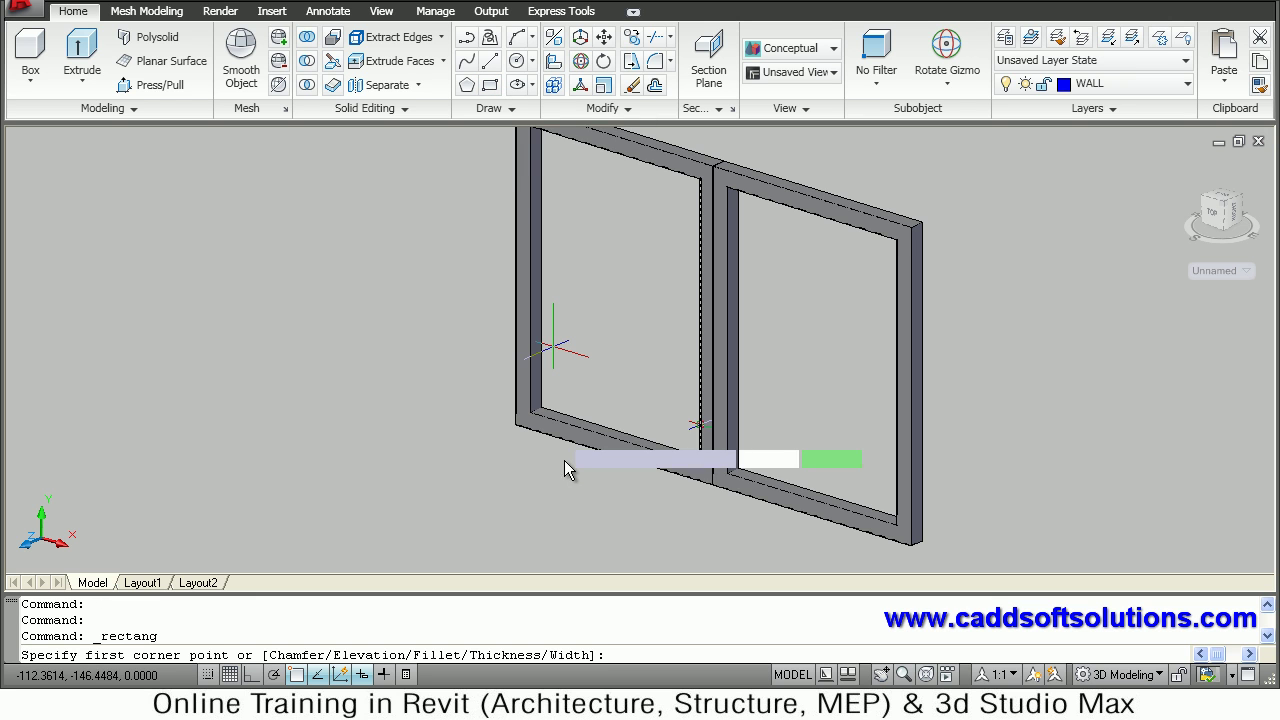
pyautogui.scroll(3, 548, 404)
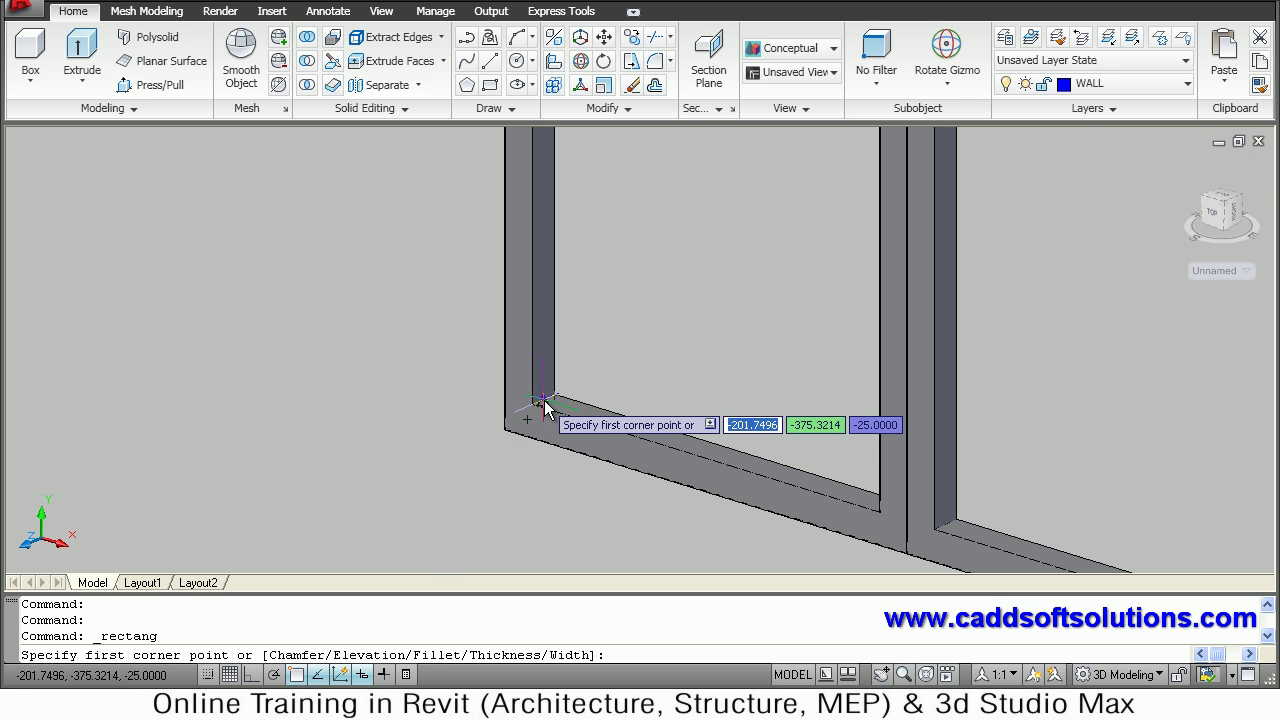
pyautogui.click(544, 402)
pyautogui.scroll(-3, 636, 398)
pyautogui.moveTo(831, 322); pyautogui.dragTo(794, 389, button='middle')
pyautogui.scroll(2, 794, 330)
pyautogui.moveTo(795, 320); pyautogui.dragTo(800, 260, button='middle')
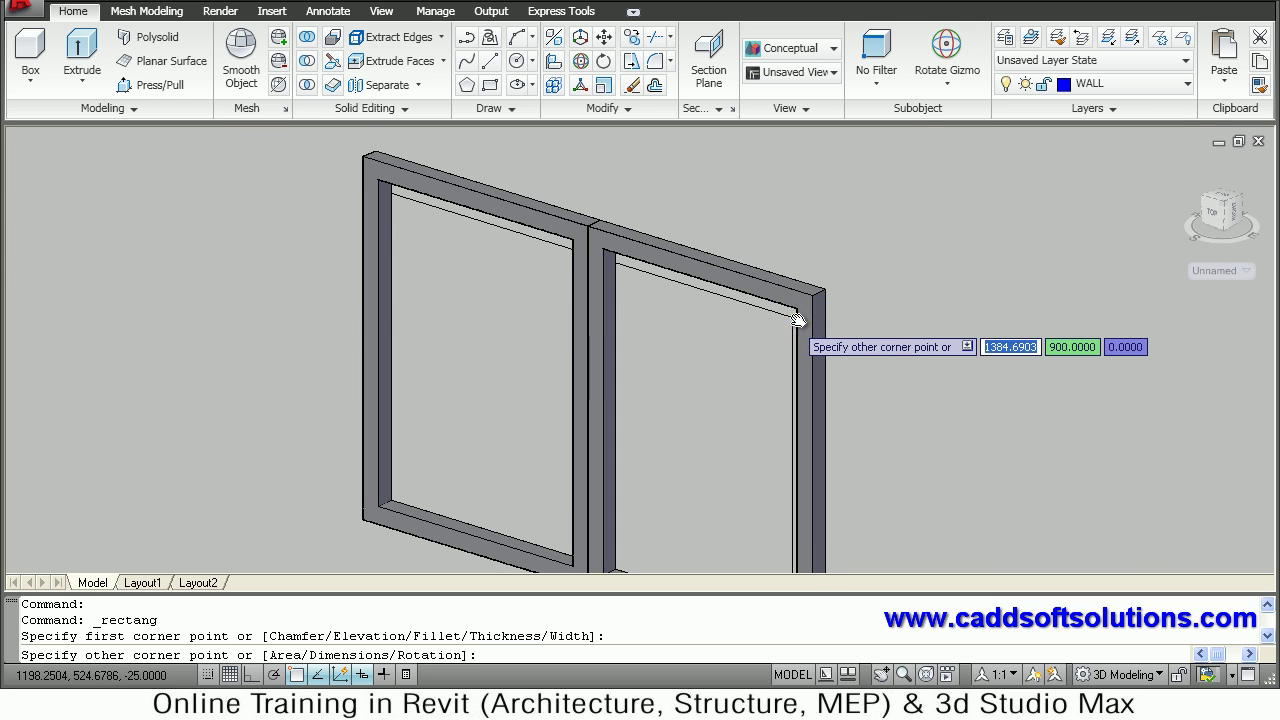
pyautogui.scroll(2, 797, 319)
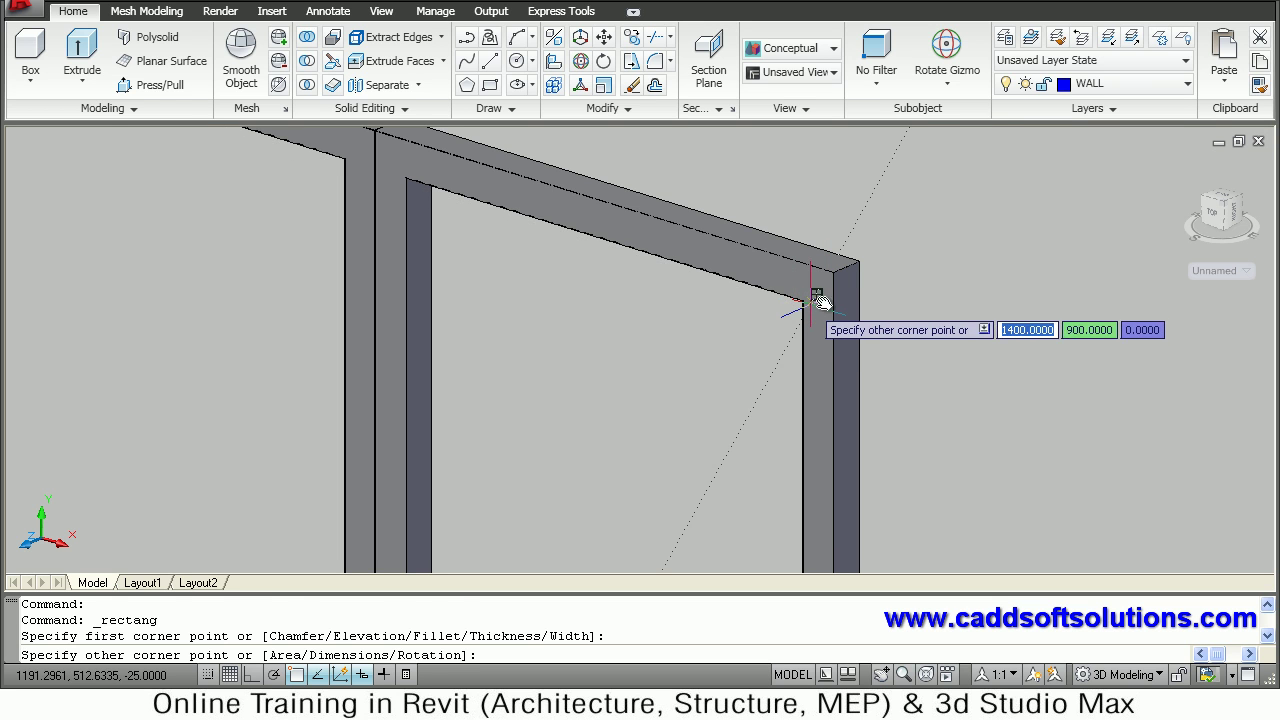
pyautogui.keyDown('shift'); pyautogui.moveTo(905, 250); pyautogui.dragTo(1006, 194, button='middle'); pyautogui.keyUp('shift')
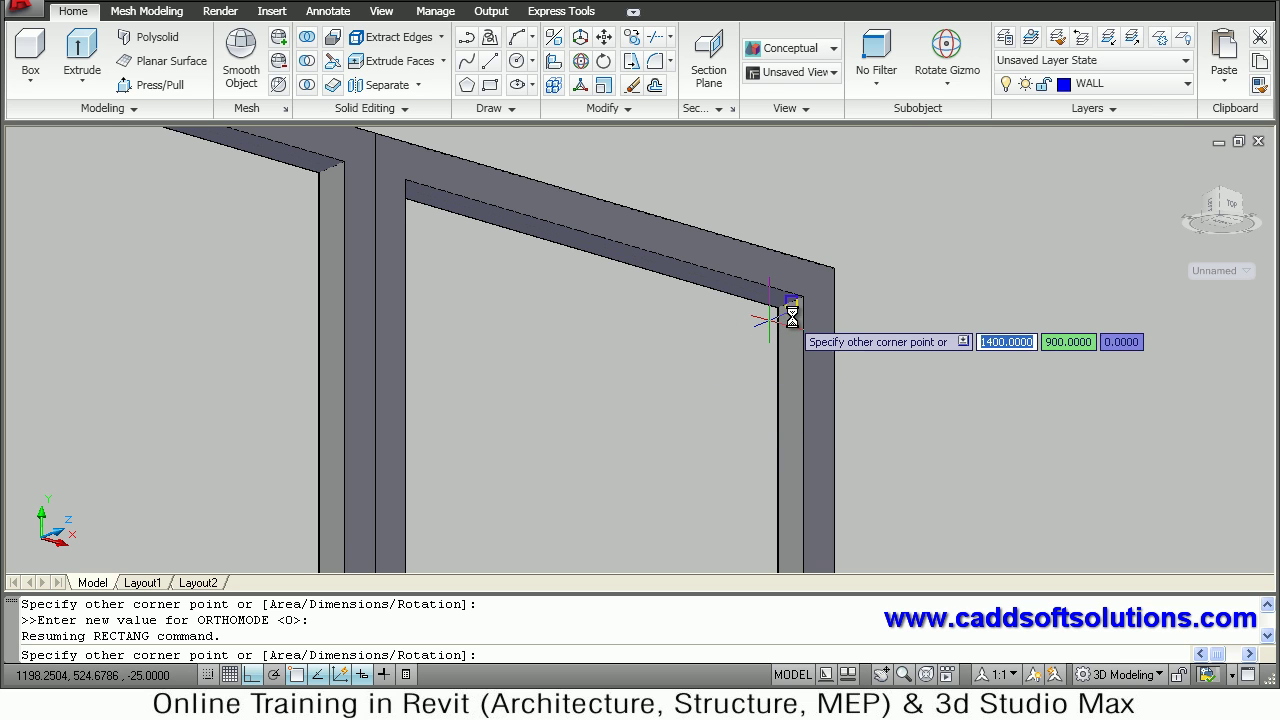
pyautogui.scroll(1, 797, 316)
pyautogui.scroll(1, 768, 281)
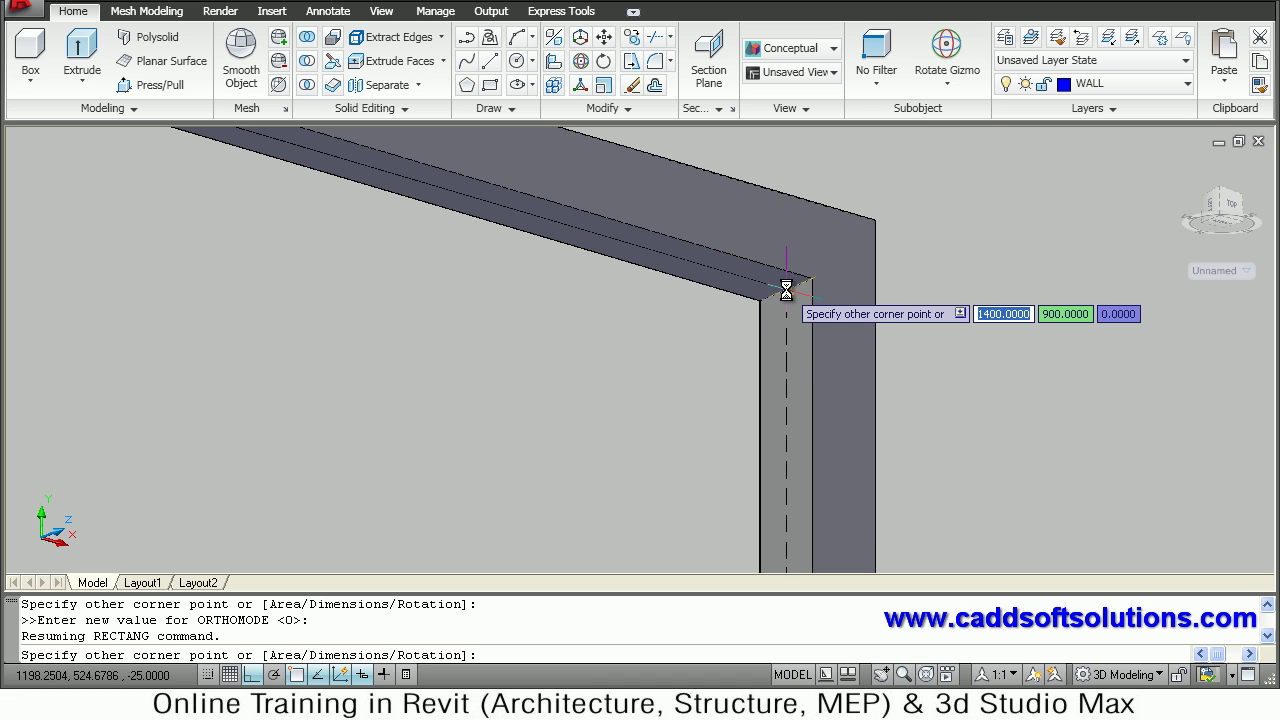
pyautogui.click(786, 290)
pyautogui.scroll(-5, 831, 260)
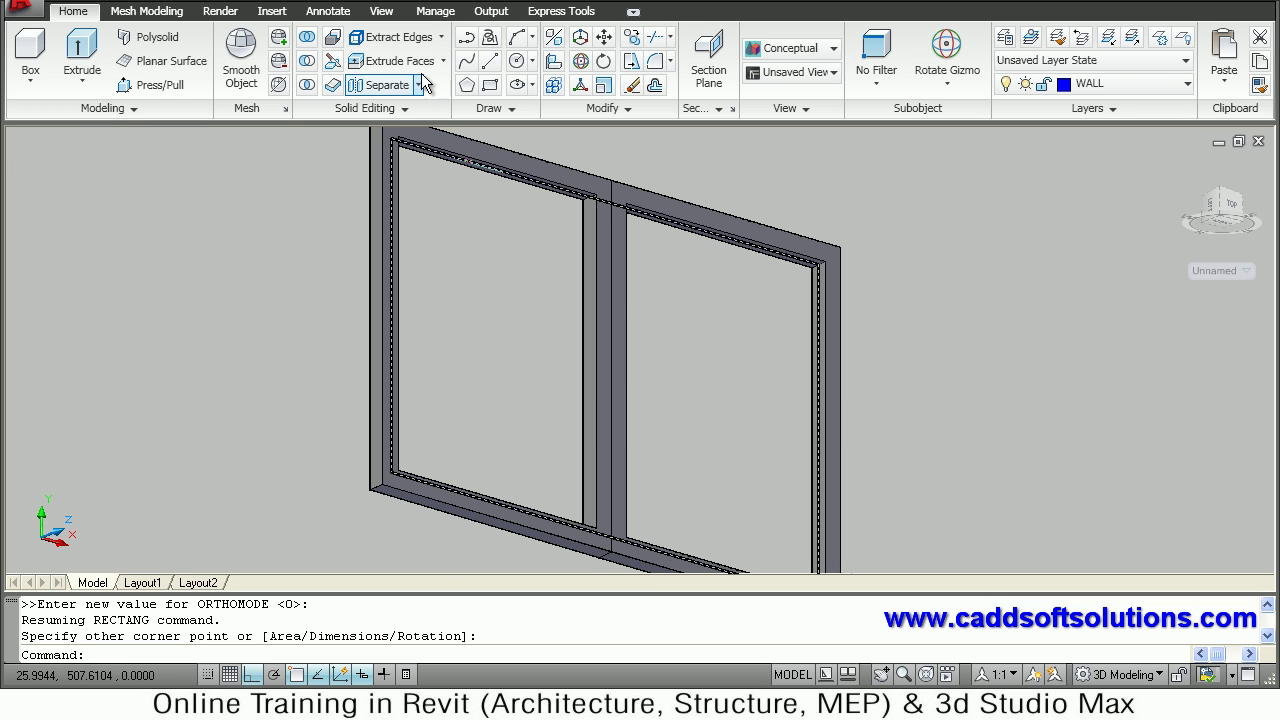
# - Convert the mid-depth rectangle into a region to serve as the window's glass pane
pyautogui.click(504, 105)
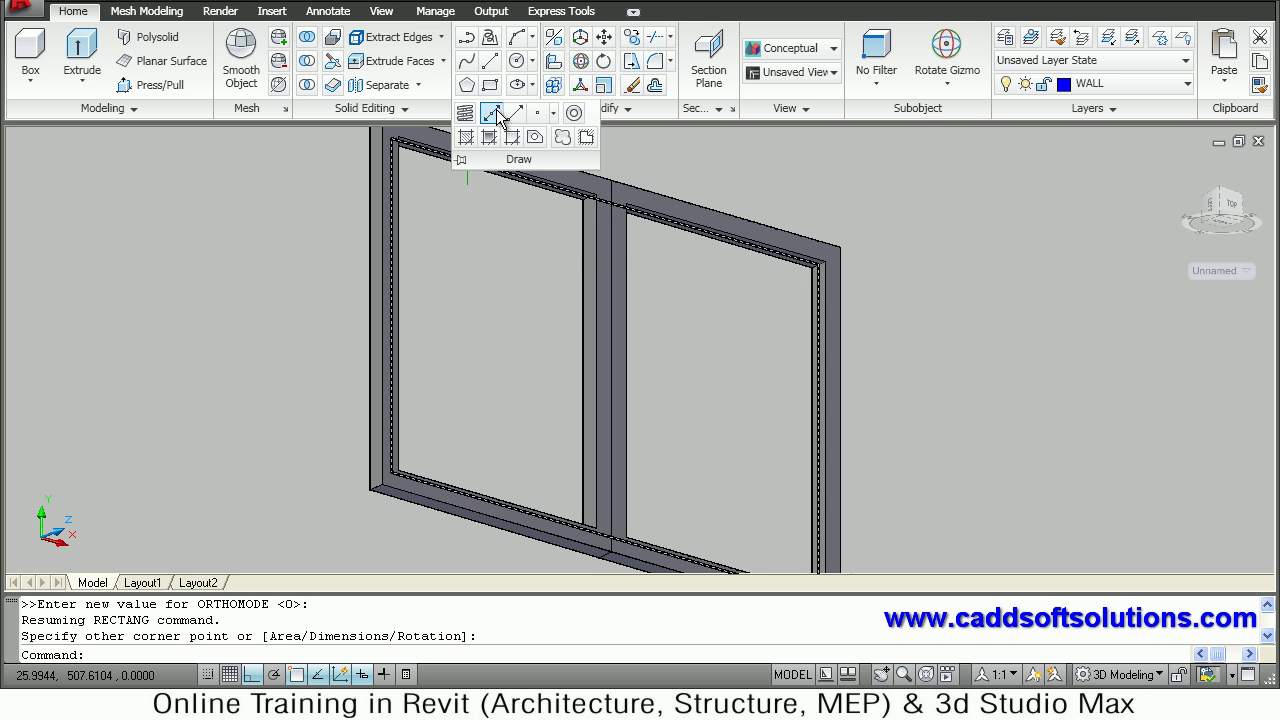
pyautogui.click(537, 143)
pyautogui.click(840, 417)
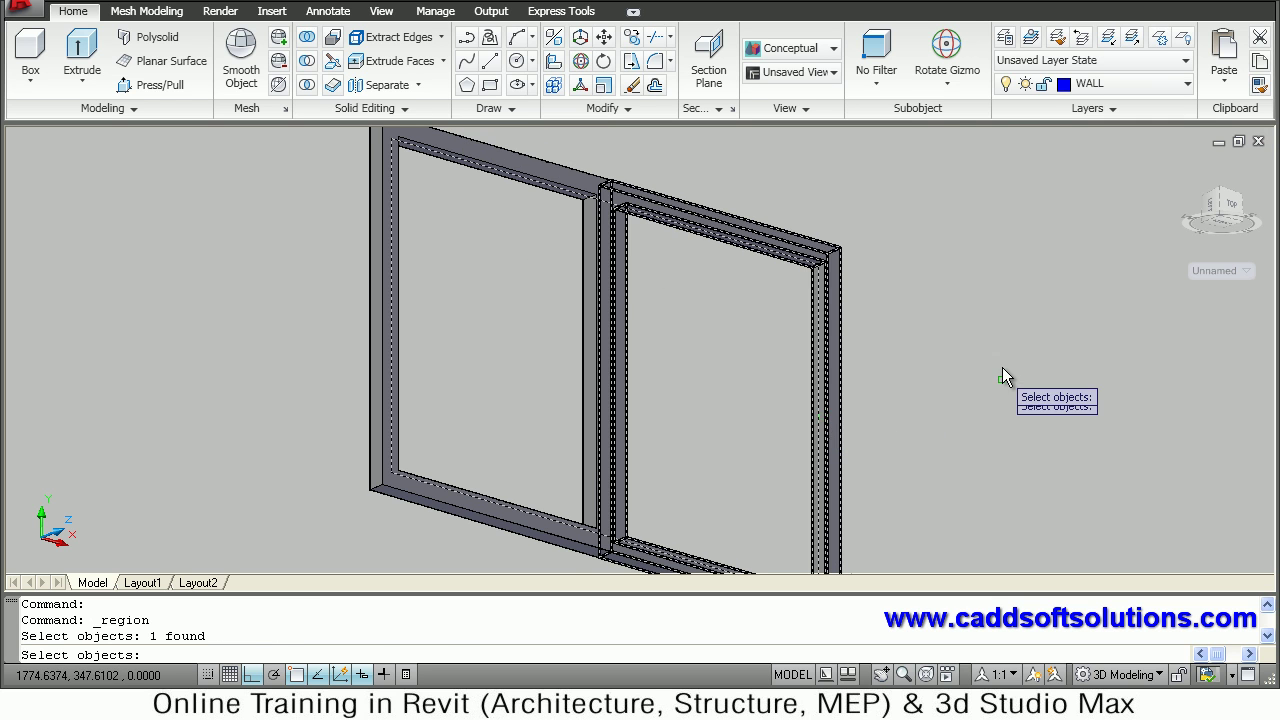
pyautogui.press('Return')
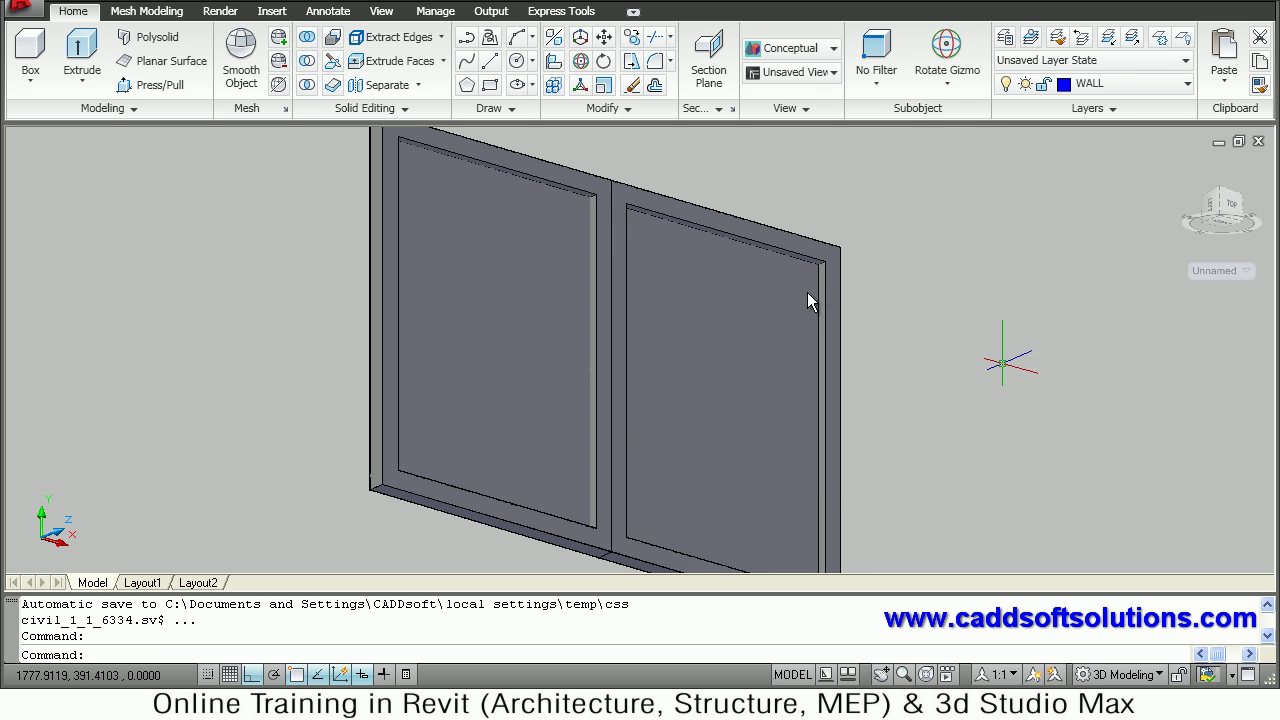
# - Copy the complete window from its lower corner's depth midpoint to the midpoint of the sill's side edge in the nearest front wall opening
pyautogui.scroll(-2, 995, 362)
pyautogui.keyDown('shift'); pyautogui.moveTo(686, 312); pyautogui.dragTo(583, 306, button='middle'); pyautogui.keyUp('shift')
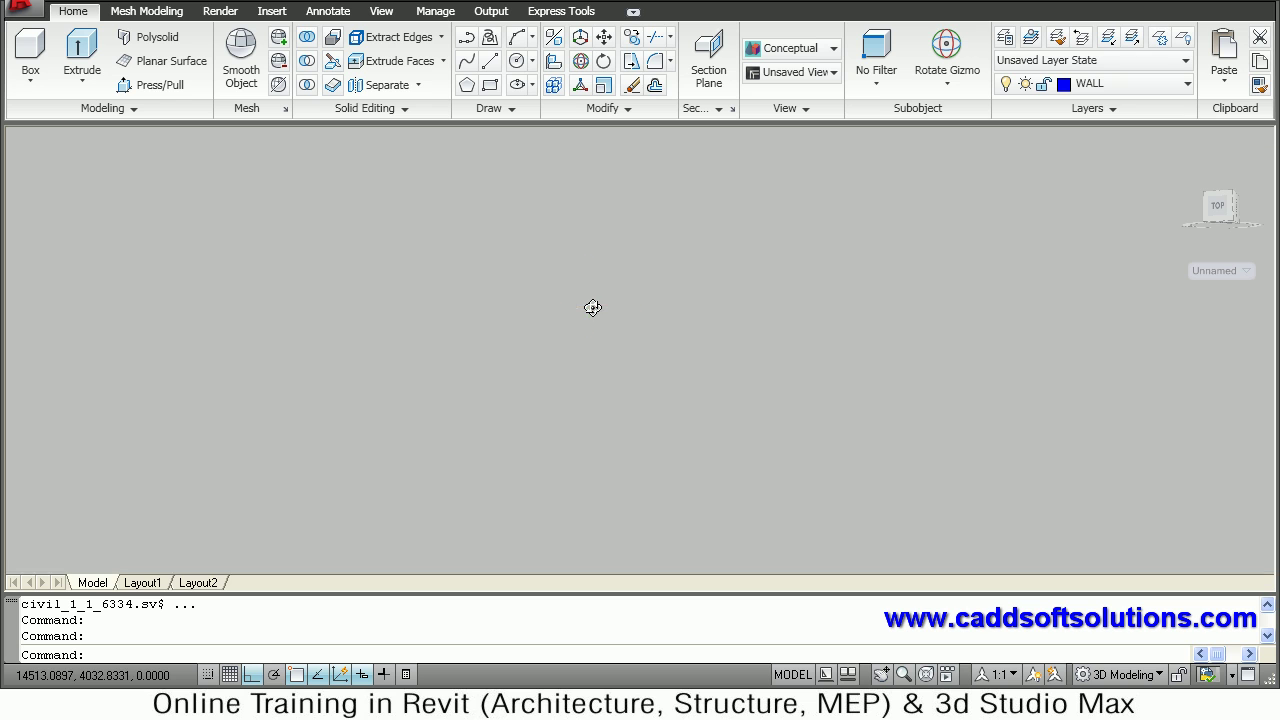
pyautogui.click(780, 74)
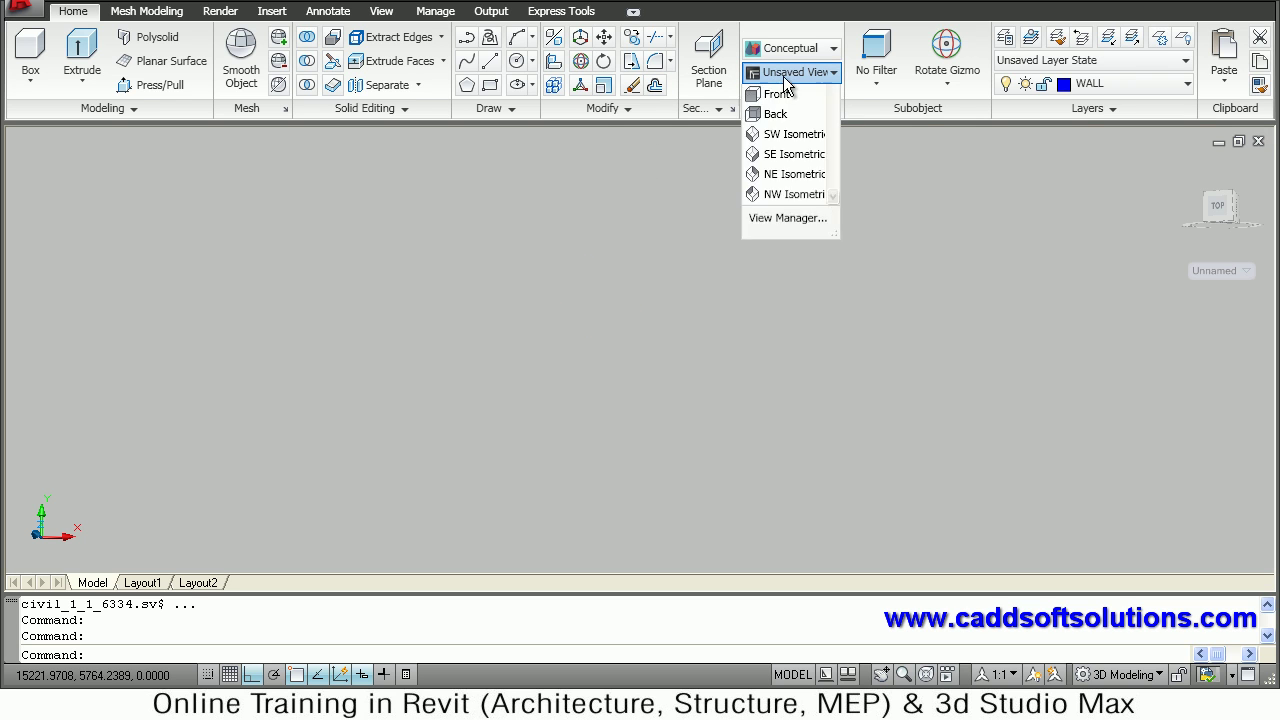
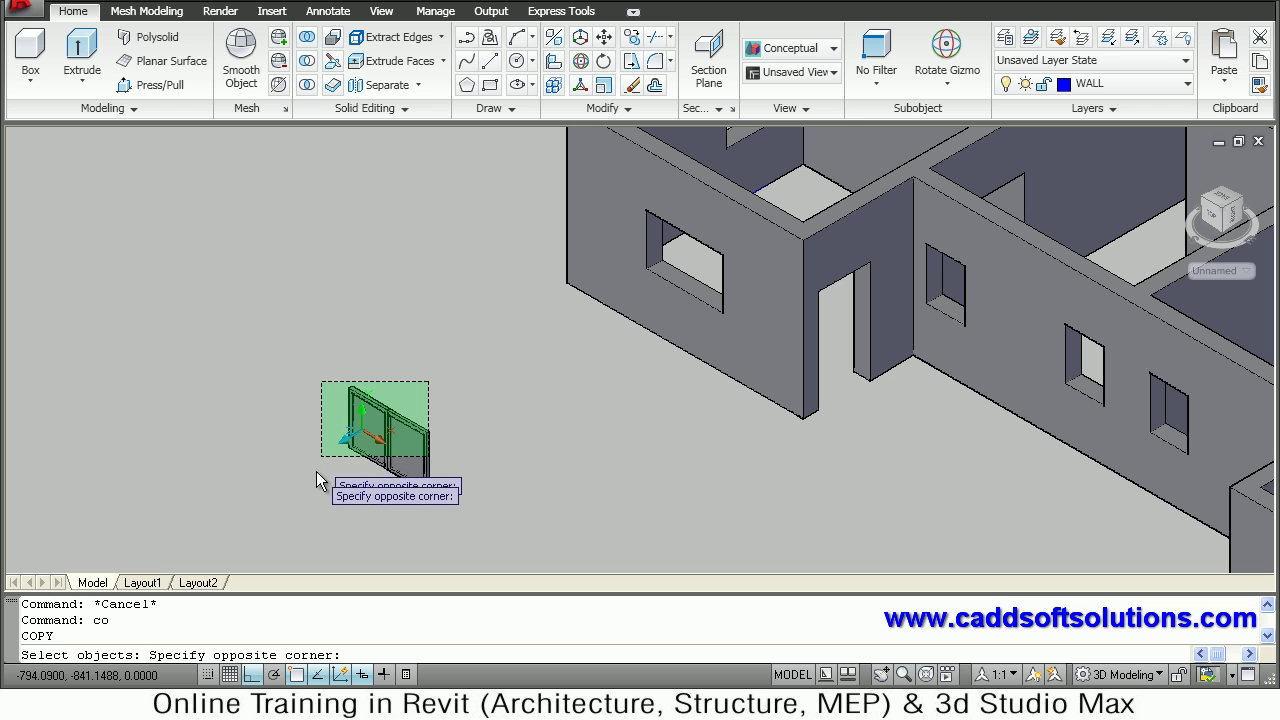
pyautogui.press('Return')
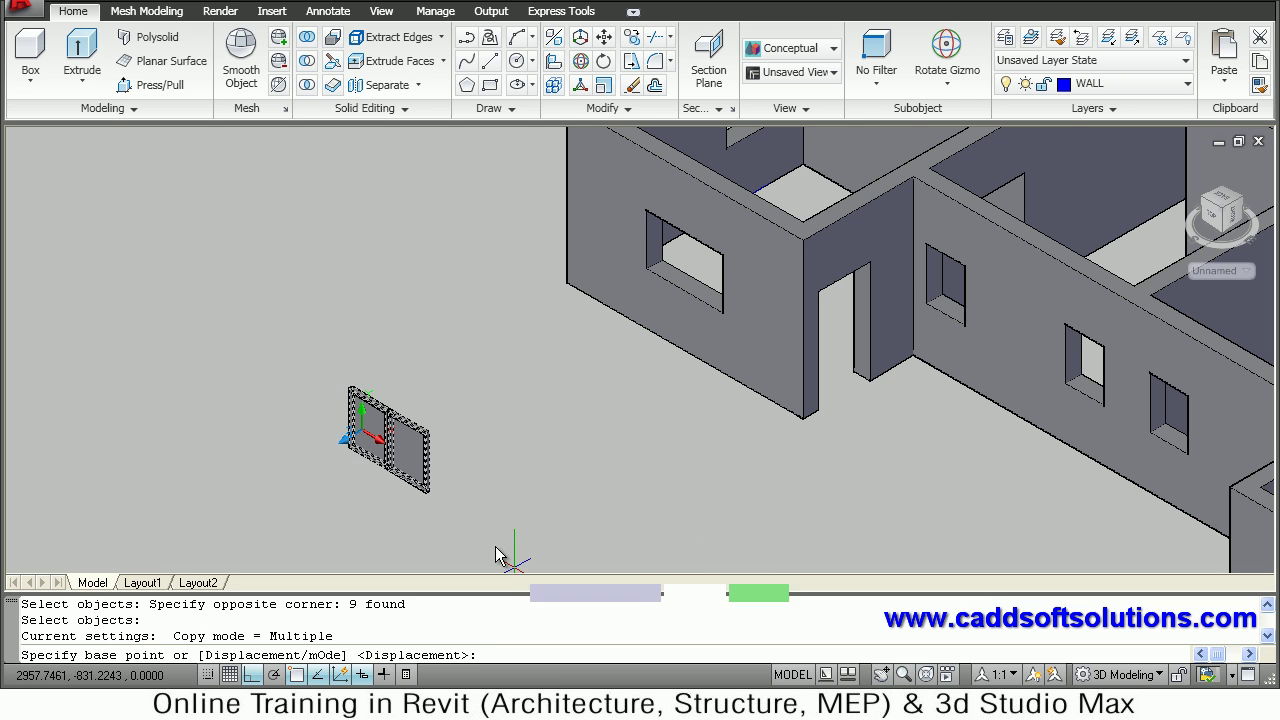
pyautogui.scroll(6, 340, 465)
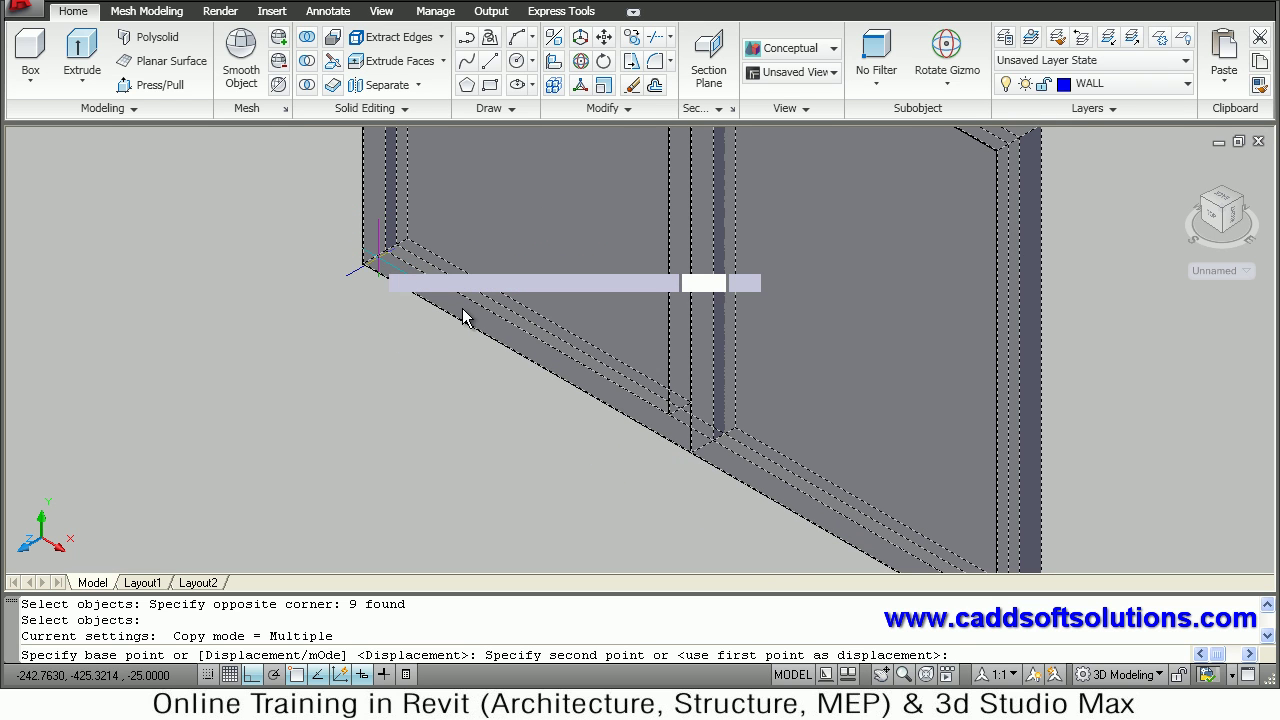
pyautogui.scroll(-2, 507, 324)
pyautogui.moveTo(641, 287); pyautogui.dragTo(589, 337, button='middle')
pyautogui.scroll(-4, 560, 370)
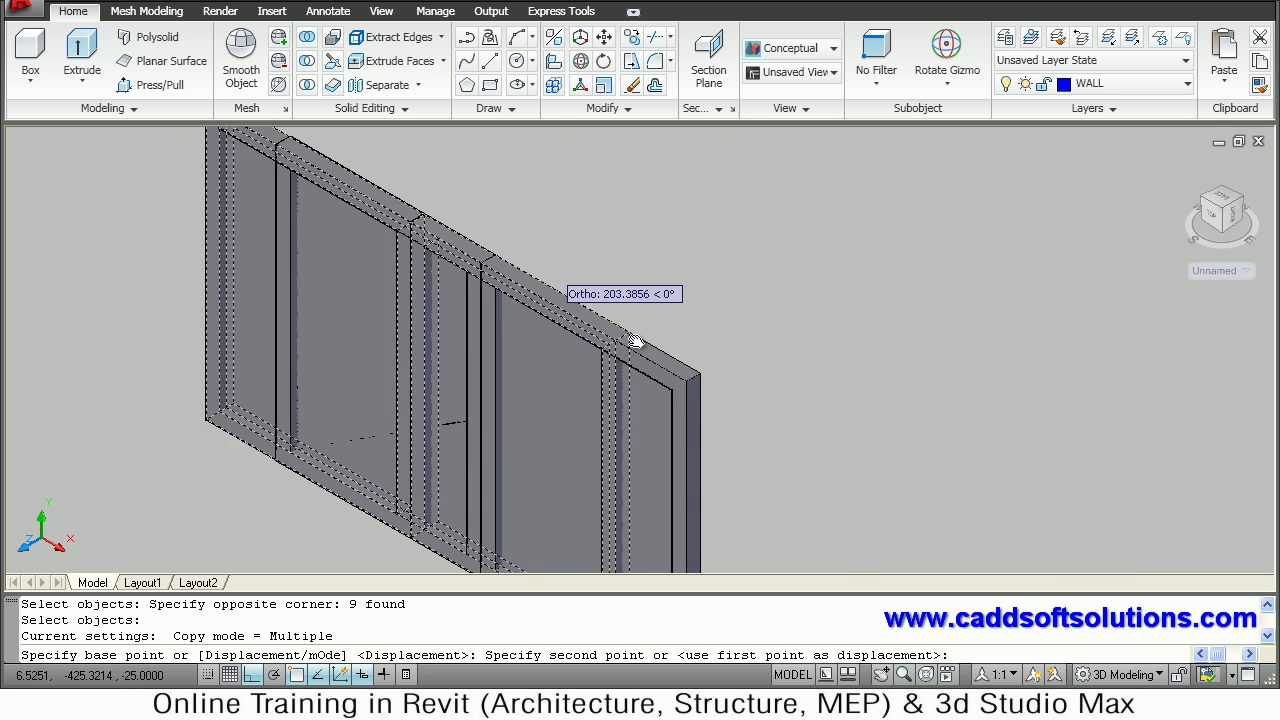
pyautogui.moveTo(755, 493); pyautogui.dragTo(711, 591, button='middle')
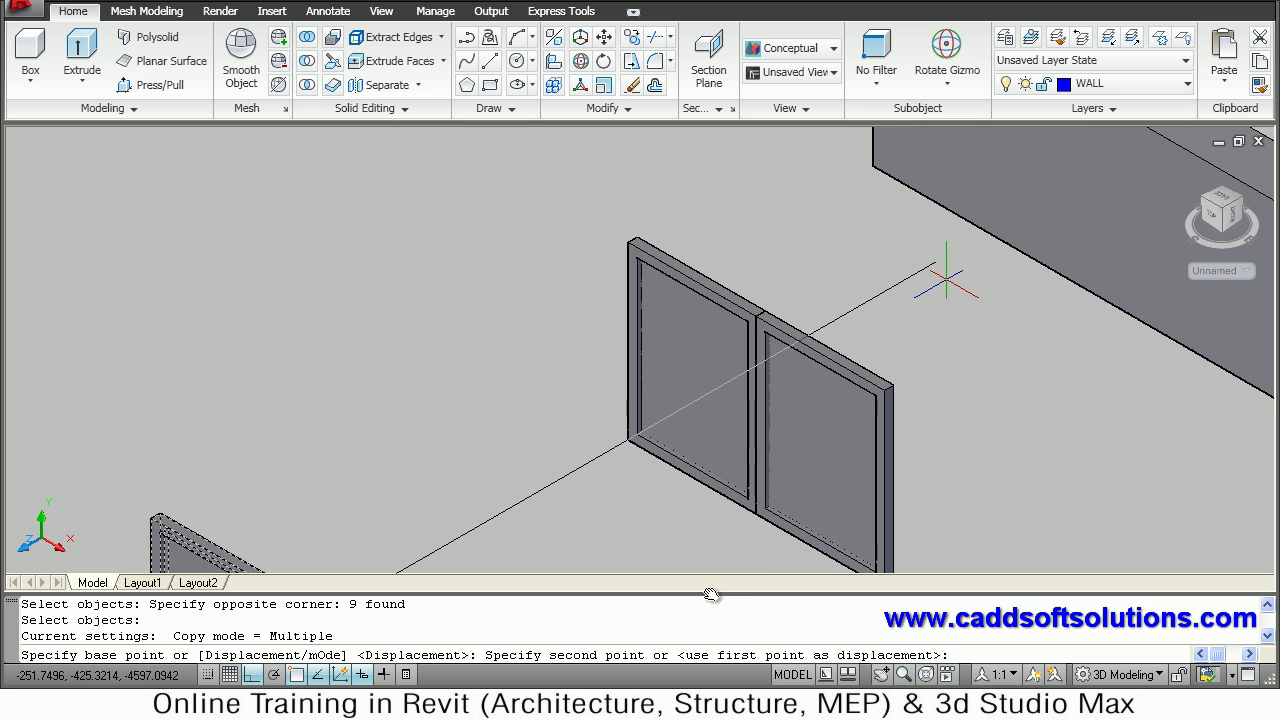
pyautogui.moveTo(860, 474); pyautogui.dragTo(624, 583, button='middle')
pyautogui.moveTo(1033, 237); pyautogui.dragTo(917, 227, button='middle')
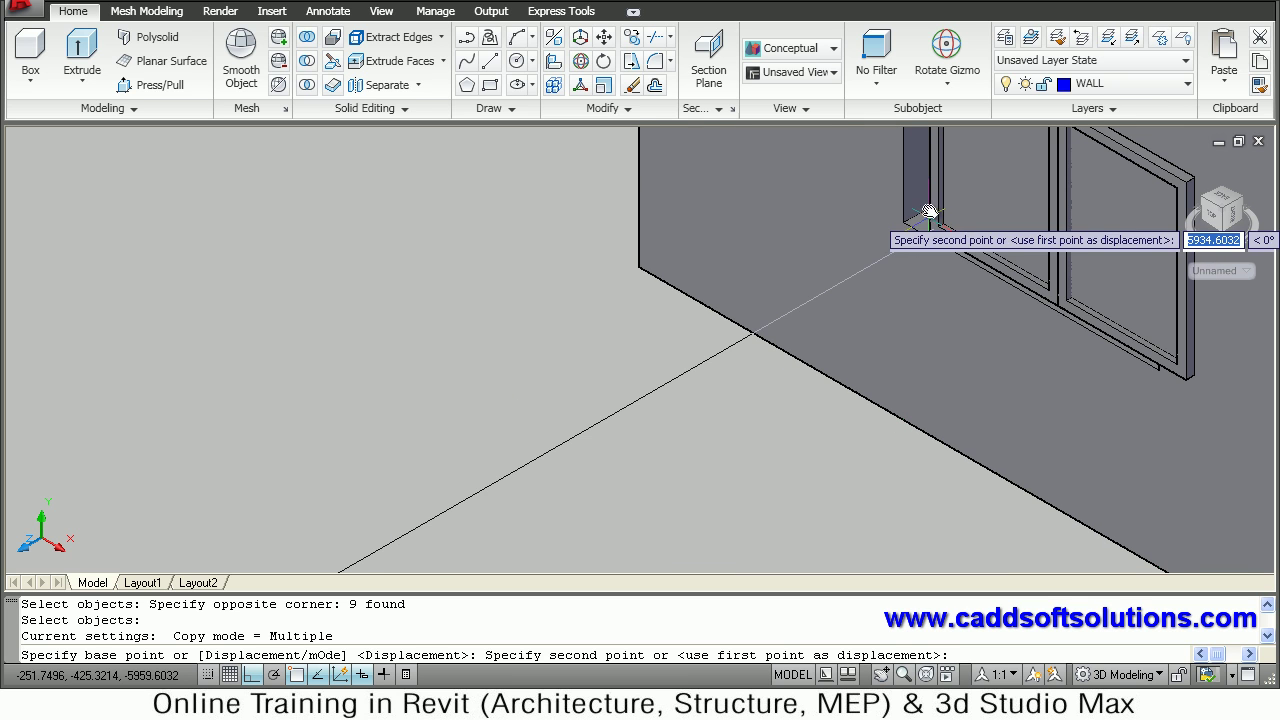
pyautogui.click(921, 216)
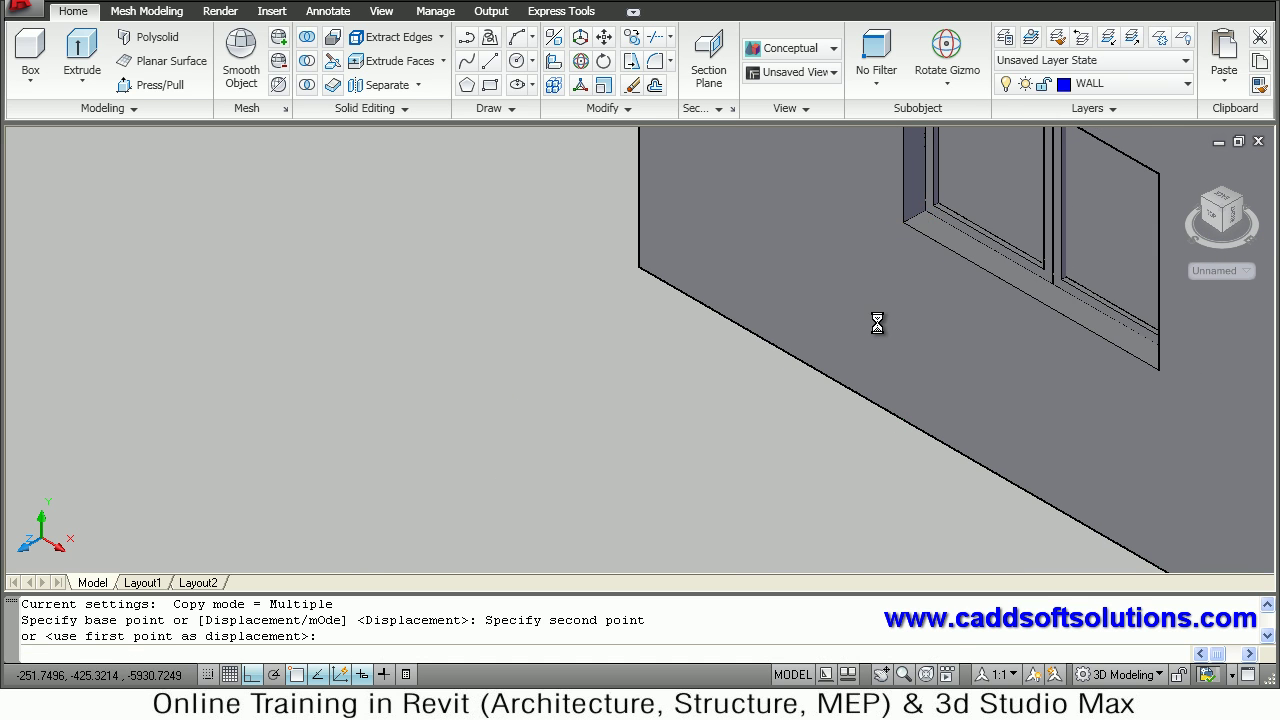
# - Place another window copy at the midpoint of the sill's side edge in the front opening of the building's opposite wing
pyautogui.scroll(-4, 880, 330)
pyautogui.moveTo(854, 272); pyautogui.dragTo(340, 206, button='middle')
pyautogui.moveTo(936, 363); pyautogui.dragTo(460, 2, button='middle')
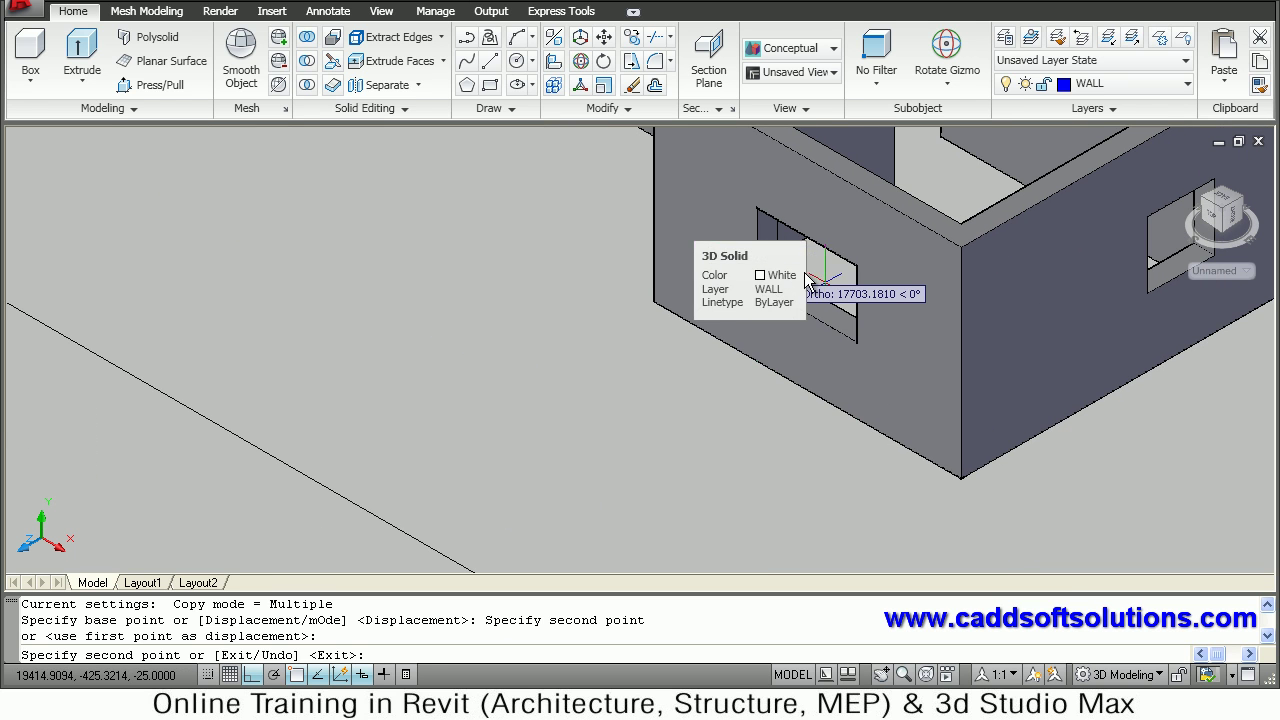
pyautogui.scroll(5, 705, 195)
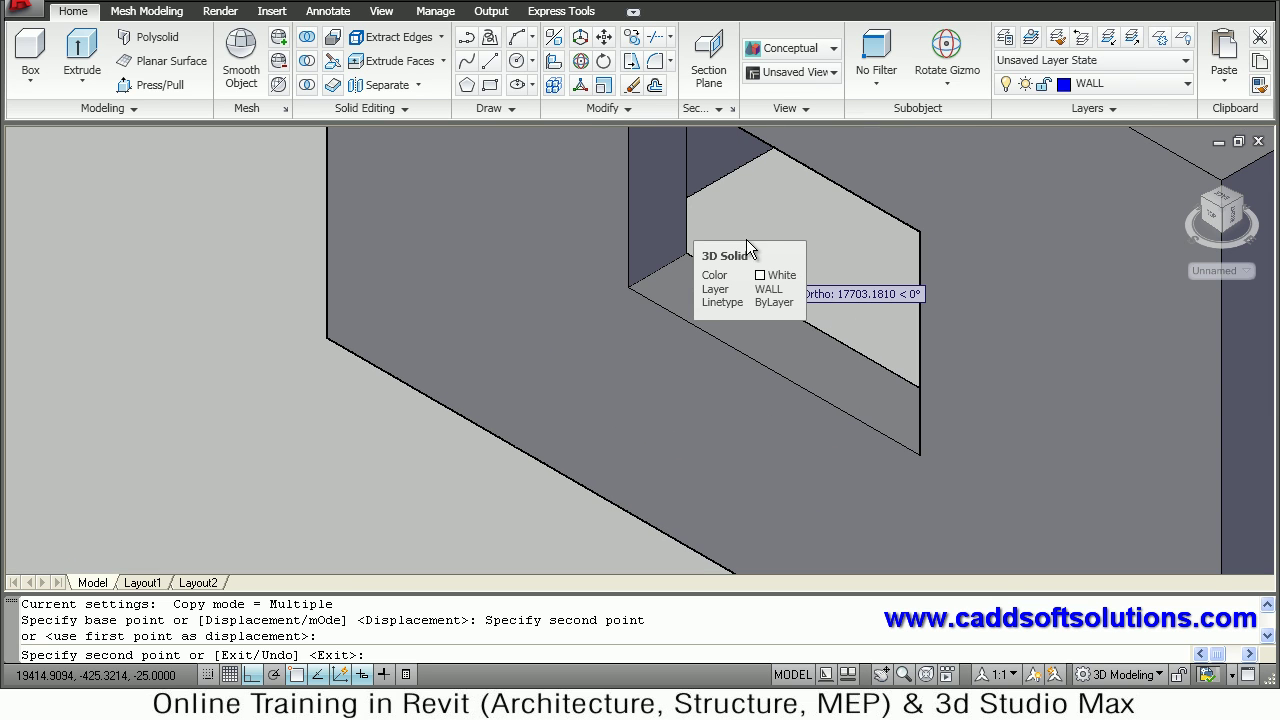
pyautogui.scroll(2, 691, 250)
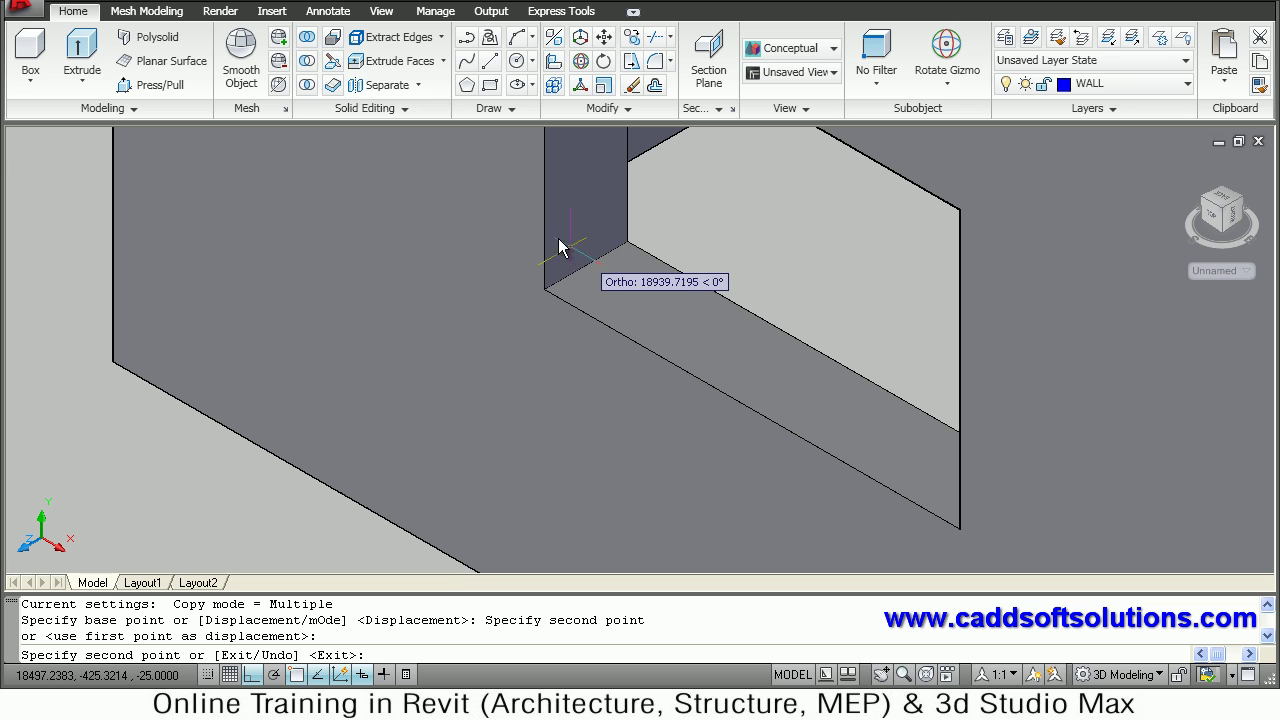
pyautogui.click(579, 261)
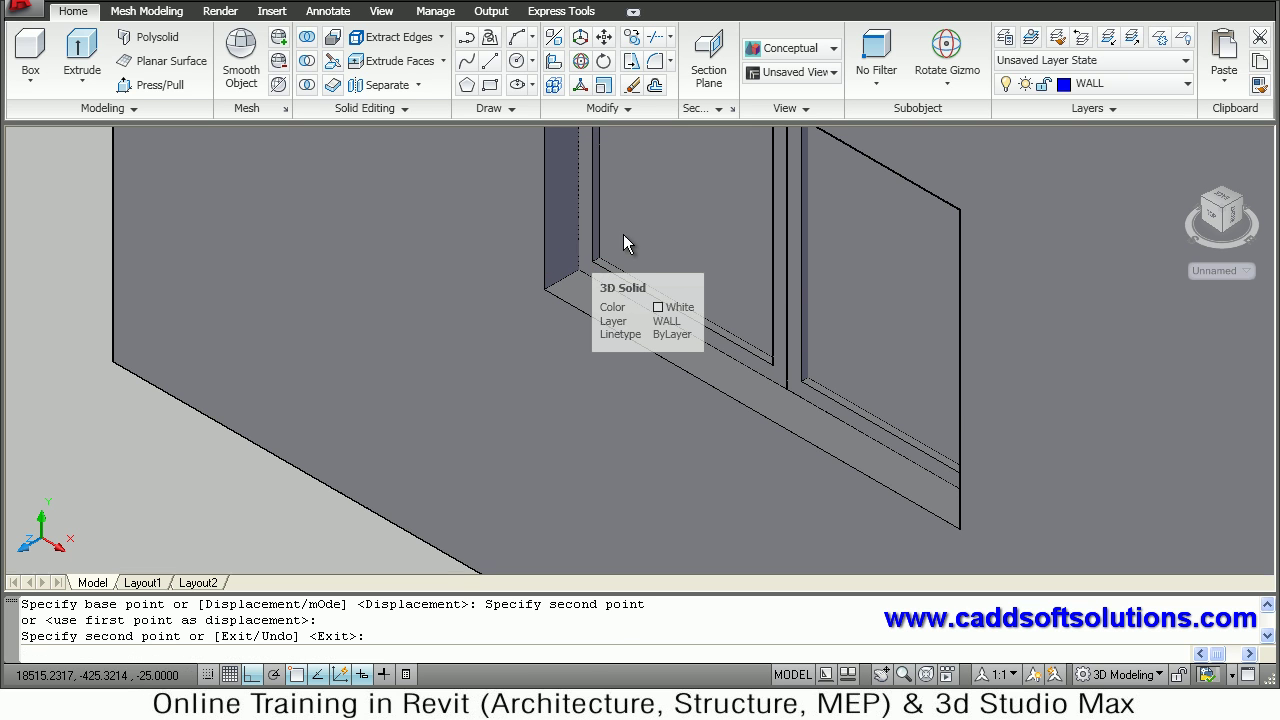
# - Place a third window copy at the sill edge midpoint of the rear wall opening in the same wing
pyautogui.scroll(-6, 591, 252)
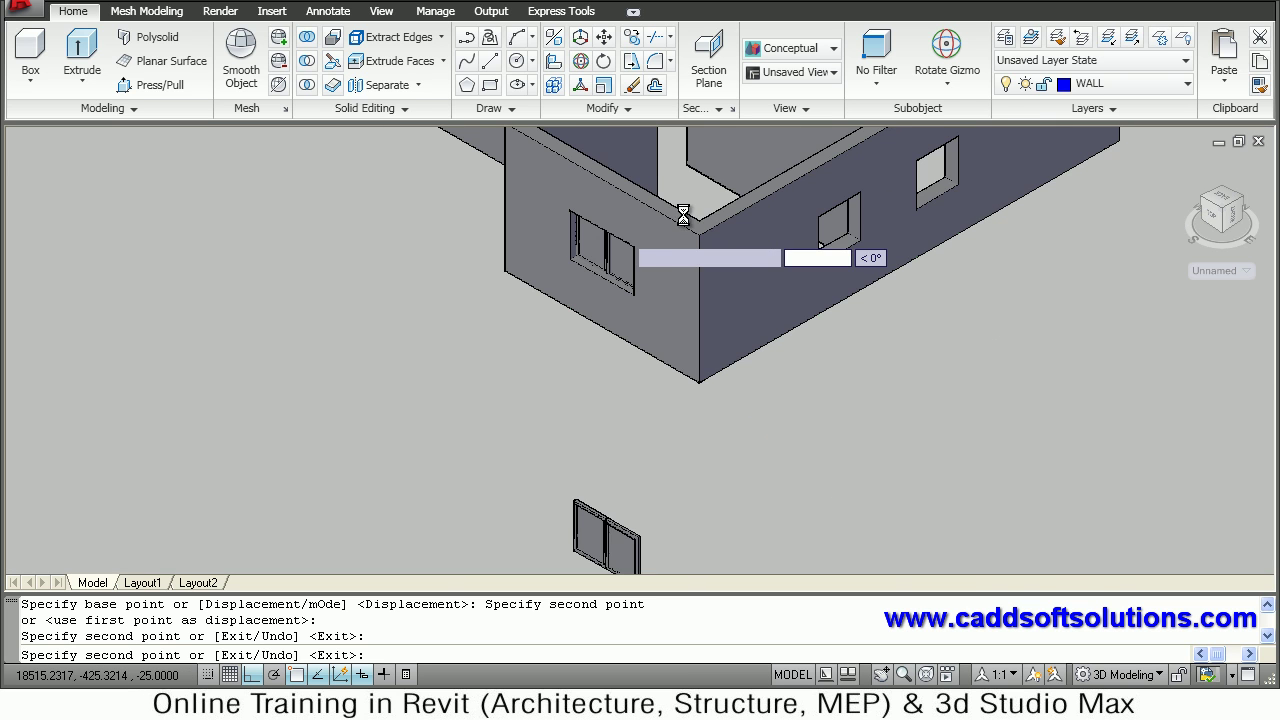
pyautogui.moveTo(494, 444); pyautogui.dragTo(488, 453, button='middle')
pyautogui.moveTo(639, 239); pyautogui.dragTo(497, 491, button='middle')
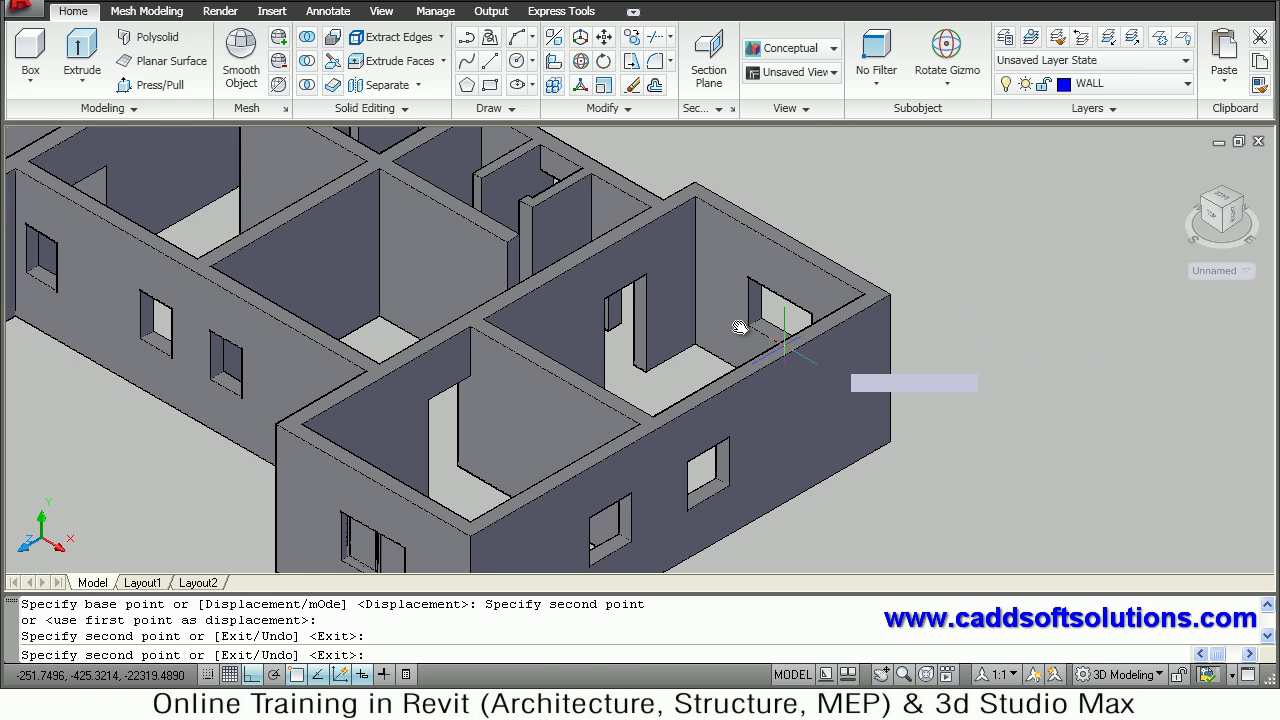
pyautogui.scroll(2, 779, 348)
pyautogui.moveTo(709, 267); pyautogui.dragTo(726, 199, button='middle')
pyautogui.scroll(2, 783, 342)
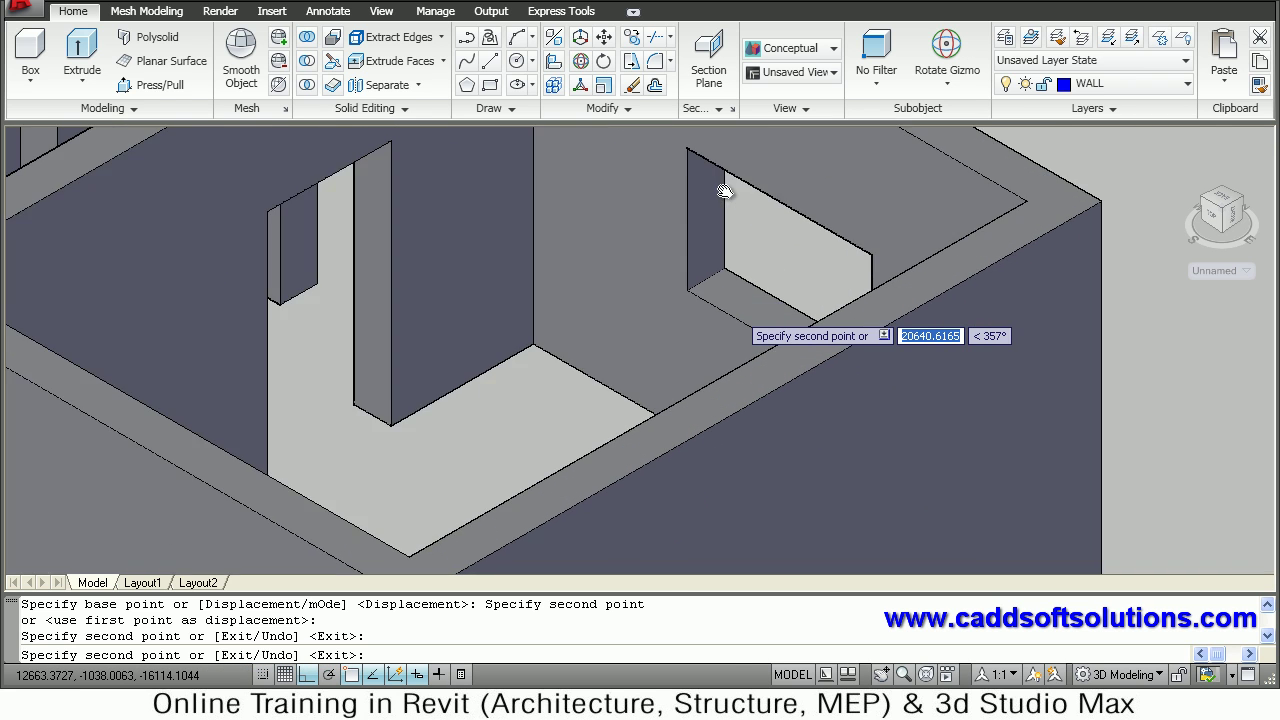
pyautogui.scroll(2, 640, 129)
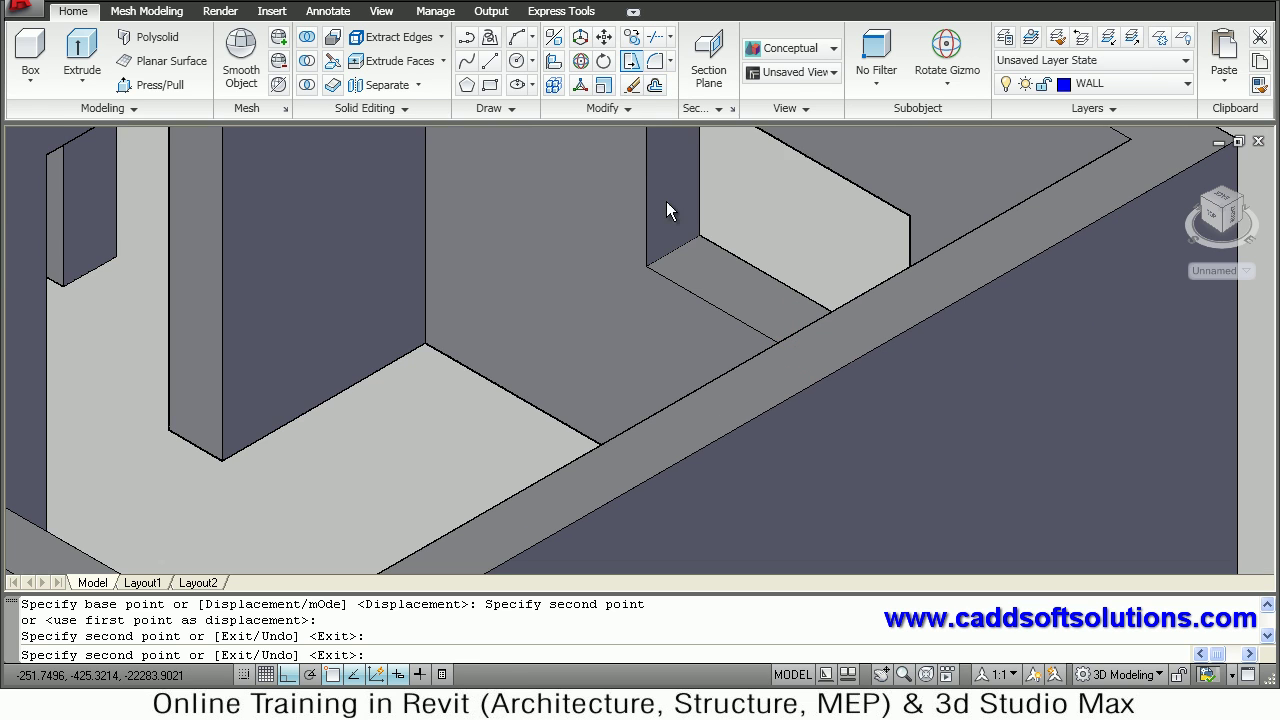
pyautogui.scroll(2, 670, 230)
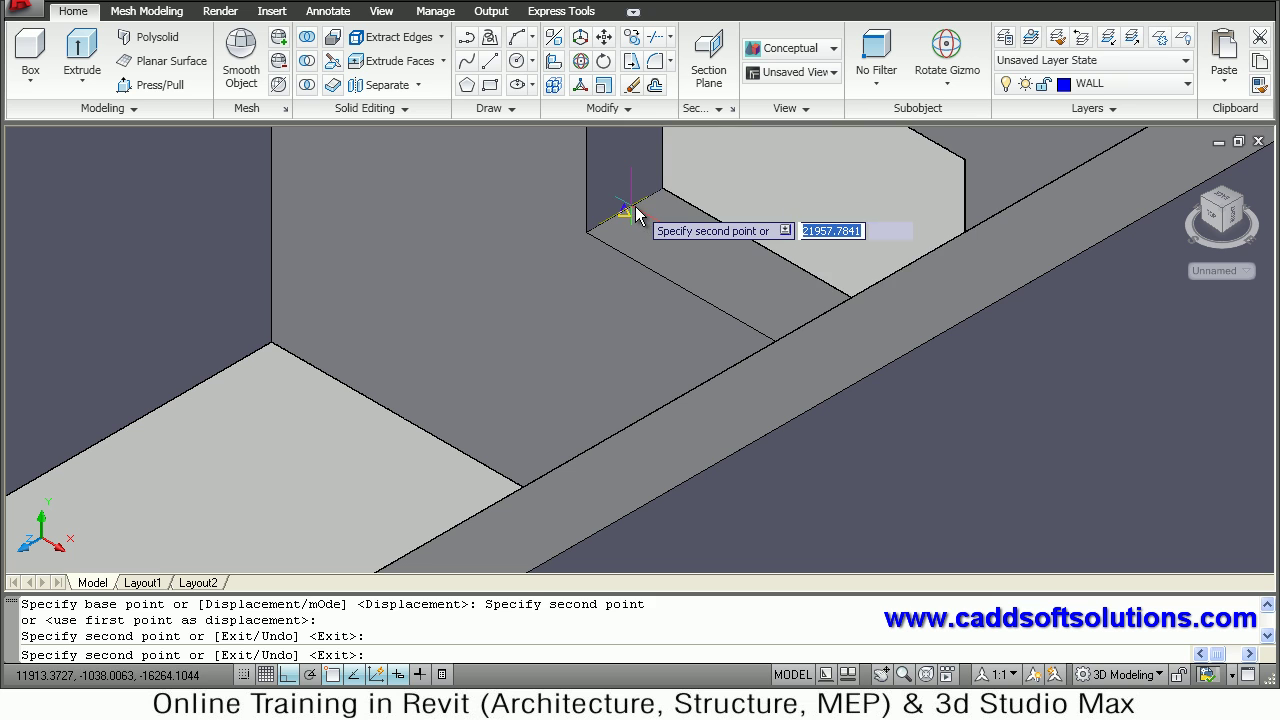
pyautogui.click(633, 209)
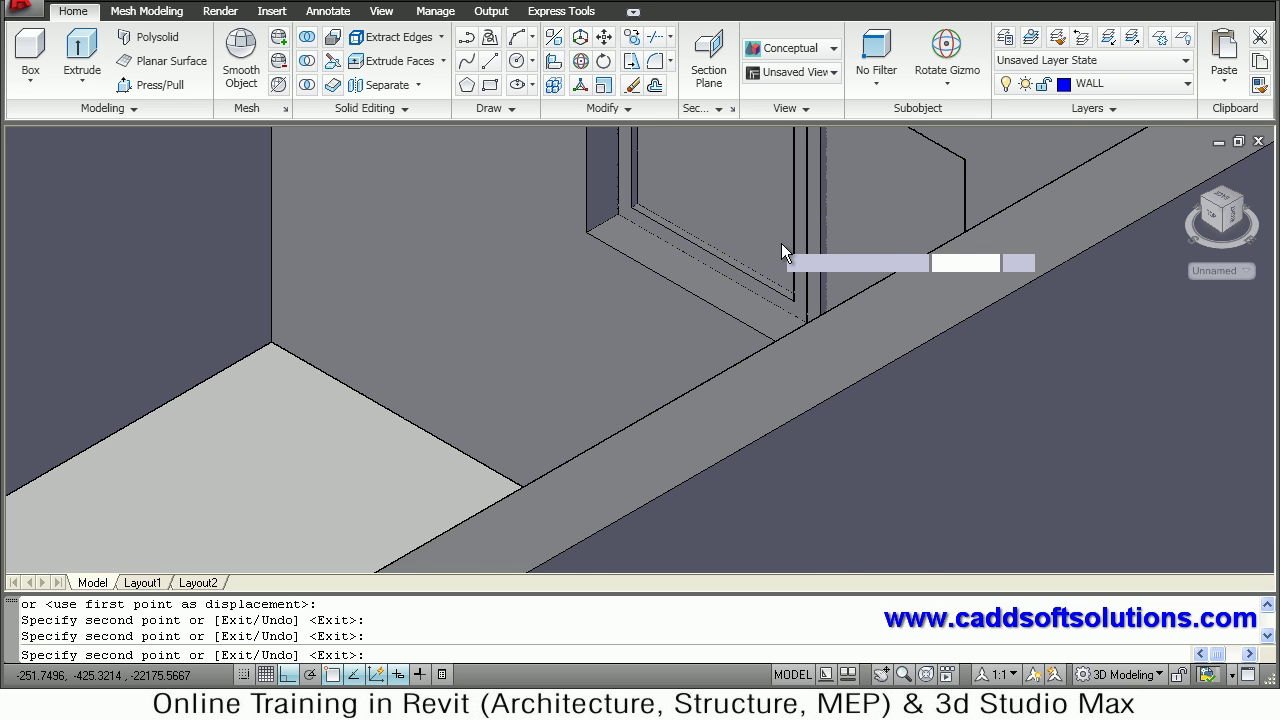
# - Place a fourth window copy at the sill edge midpoint of the first wing's rear wall opening, and end the Copy command
pyautogui.scroll(-5, 627, 237)
pyautogui.moveTo(614, 236); pyautogui.dragTo(869, 420, button='middle')
pyautogui.moveTo(626, 306); pyautogui.dragTo(920, 557, button='middle')
pyautogui.scroll(3, 880, 530)
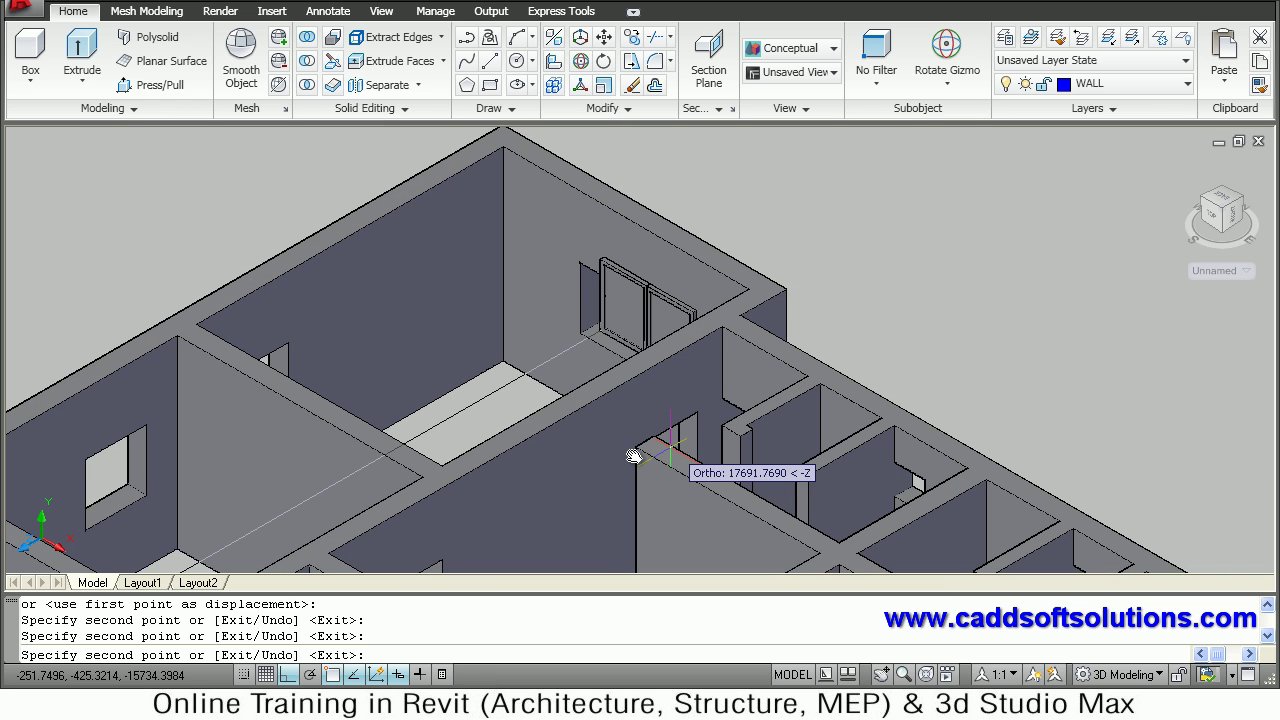
pyautogui.scroll(3, 521, 330)
pyautogui.scroll(6, 579, 448)
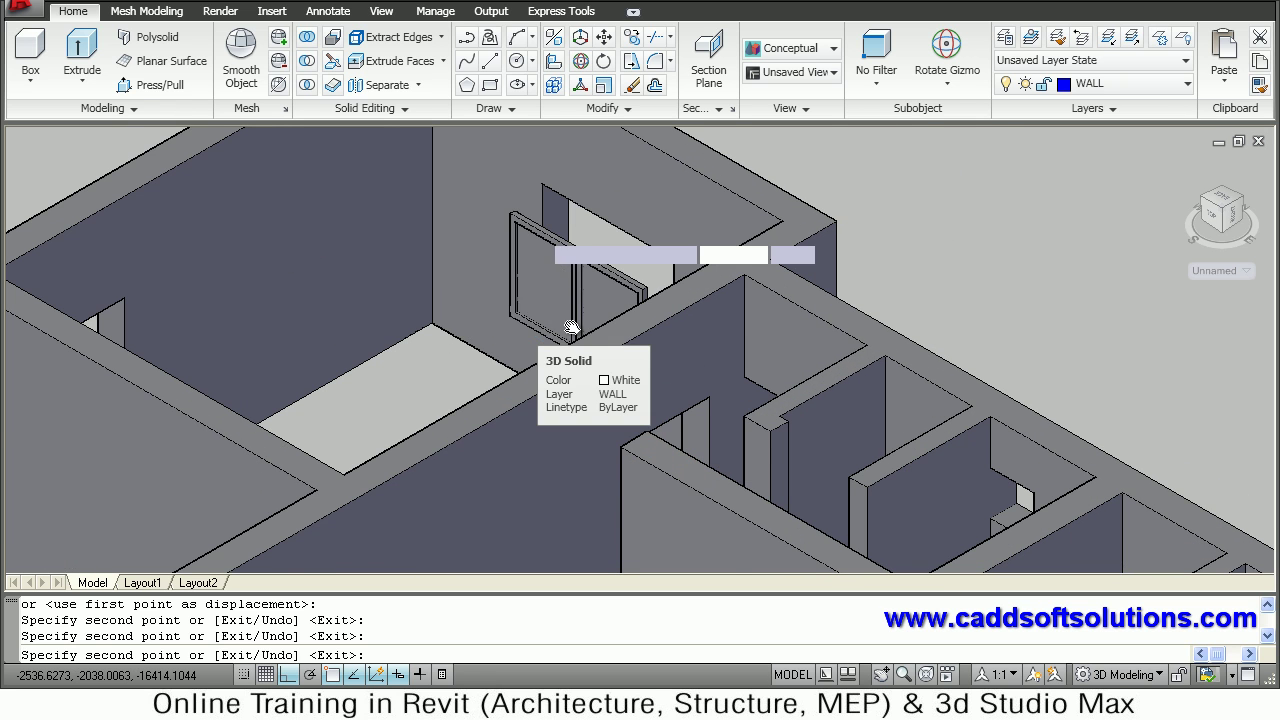
pyautogui.scroll(4, 579, 448)
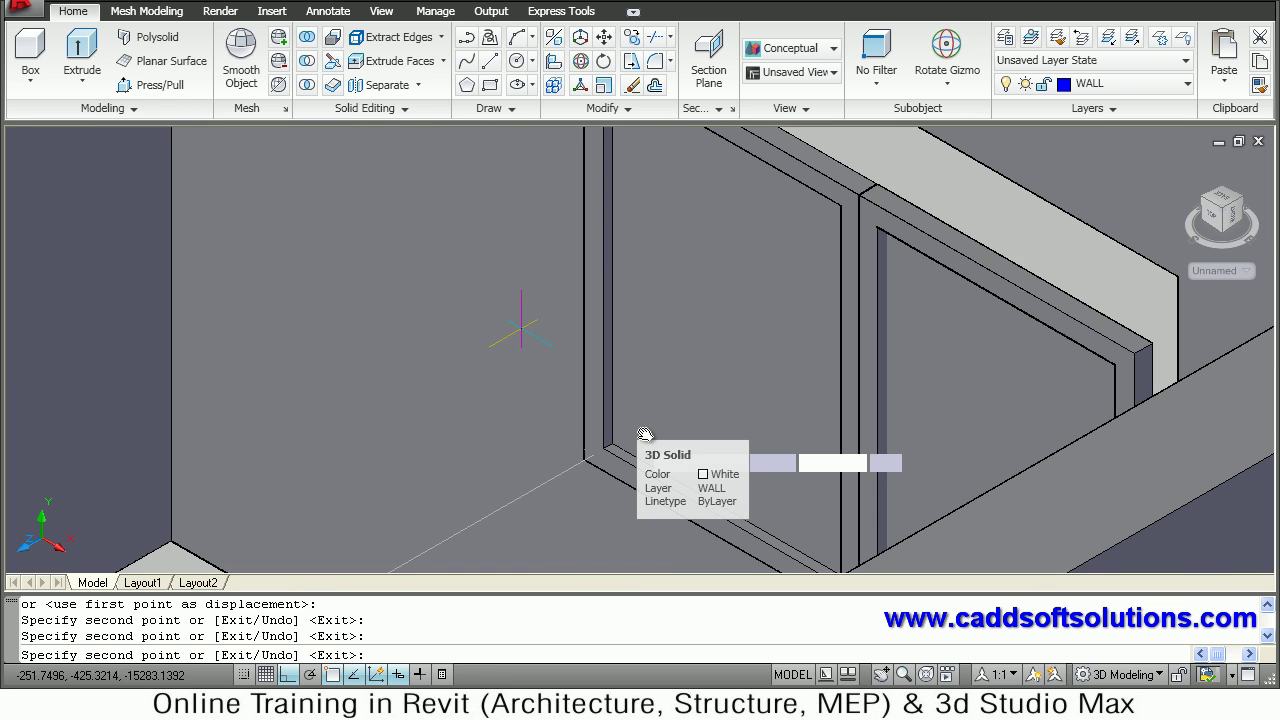
pyautogui.scroll(2, 734, 366)
pyautogui.scroll(1, 717, 354)
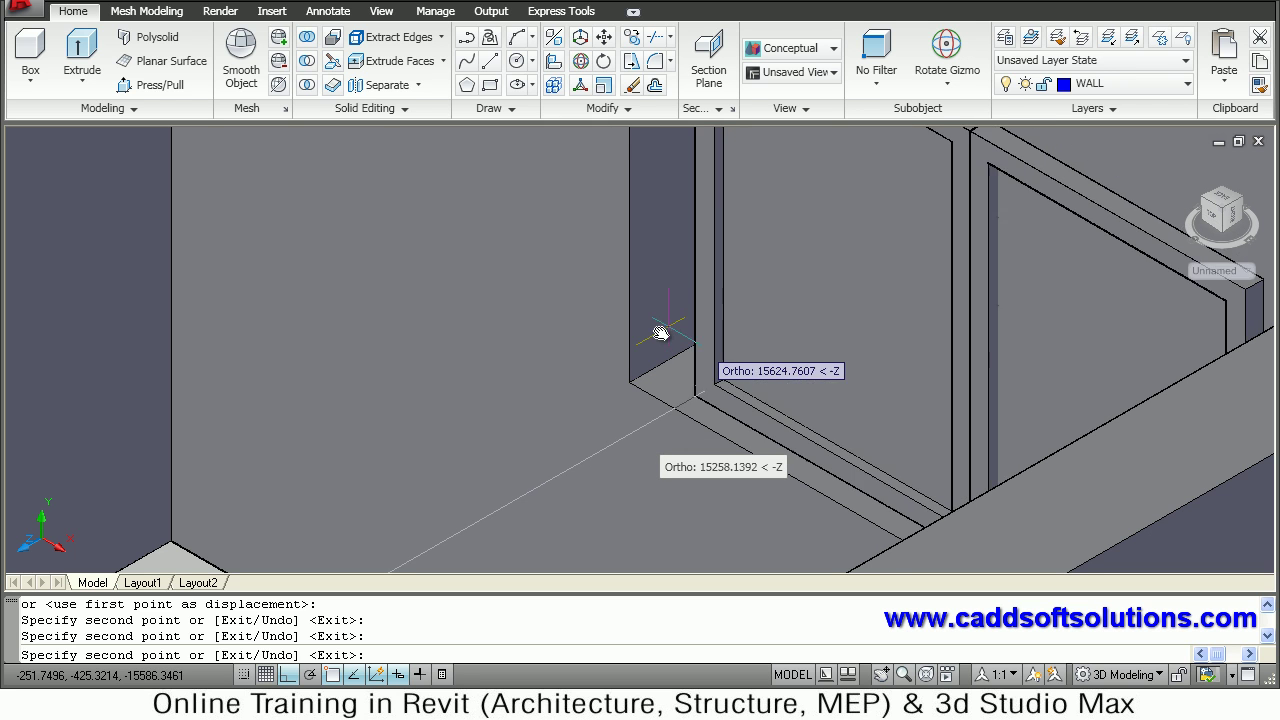
pyautogui.click(663, 355)
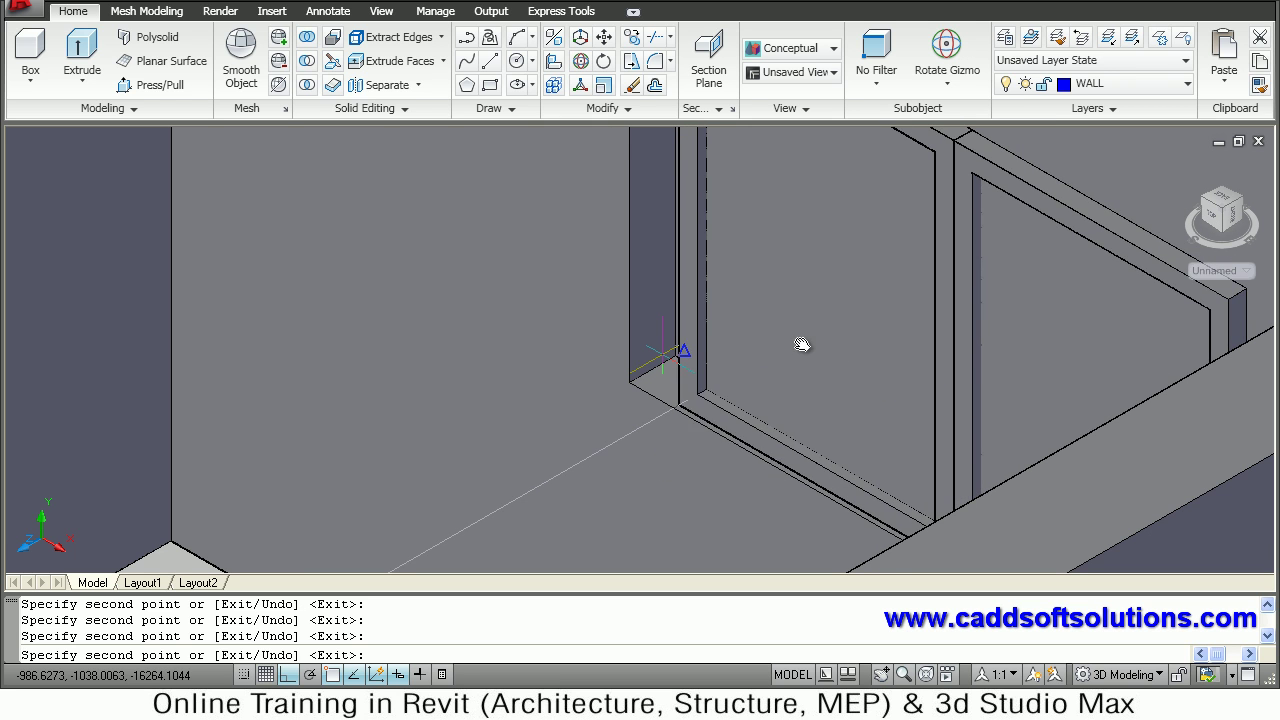
pyautogui.press('Escape')
# - Examine the windows placed around the building and the empty smaller openings in the side wall
pyautogui.scroll(-6, 776, 284)
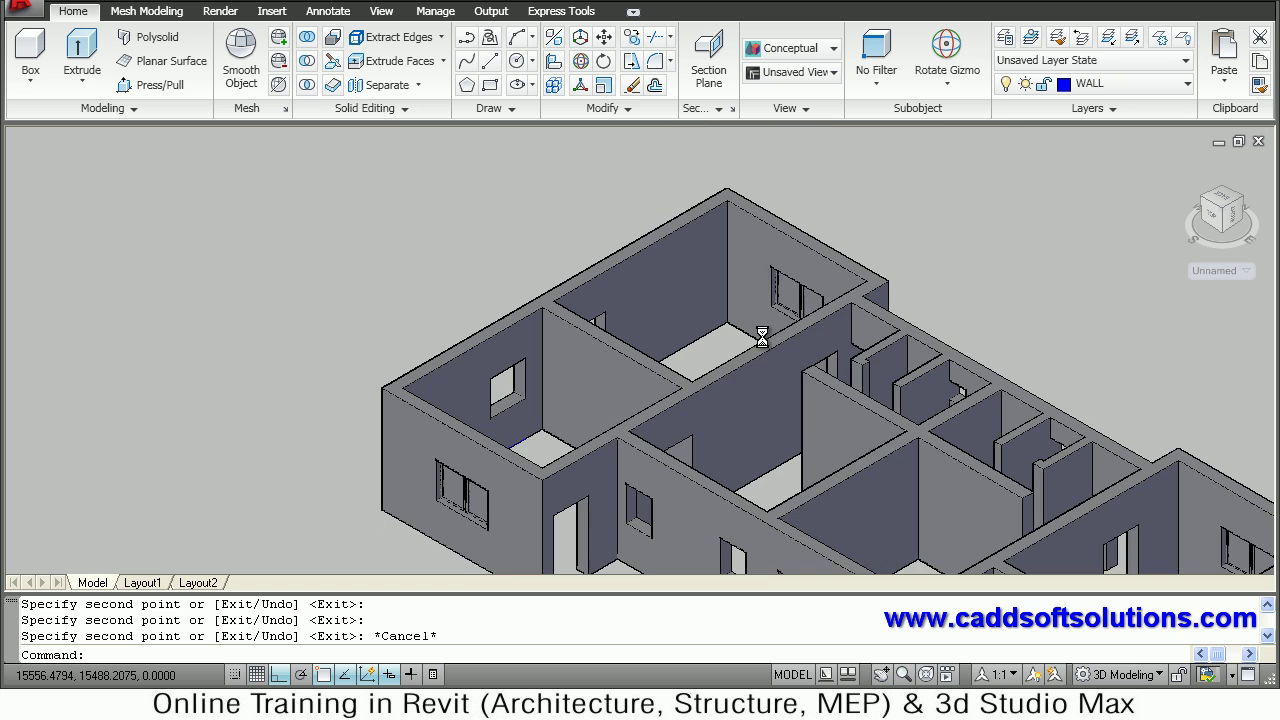
pyautogui.moveTo(680, 186); pyautogui.dragTo(671, 166, button='middle')
pyautogui.moveTo(546, 322); pyautogui.dragTo(982, 378, button='middle')
pyautogui.scroll(8, 1010, 410)
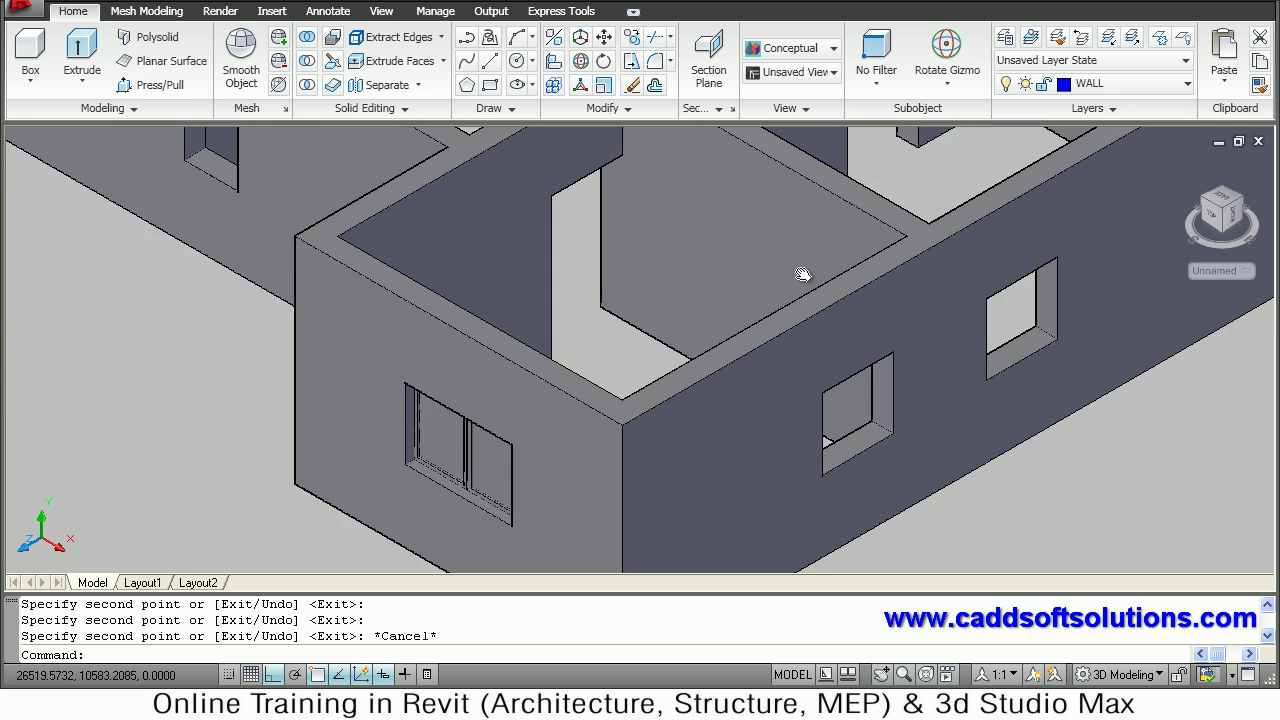
pyautogui.scroll(-4, 700, 290)
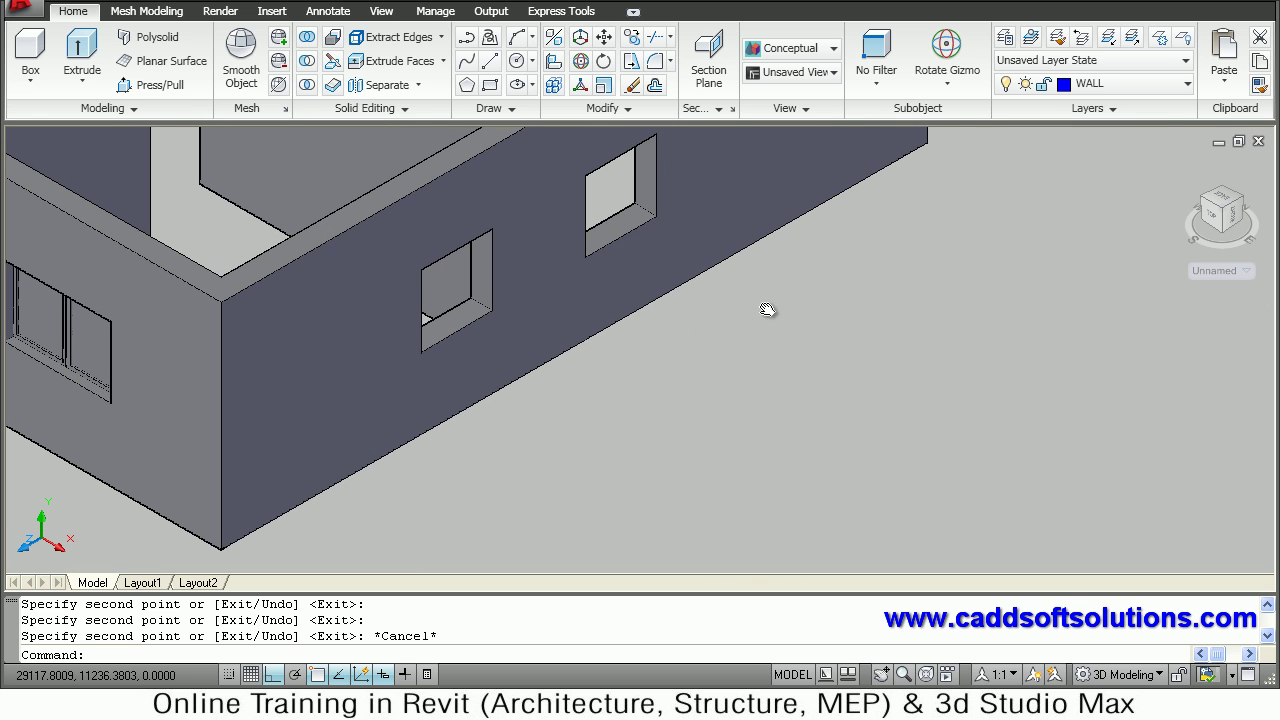
pyautogui.keyDown('shift'); pyautogui.moveTo(713, 348); pyautogui.dragTo(621, 296, button='middle'); pyautogui.keyUp('shift')
pyautogui.scroll(4, 519, 263)
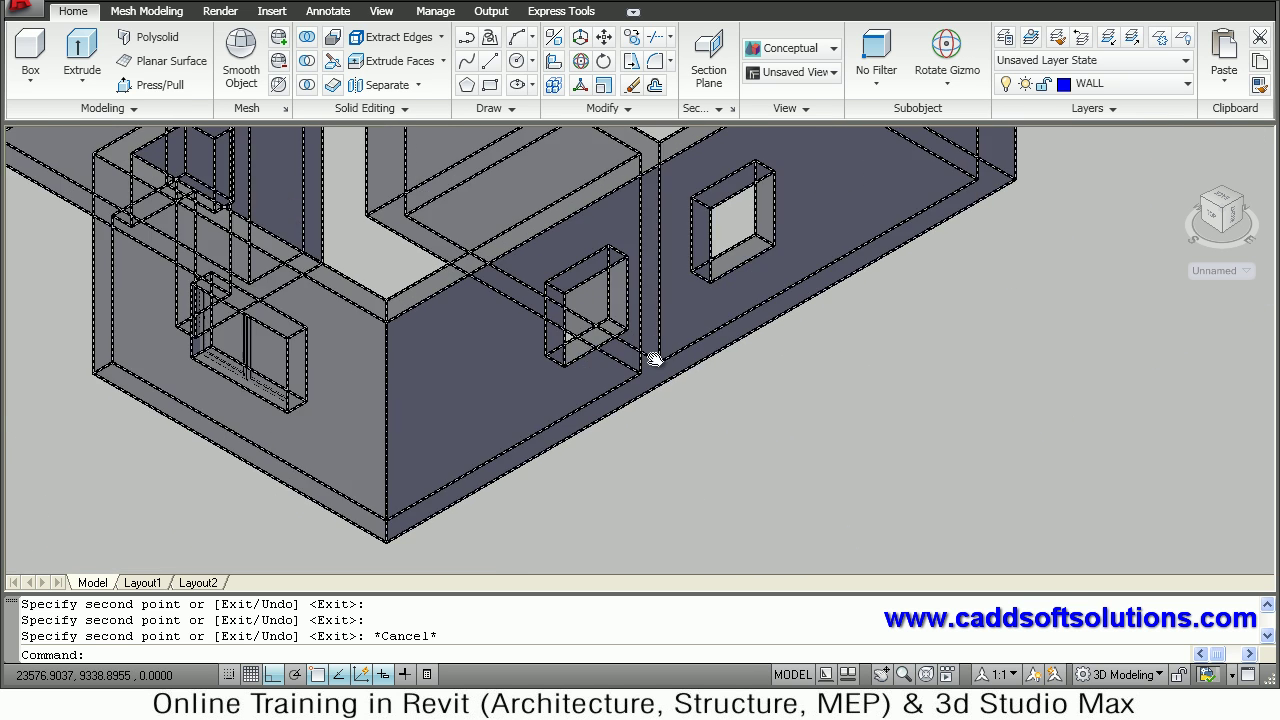
pyautogui.moveTo(746, 346); pyautogui.dragTo(609, 283, button='middle')
pyautogui.scroll(-3, 609, 283)
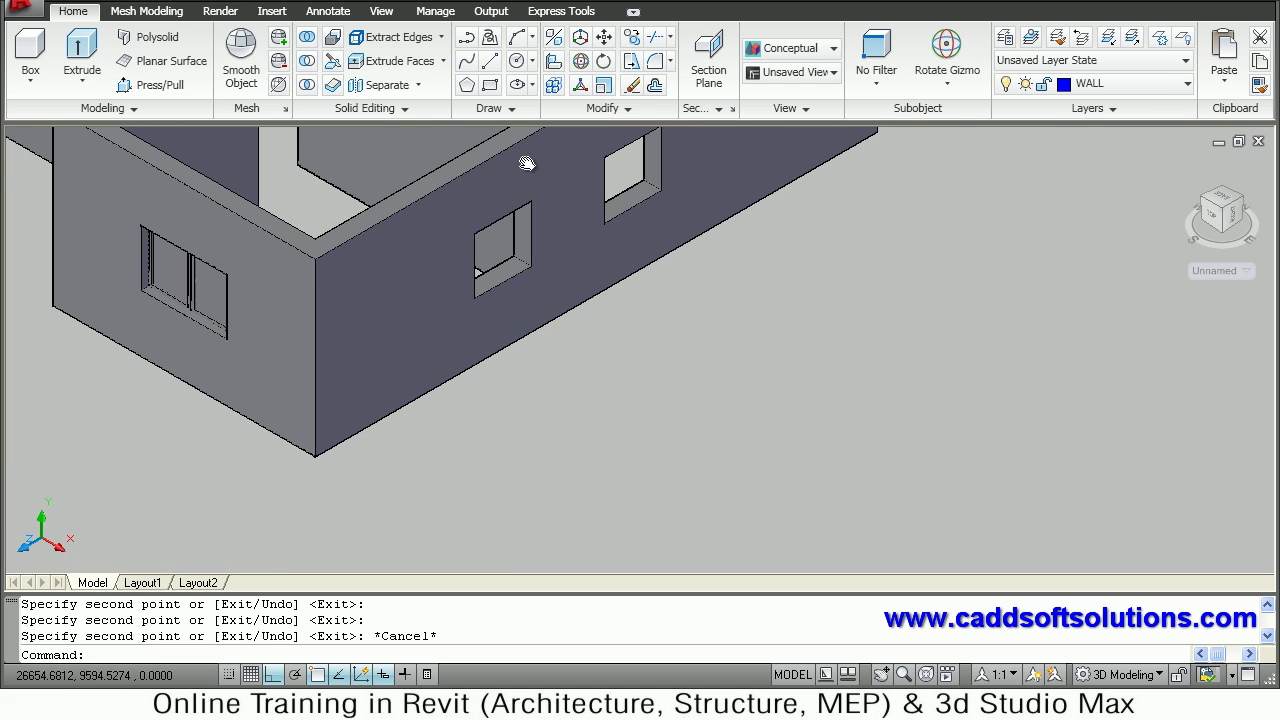
# - Set the UCS to the preset Right orientation for drawing parallel to the side wall
pyautogui.hotkey('ctrl', 'a')
pyautogui.click(381, 12)
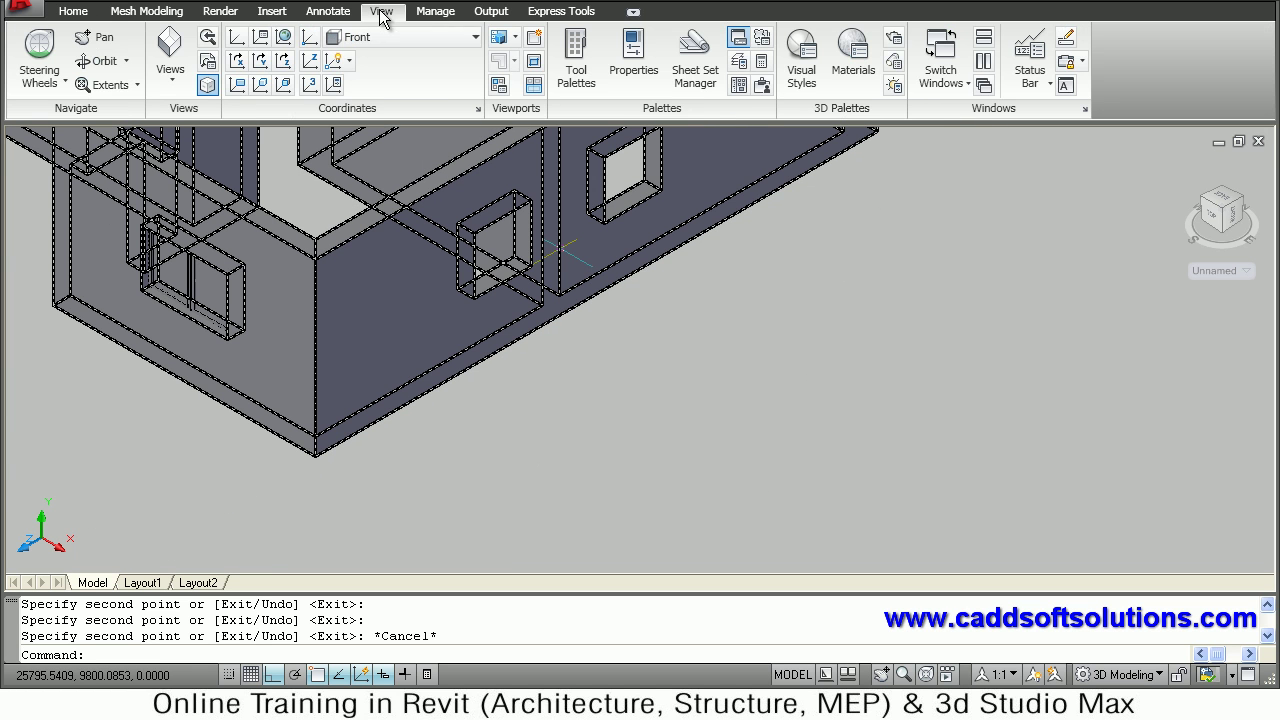
pyautogui.click(388, 40)
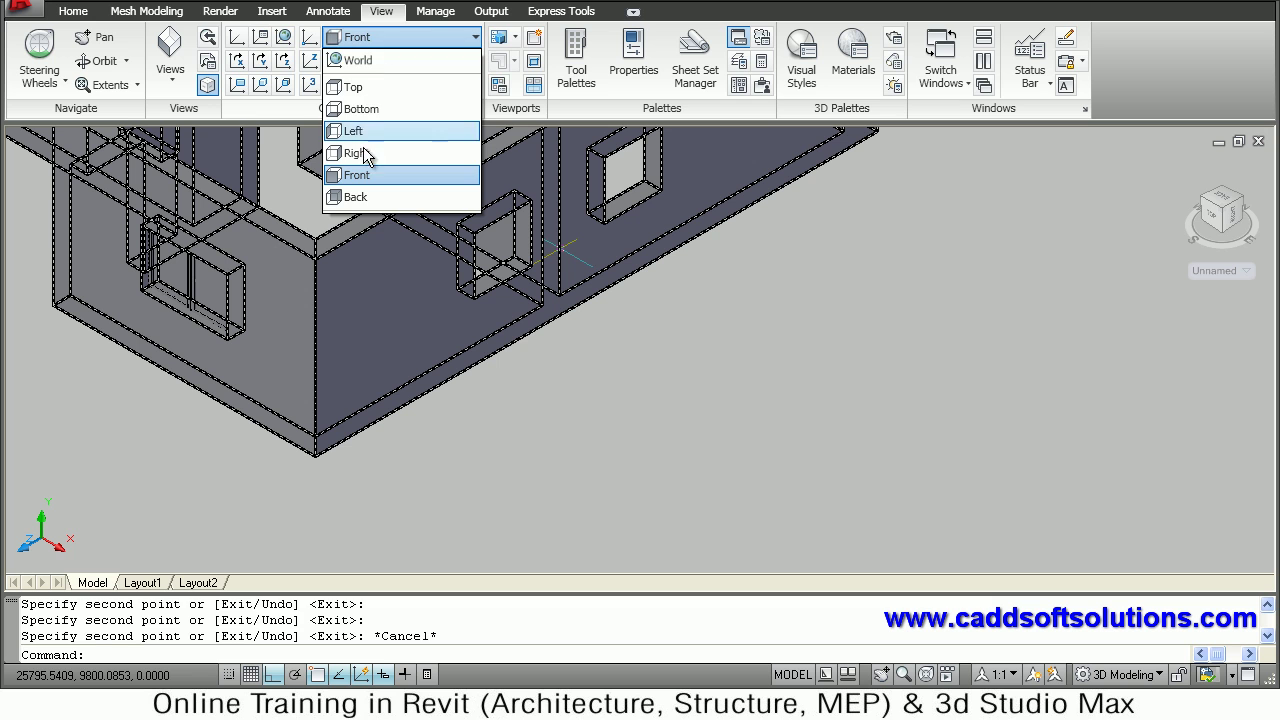
pyautogui.click(358, 155)
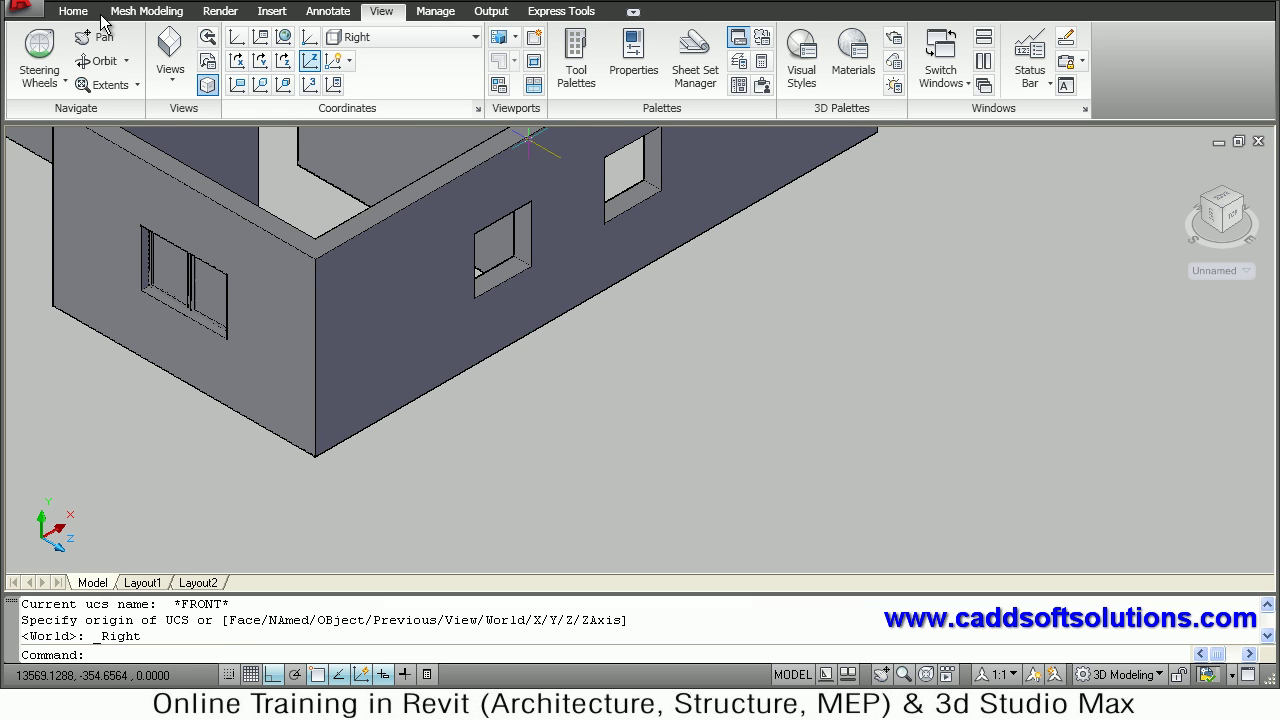
# - Draw a 1000 by 1000 rectangle in the empty space beside the side wall
pyautogui.hotkey('ctrl', 'a')
pyautogui.click(72, 12)
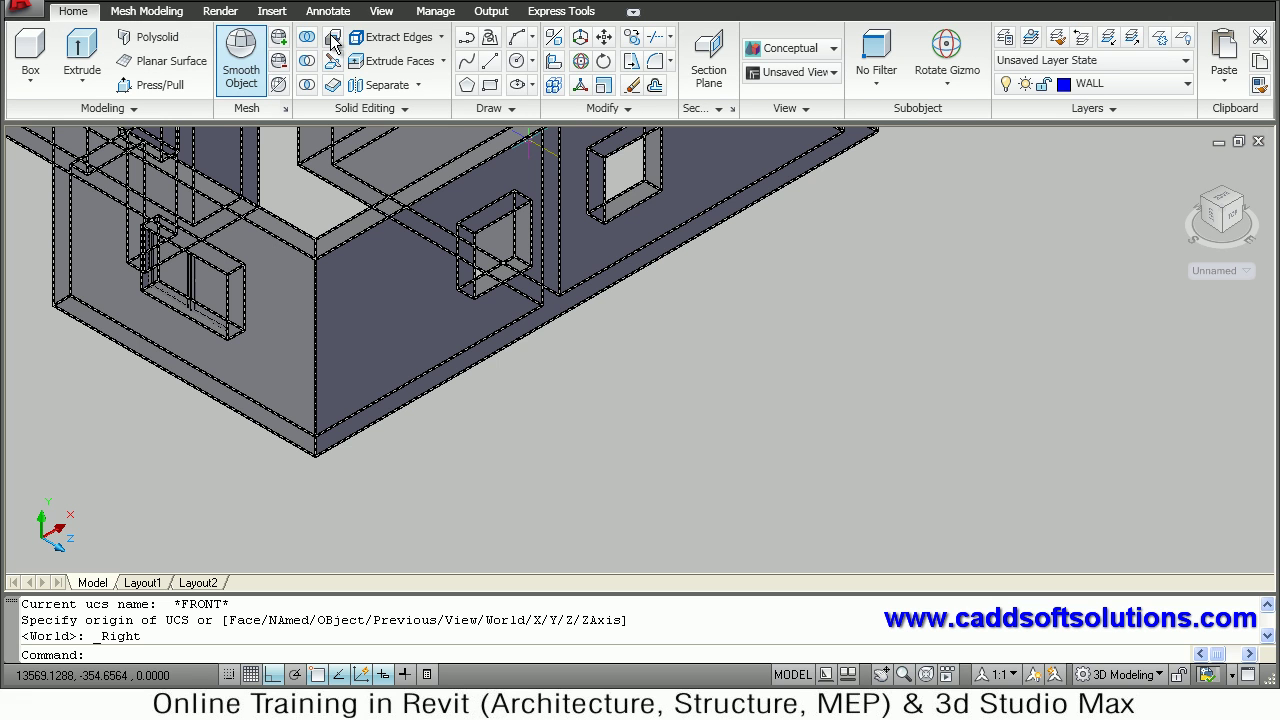
pyautogui.click(488, 86)
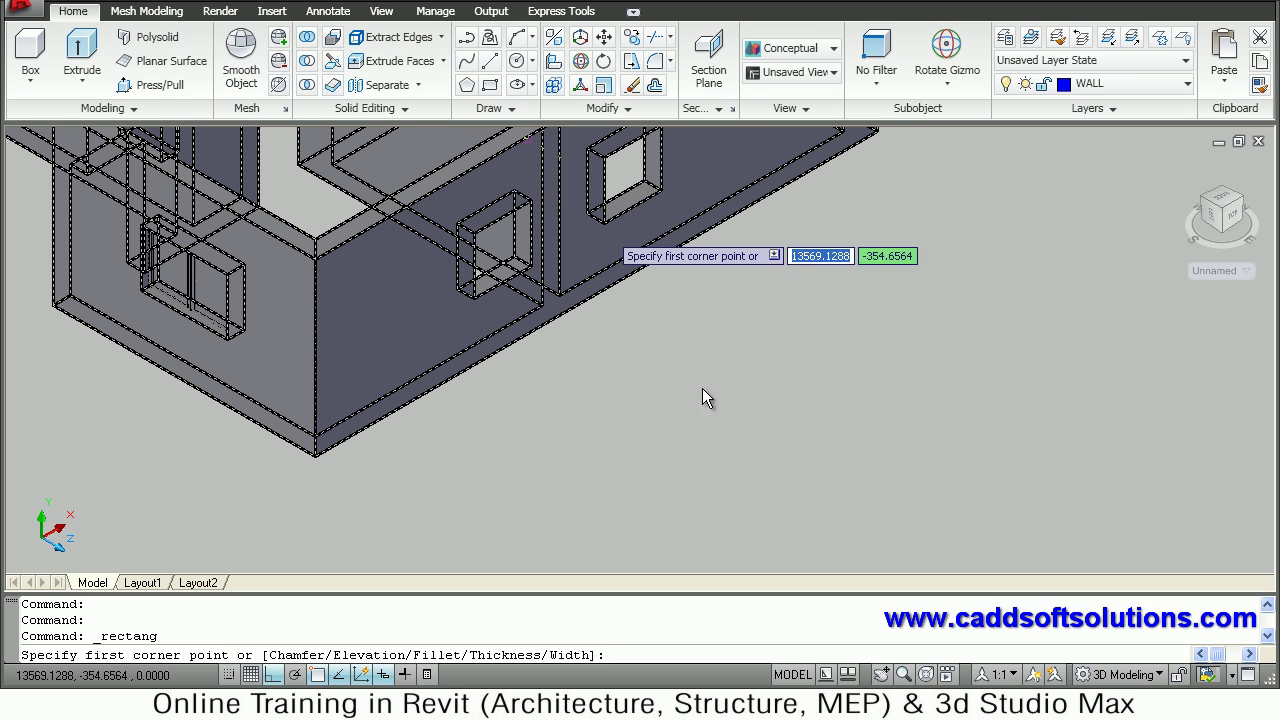
pyautogui.click(765, 466)
pyautogui.rightClick(814, 416)
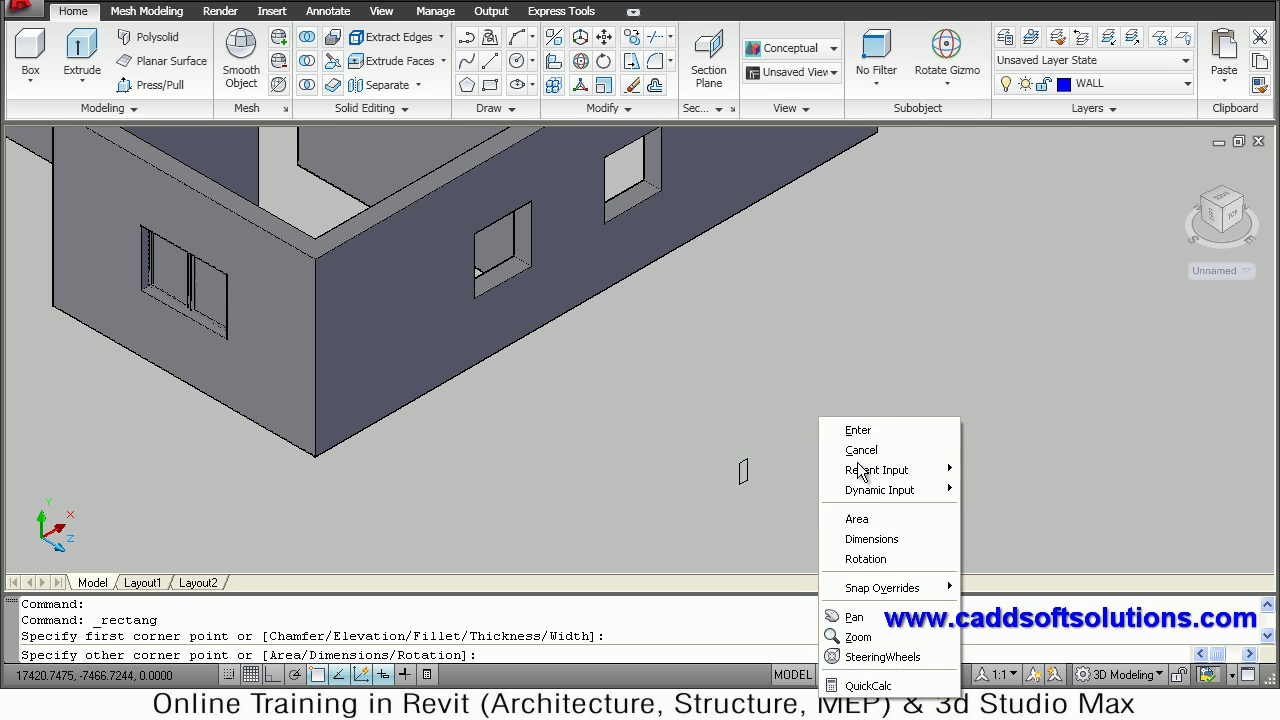
pyautogui.click(862, 539)
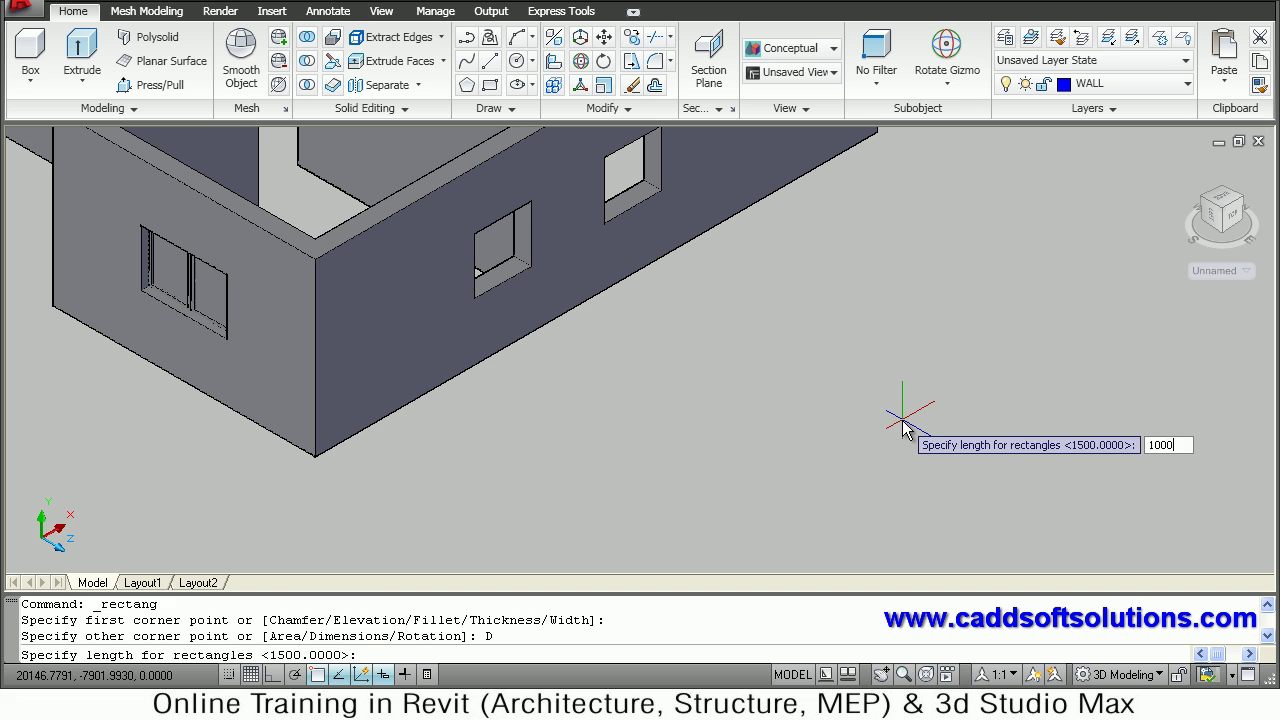
pyautogui.press('Return')
pyautogui.press('Return')
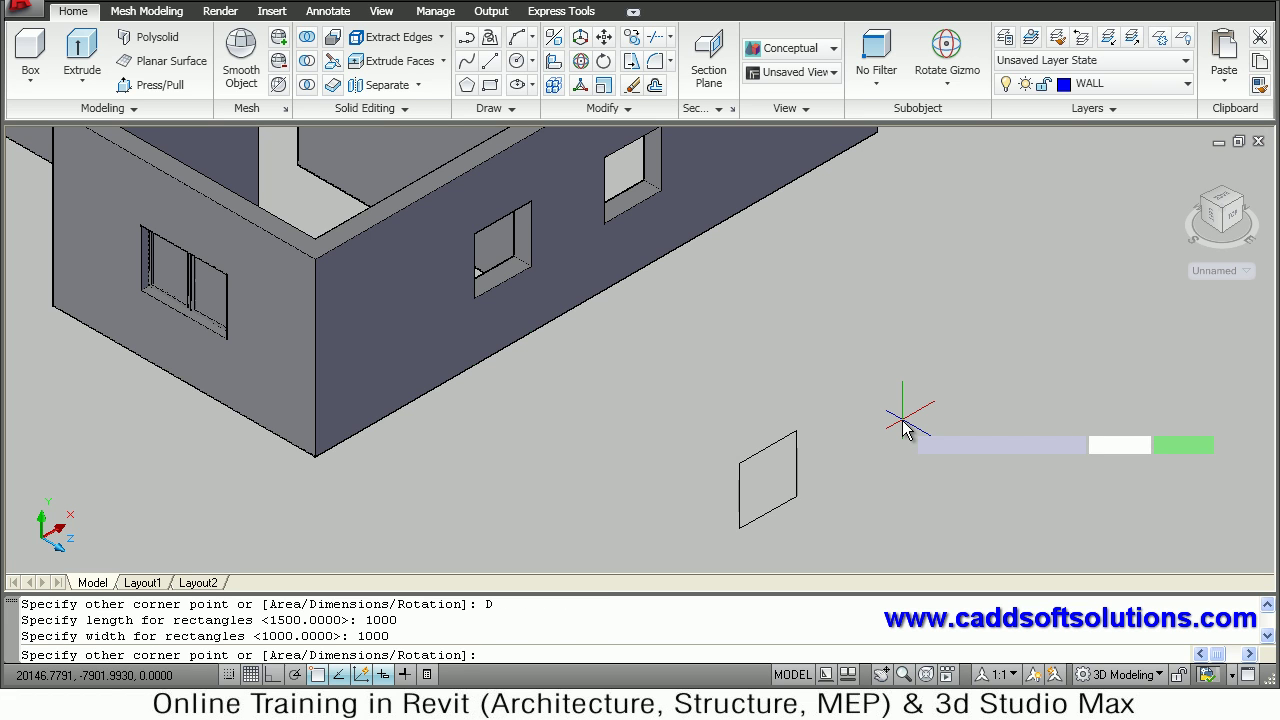
pyautogui.click(902, 428)
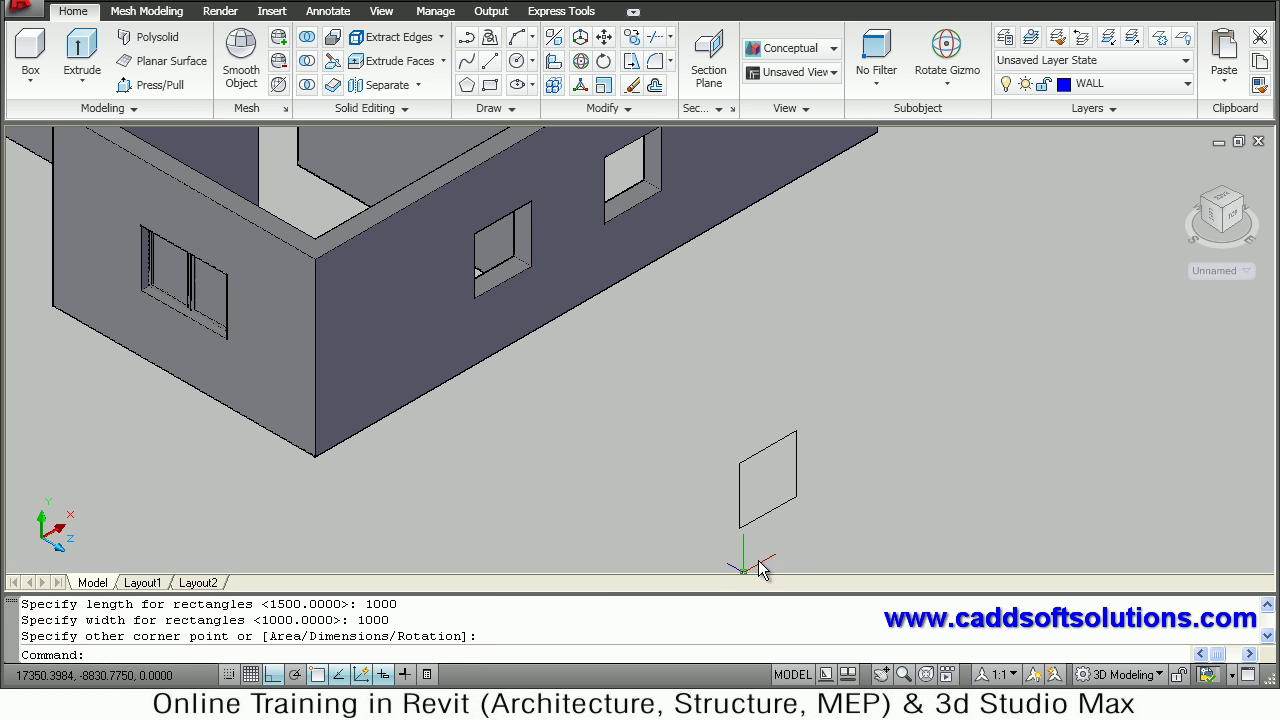
# - Offset the square window outline 50 inward to form the frame
pyautogui.scroll(3, 788, 525)
pyautogui.moveTo(808, 493); pyautogui.dragTo(772, 440, button='middle')
pyautogui.write('o')
pyautogui.press('Return')
pyautogui.write('5')
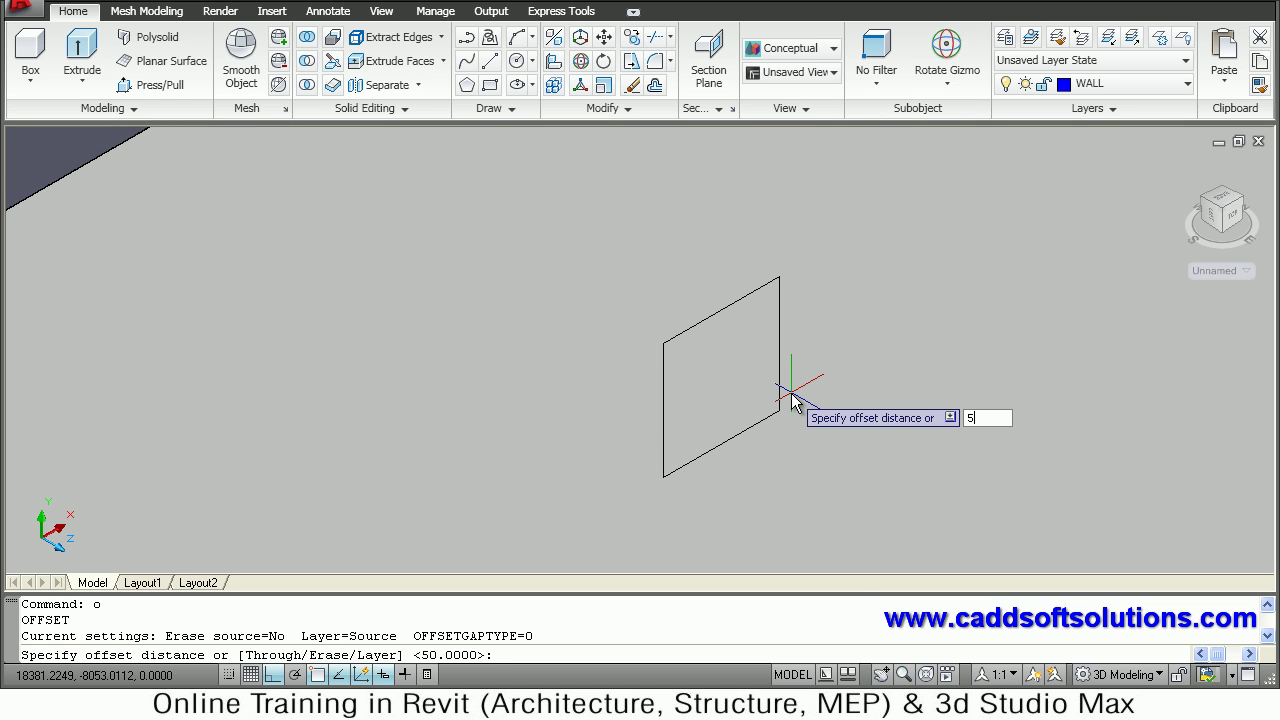
pyautogui.write('0')
pyautogui.press('Return')
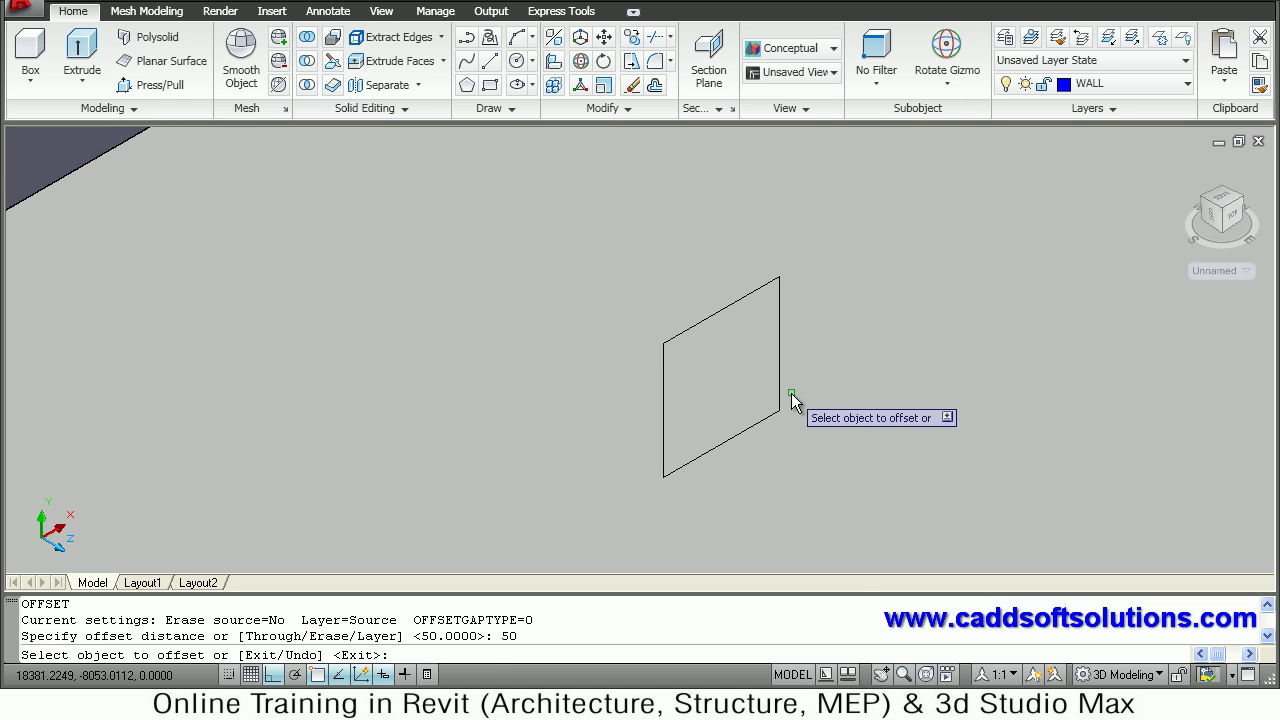
pyautogui.click(686, 340)
pyautogui.click(705, 383)
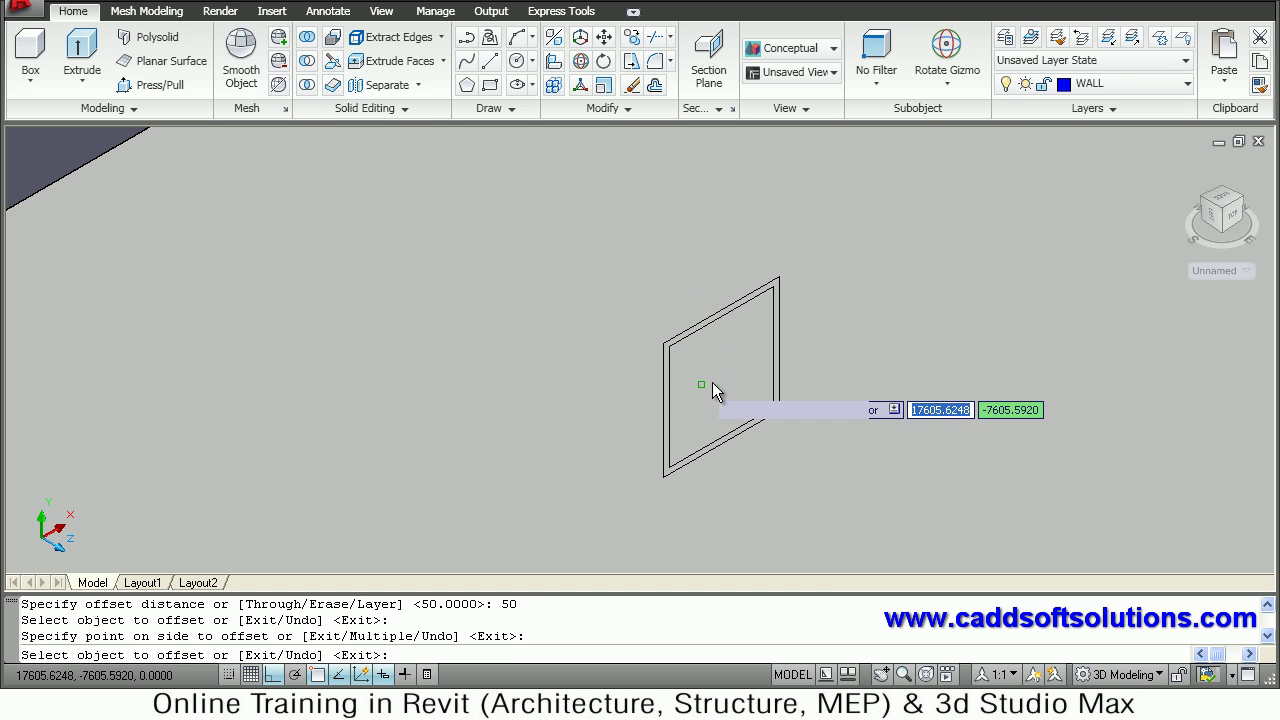
pyautogui.press('Return')
# - Draw a vertical centre line from the midpoint of the inner frame's top edge down to its bottom edge
pyautogui.scroll(2, 764, 365)
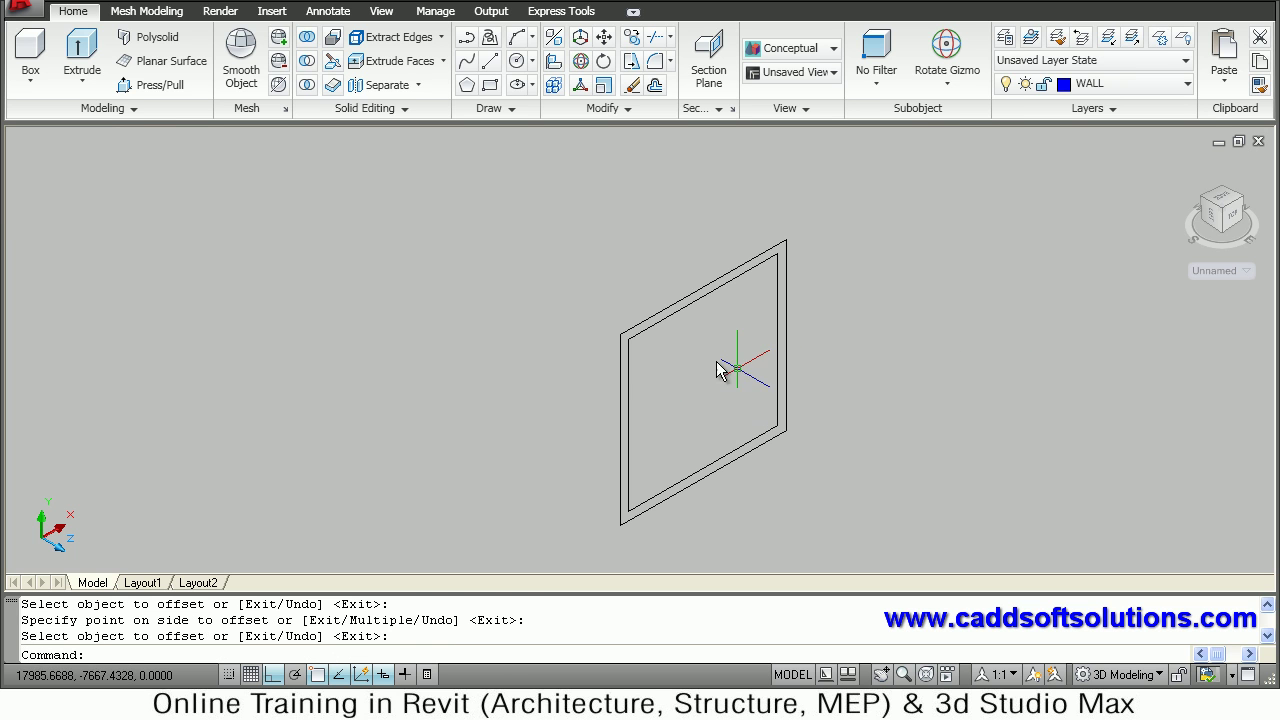
pyautogui.write('l')
pyautogui.press('Return')
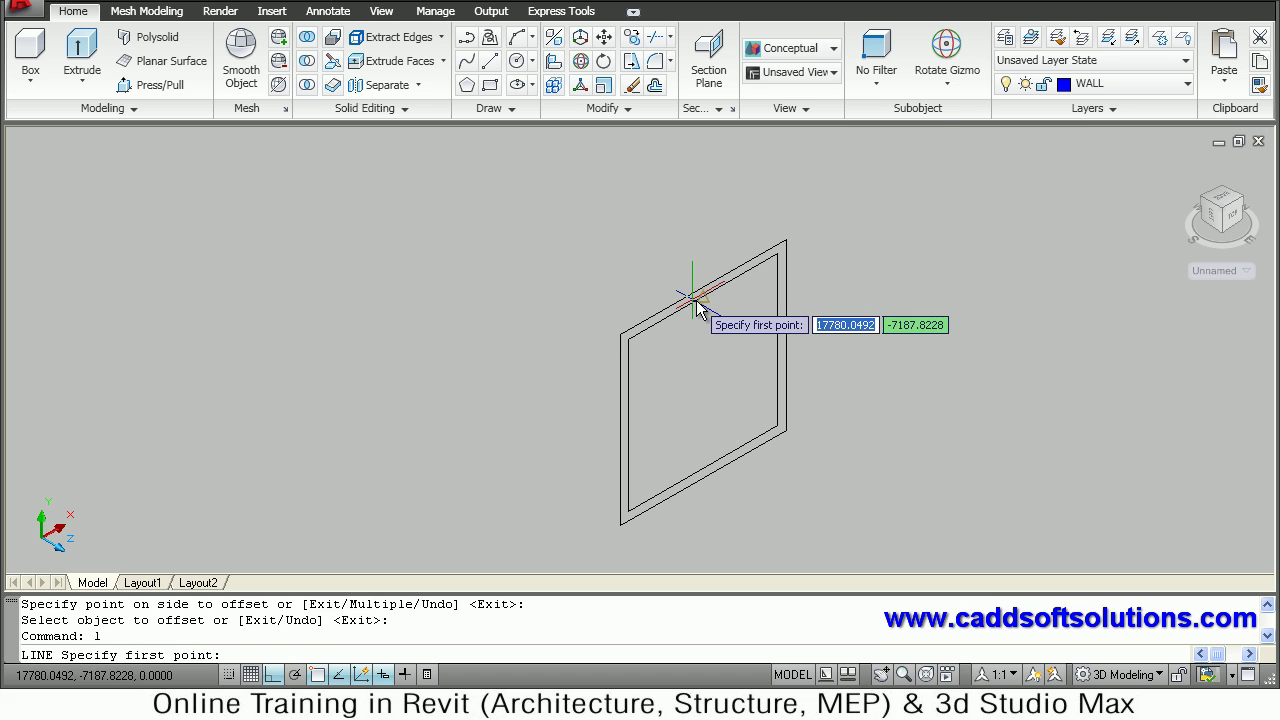
pyautogui.click(698, 301)
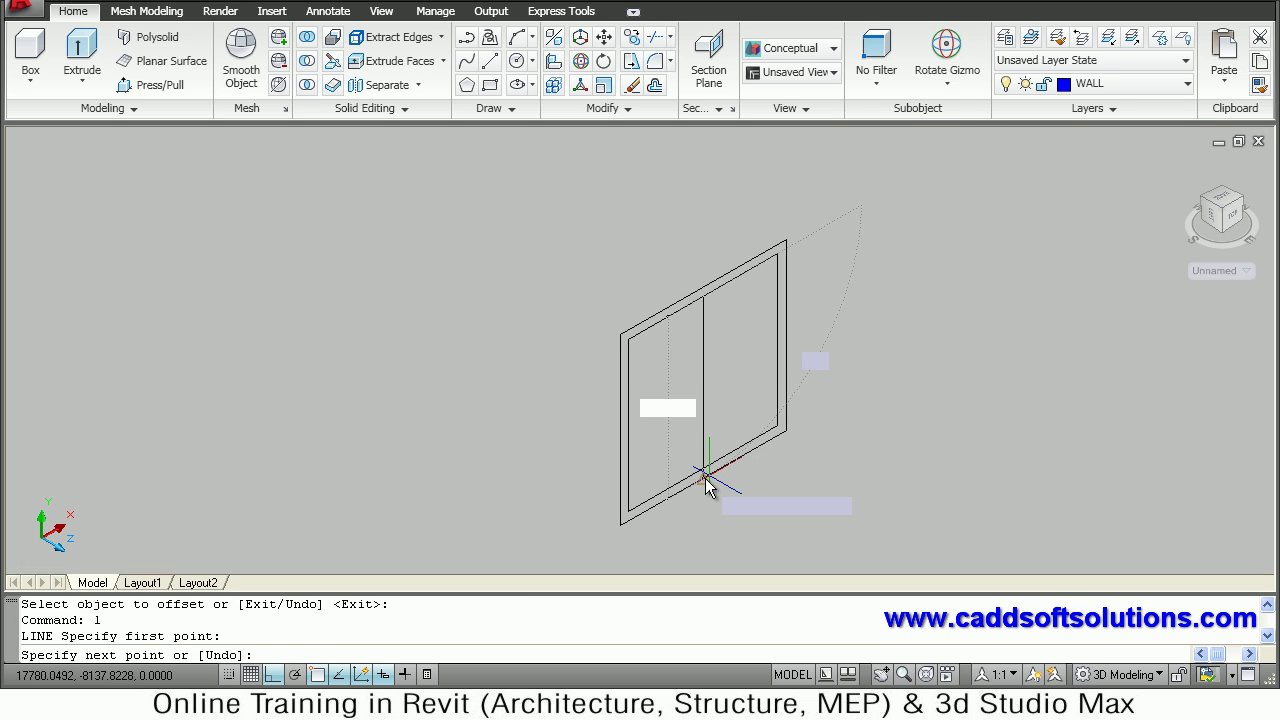
pyautogui.scroll(1, 688, 478)
pyautogui.scroll(1, 688, 478)
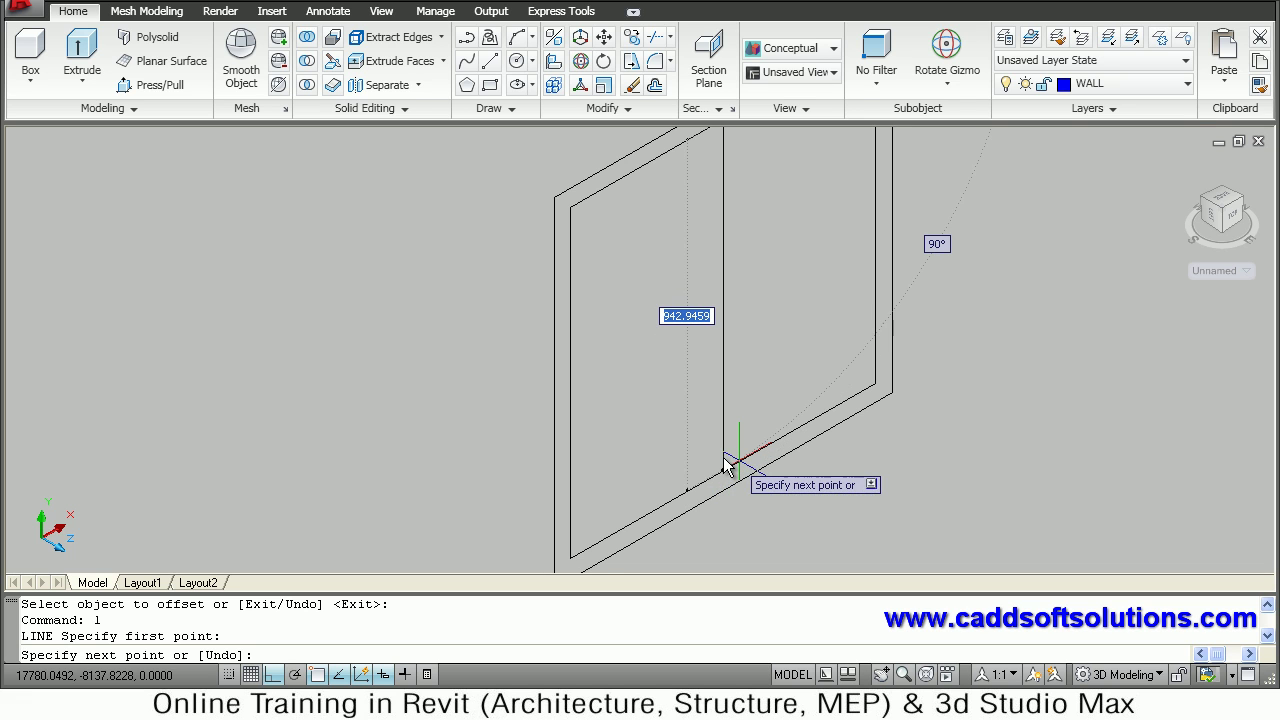
pyautogui.click(718, 430)
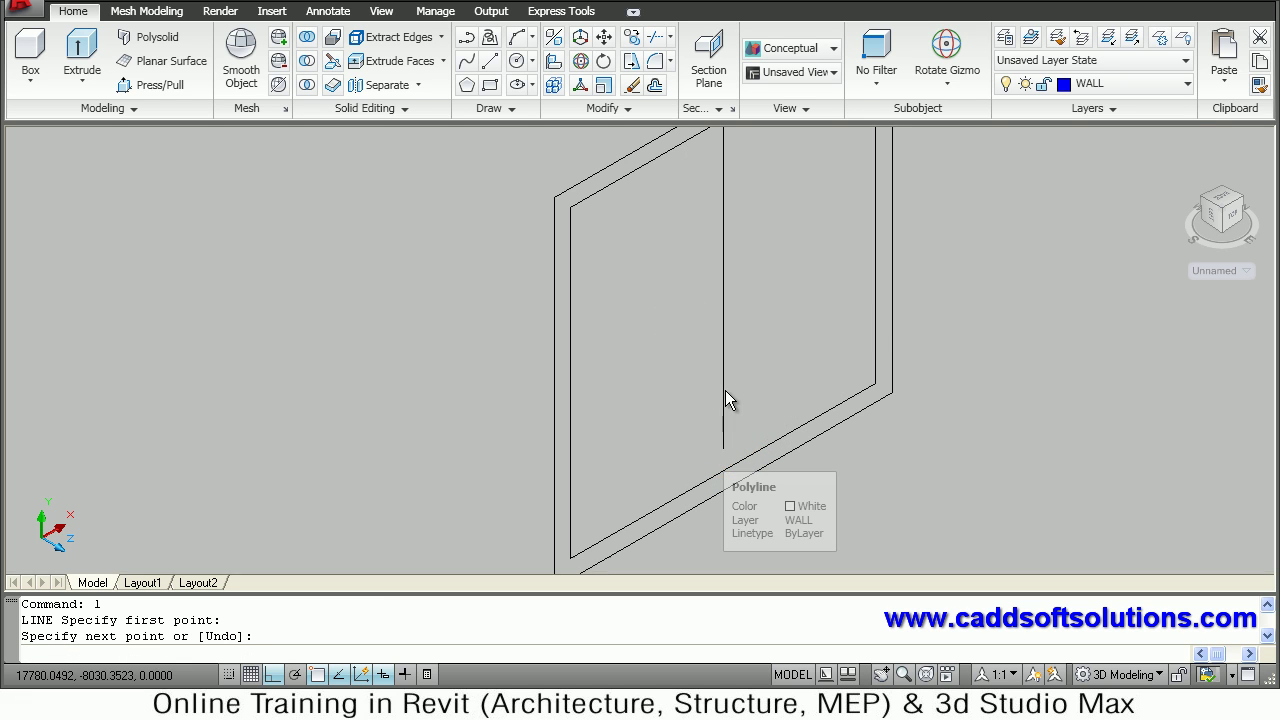
pyautogui.click(722, 482)
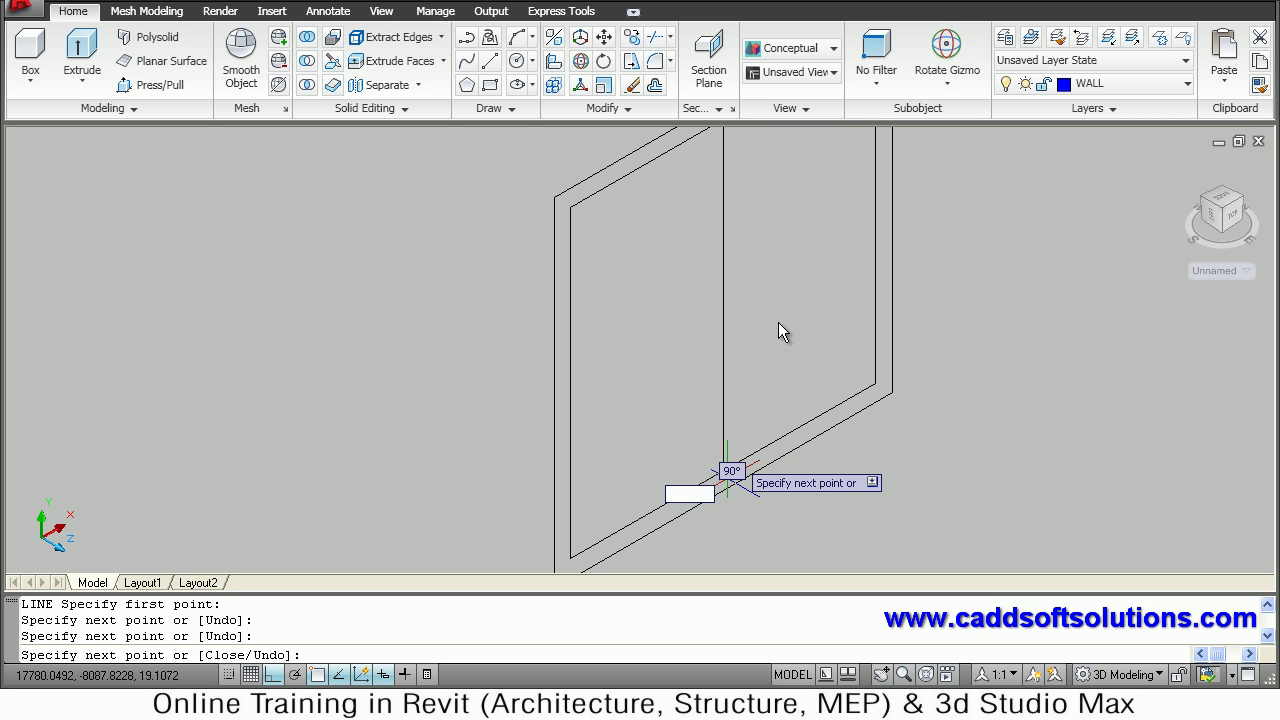
pyautogui.press('Return')
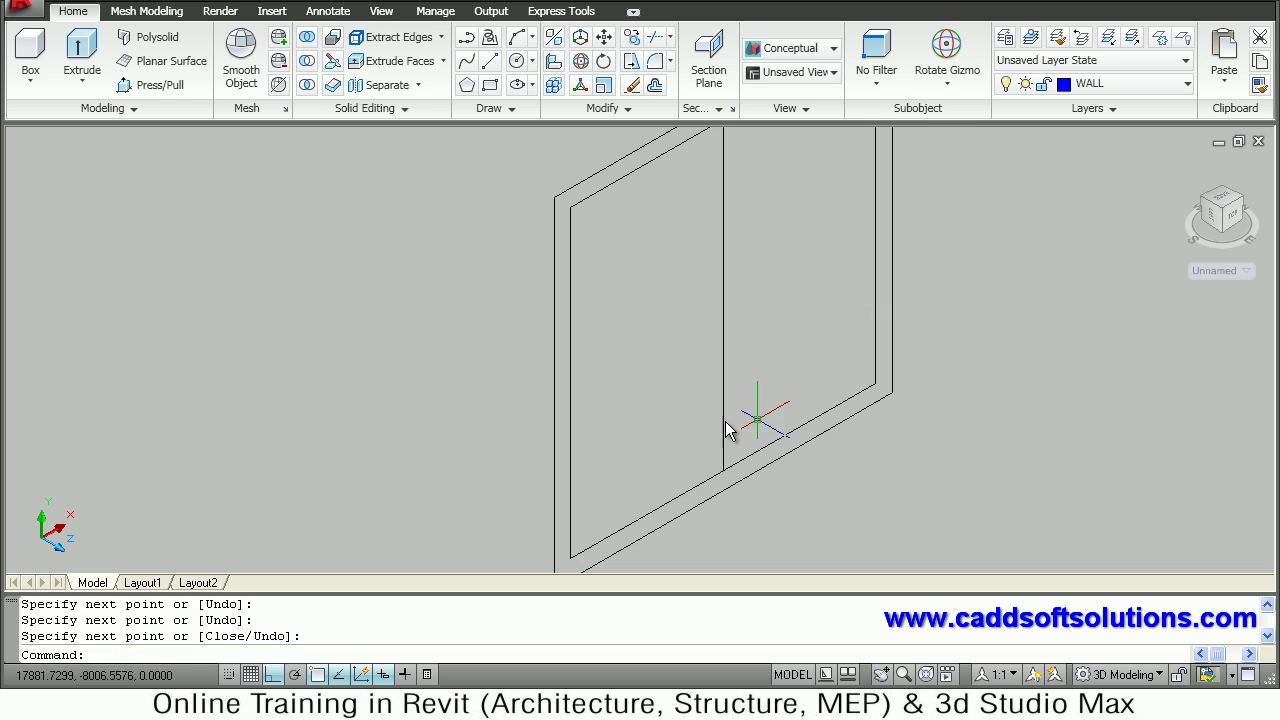
# - Set the Offset distance to 25 and try it on the vertical centre line
pyautogui.write('o')
pyautogui.press('Return')
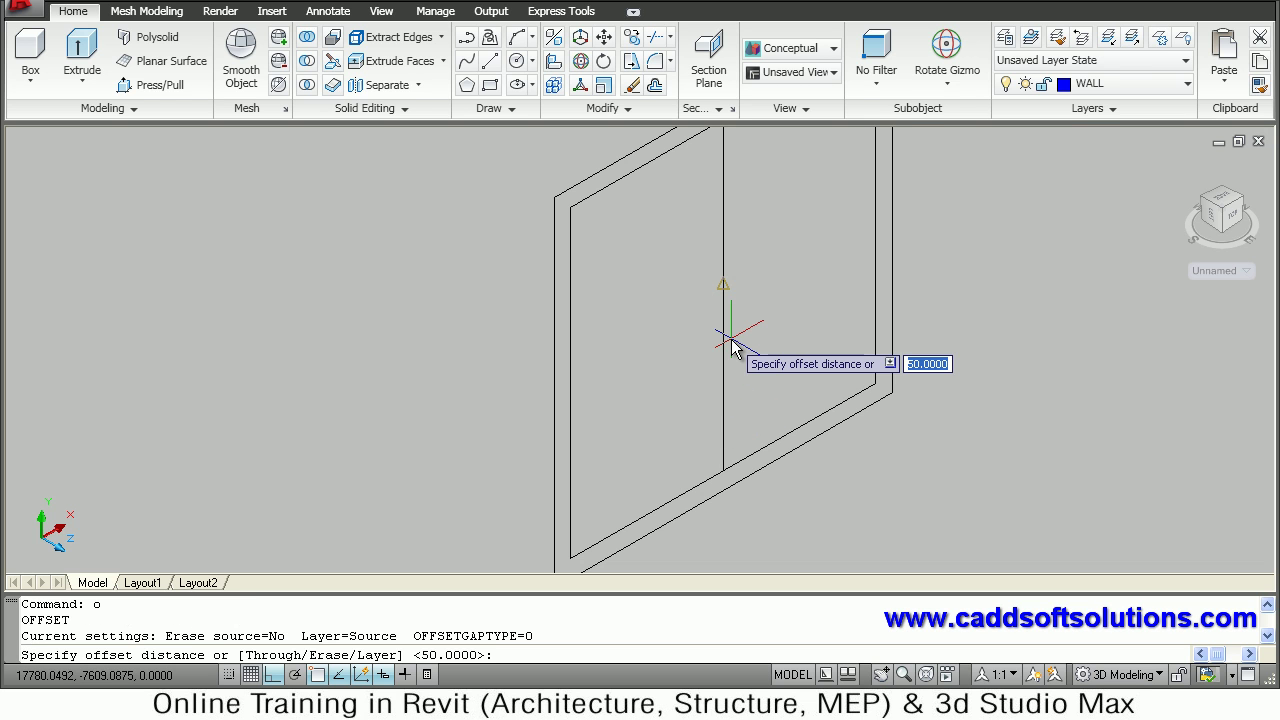
pyautogui.write('25')
pyautogui.press('Return')
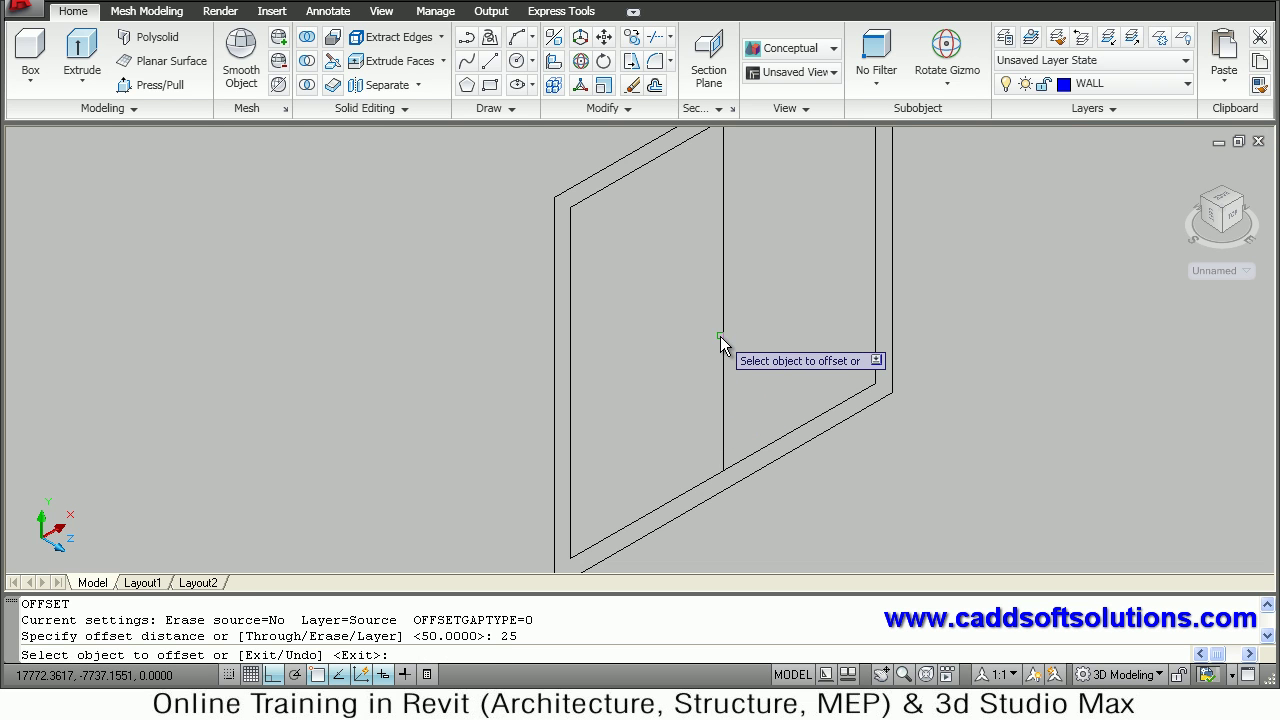
pyautogui.click(723, 338)
pyautogui.press('Escape')
pyautogui.press('Escape')
pyautogui.write('e')
pyautogui.press('Return')
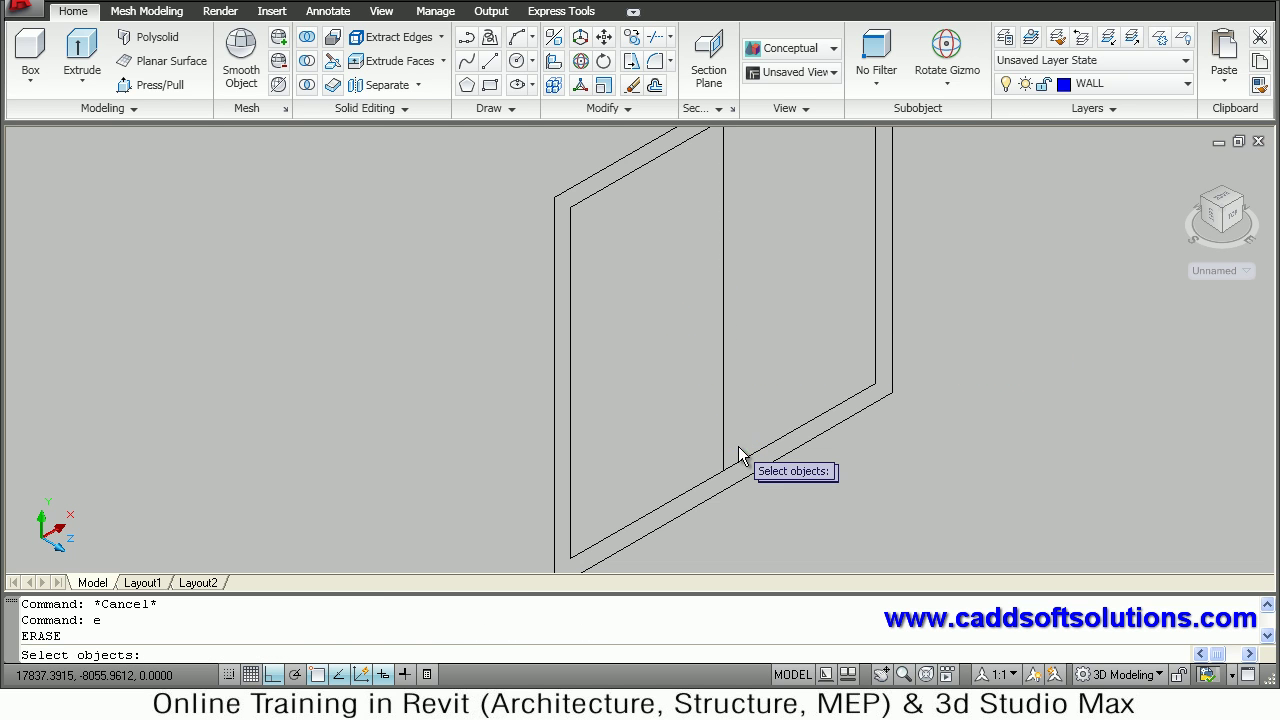
pyautogui.press('Escape')
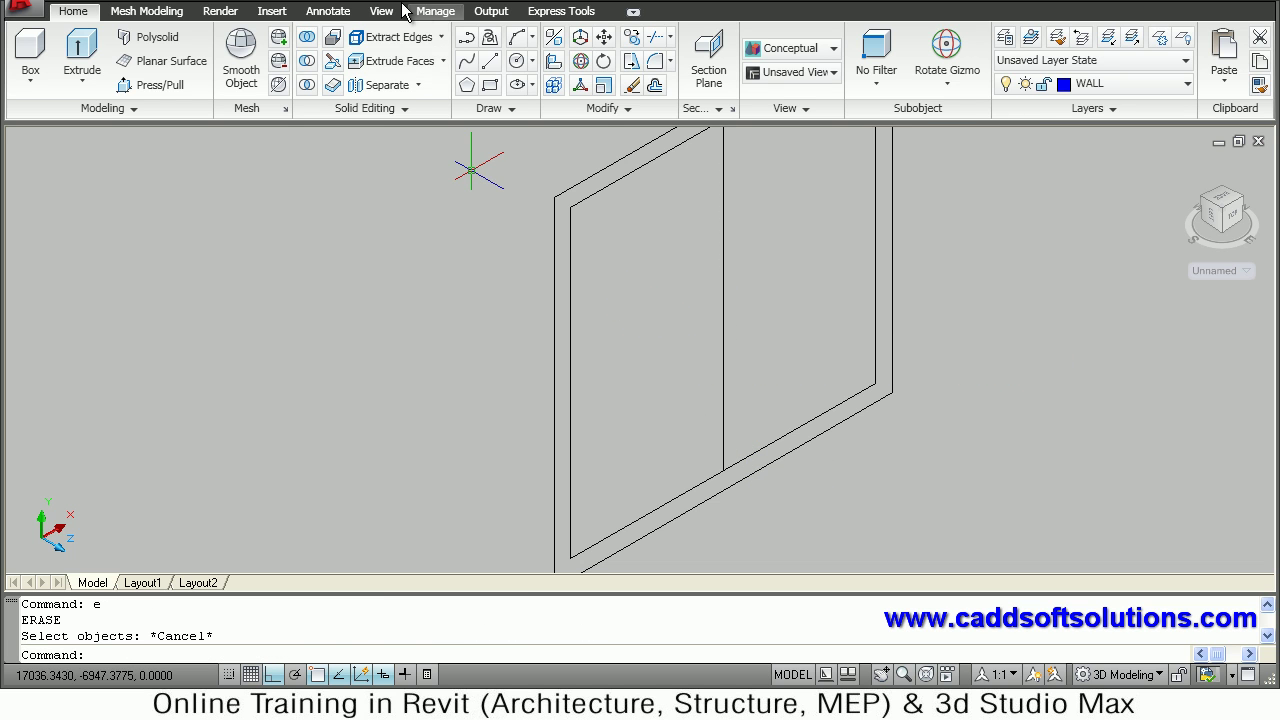
# - Join the long and short segments of the vertical centre line into a single line
pyautogui.click(636, 106)
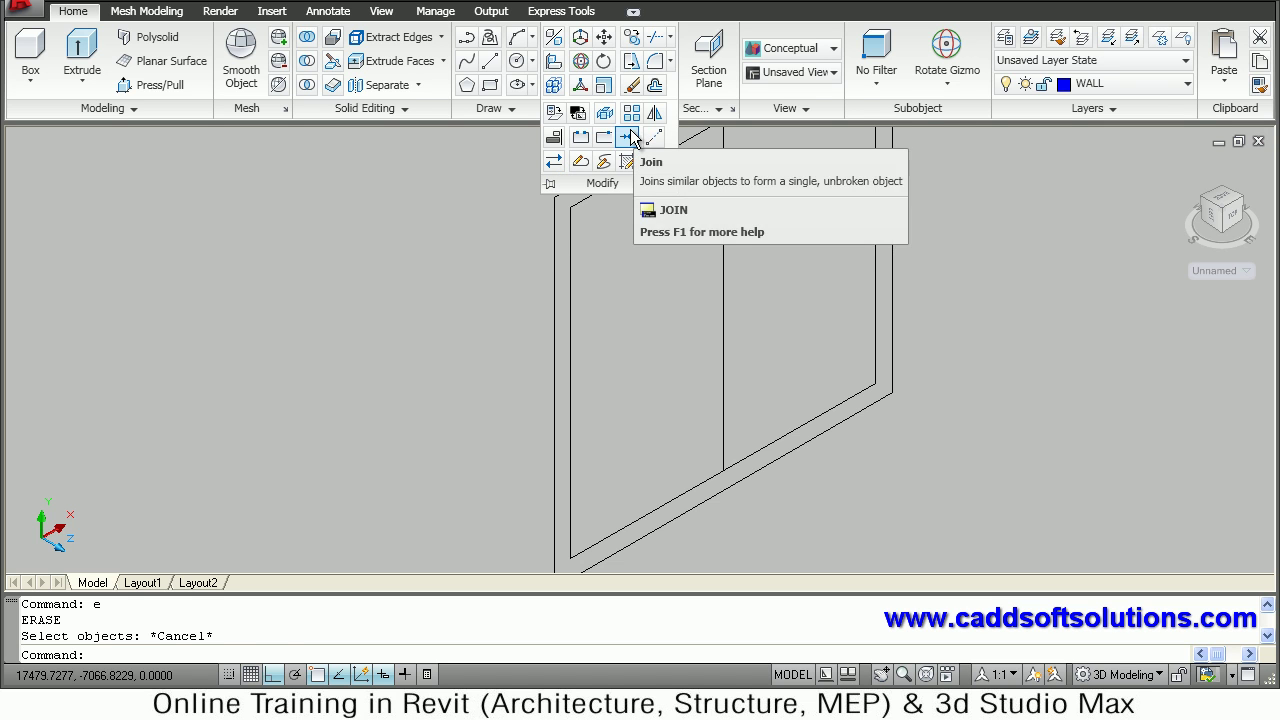
pyautogui.click(722, 315)
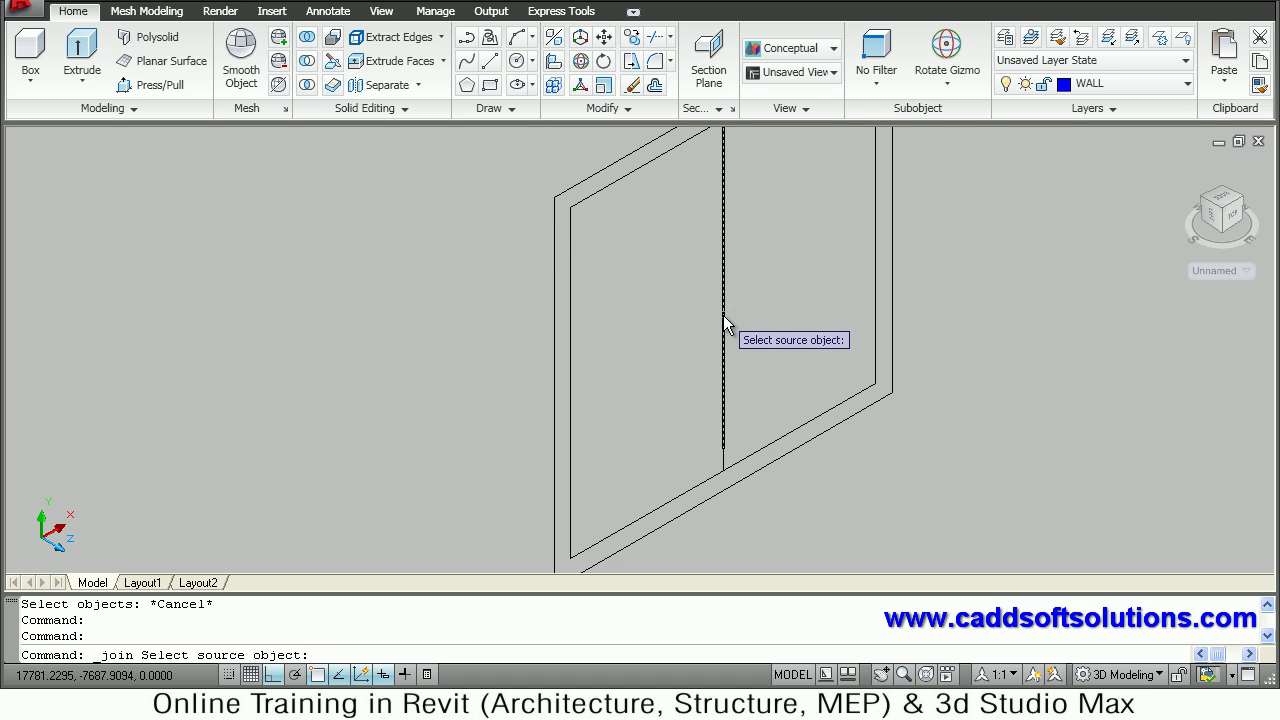
pyautogui.click(752, 443)
pyautogui.press('Return')
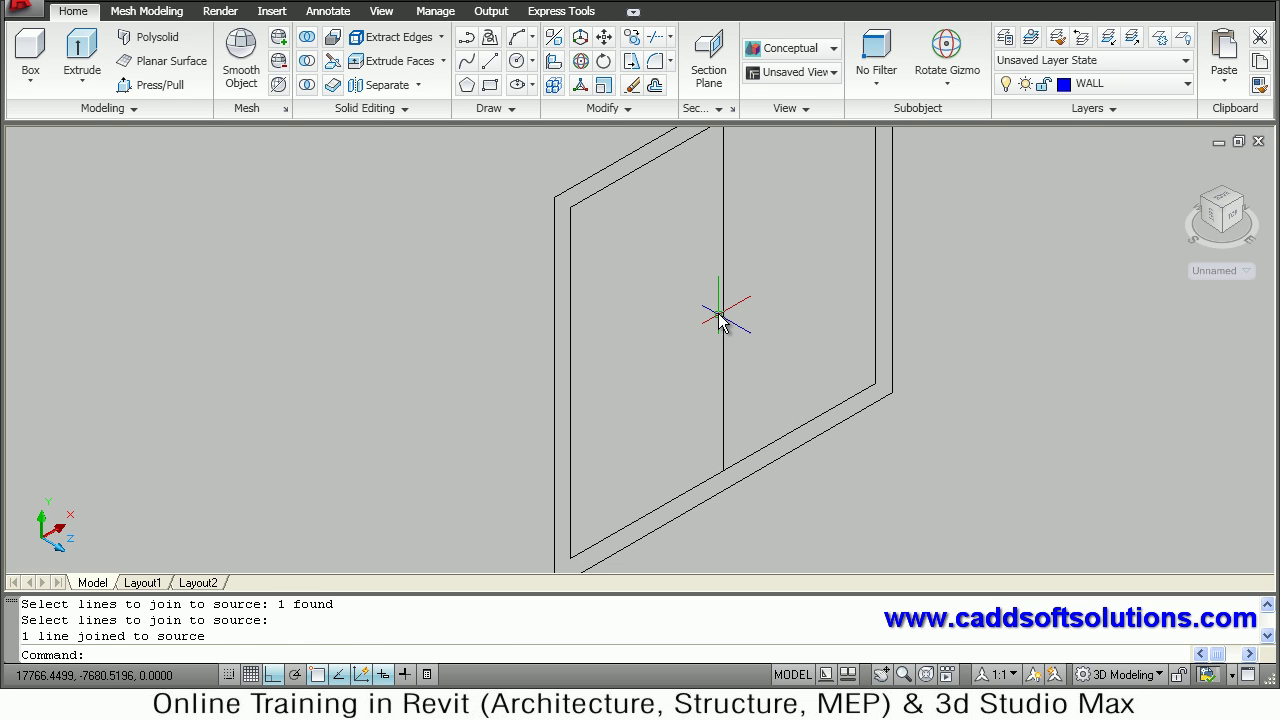
# - Offset the joined centre line by 25 to both sides to outline the mullion
pyautogui.write('o')
pyautogui.press('Return')
pyautogui.press('Return')
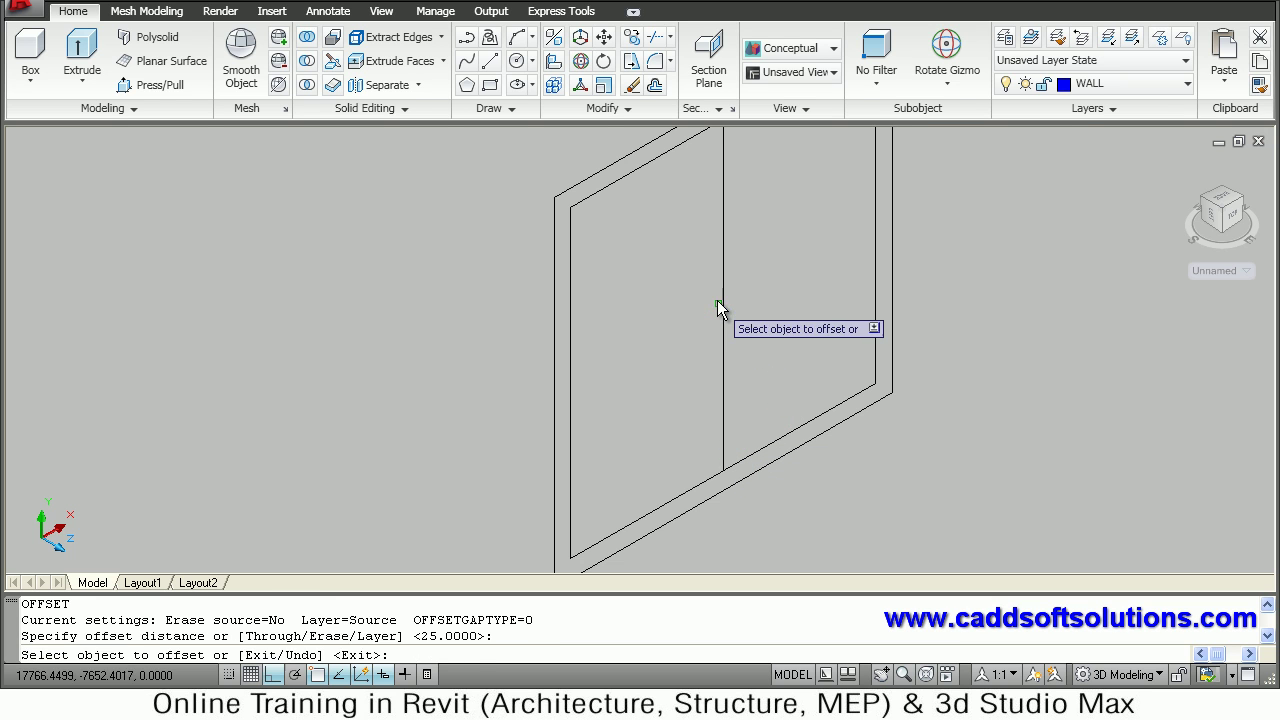
pyautogui.click(721, 303)
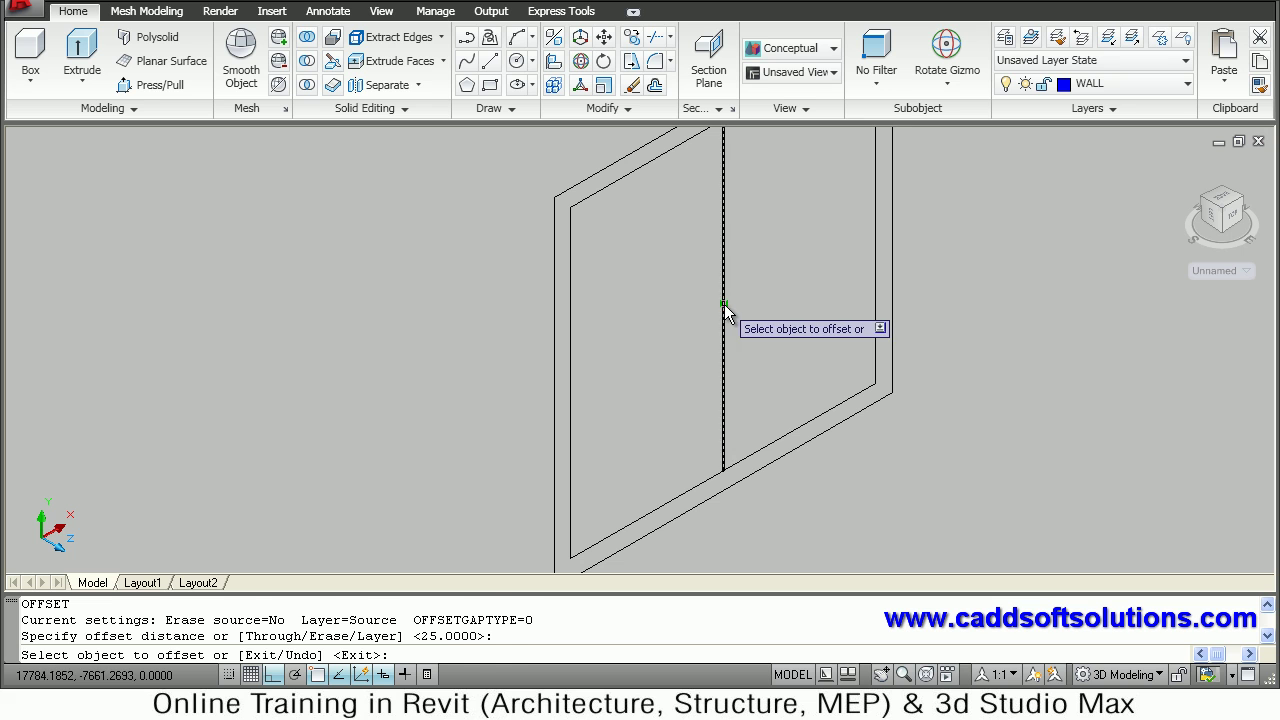
pyautogui.click(660, 342)
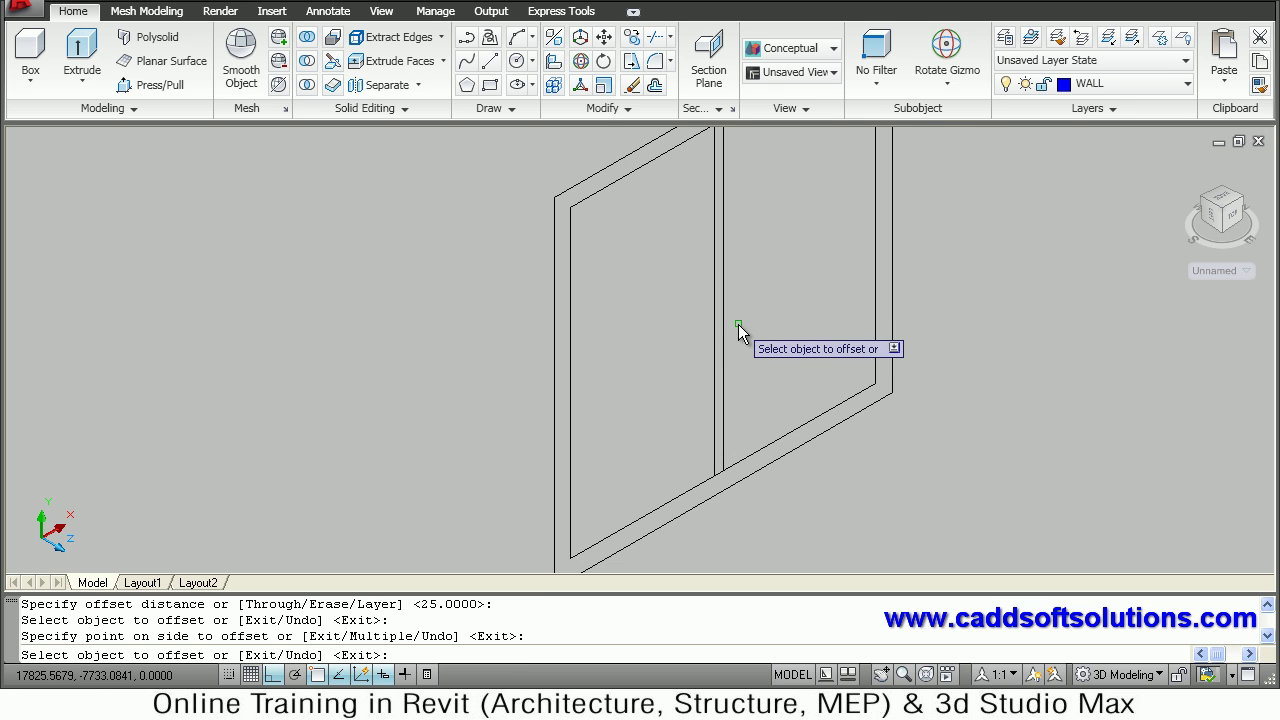
pyautogui.click(724, 325)
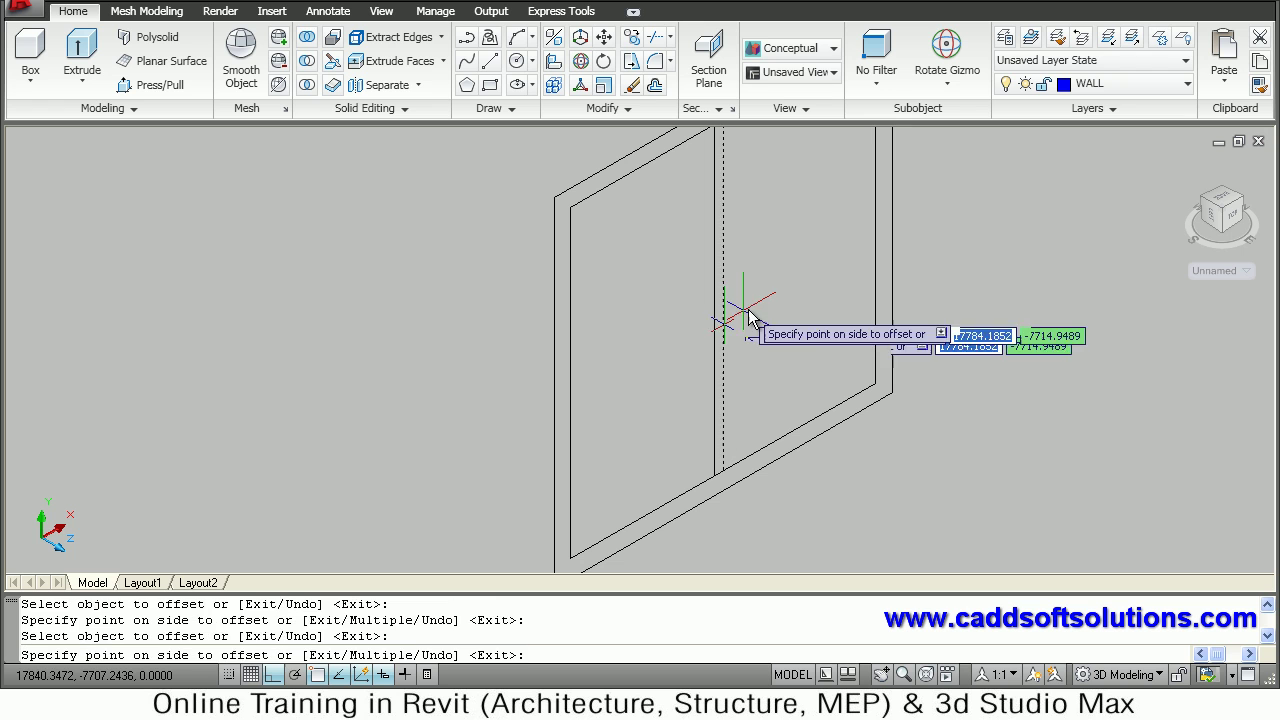
pyautogui.click(762, 312)
pyautogui.press('Return')
# - Trim the inner frame's bottom and top edges between the two outer mullion lines
pyautogui.scroll(-3, 743, 274)
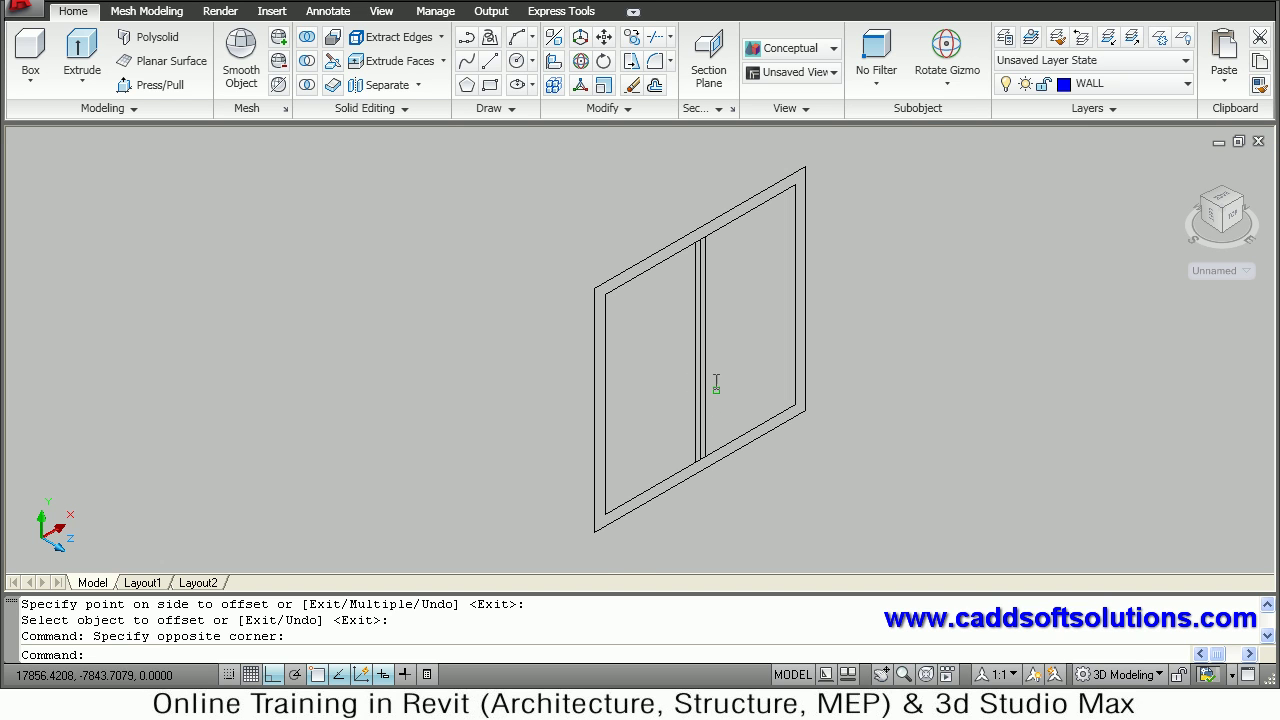
pyautogui.scroll(2, 705, 334)
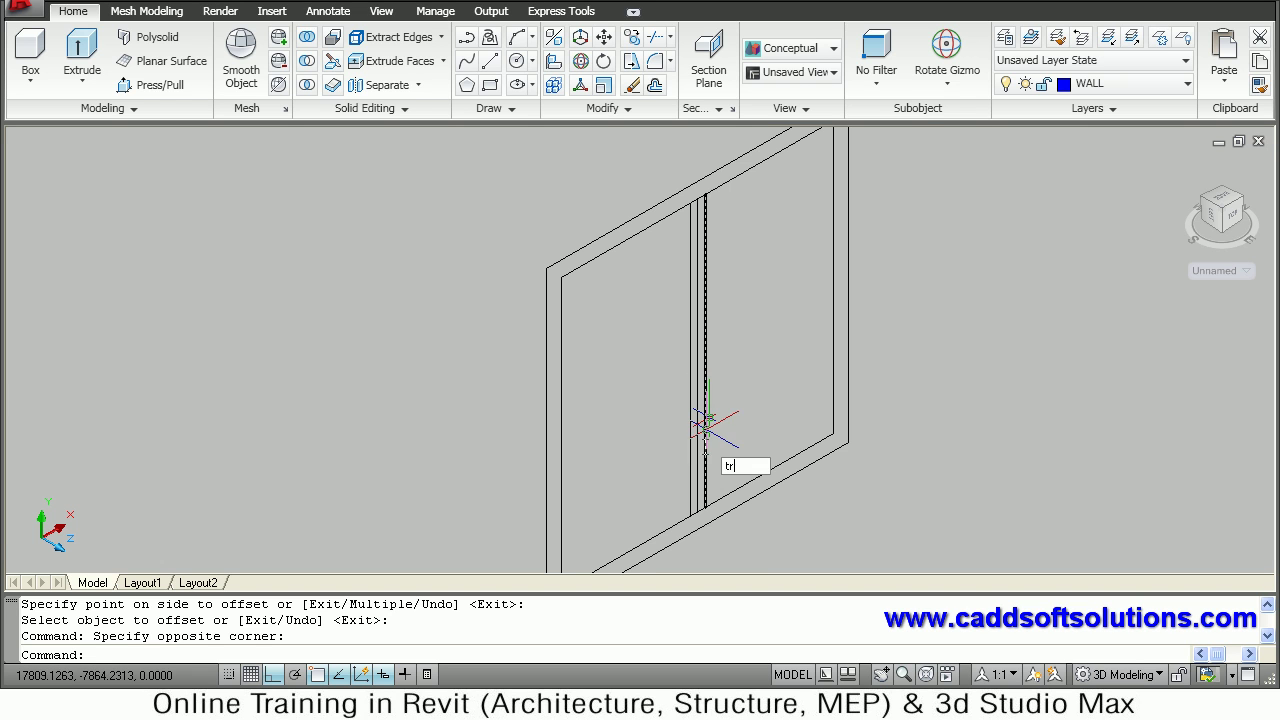
pyautogui.press('Return')
pyautogui.click(705, 417)
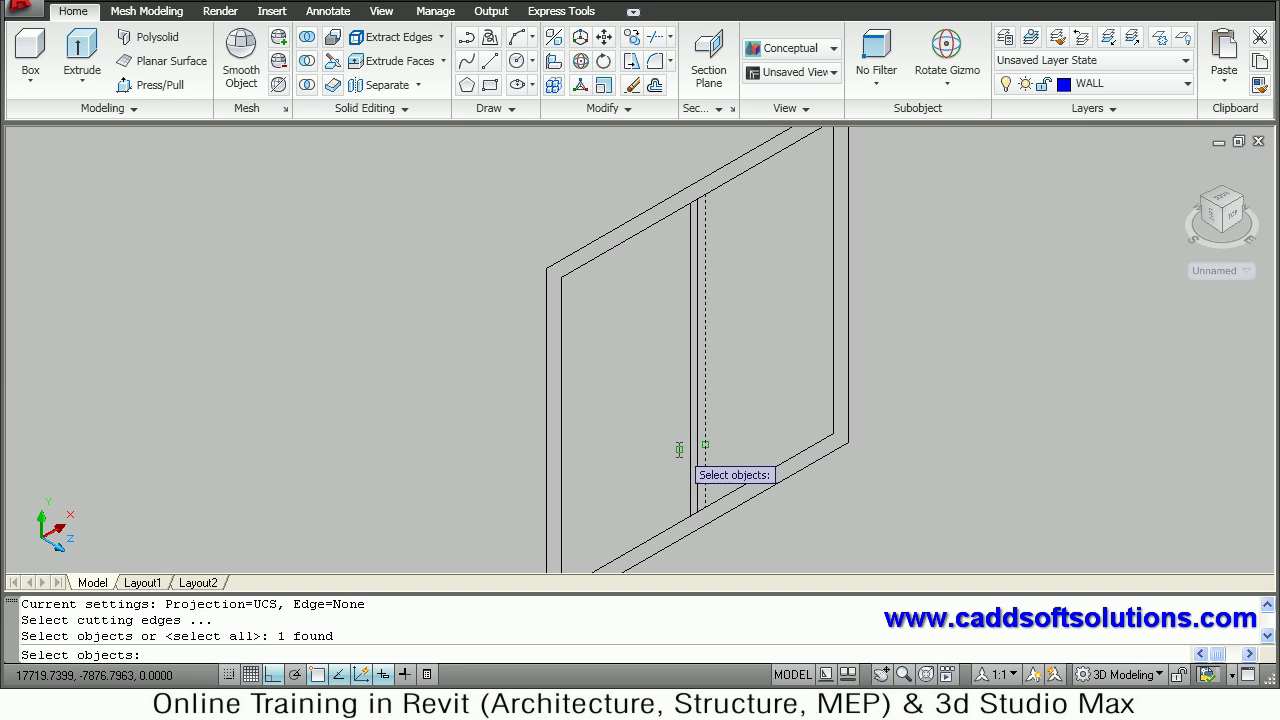
pyautogui.click(691, 450)
pyautogui.press('Return')
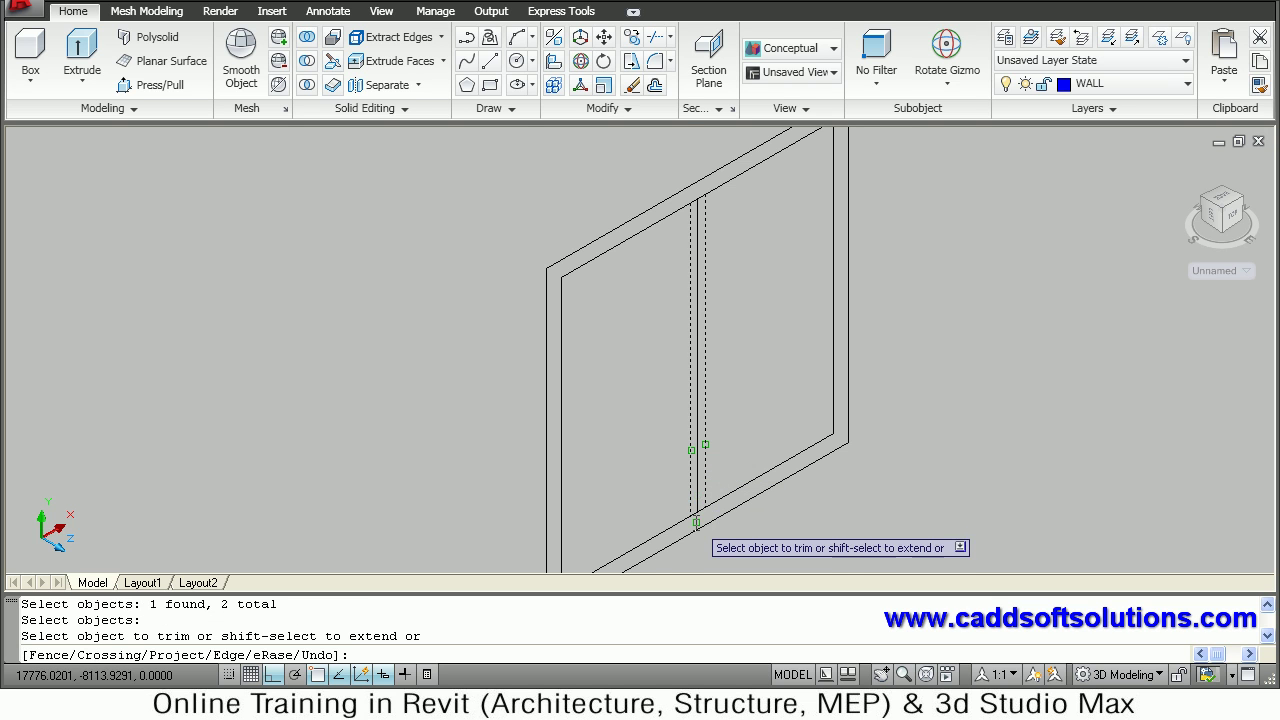
pyautogui.scroll(2, 698, 512)
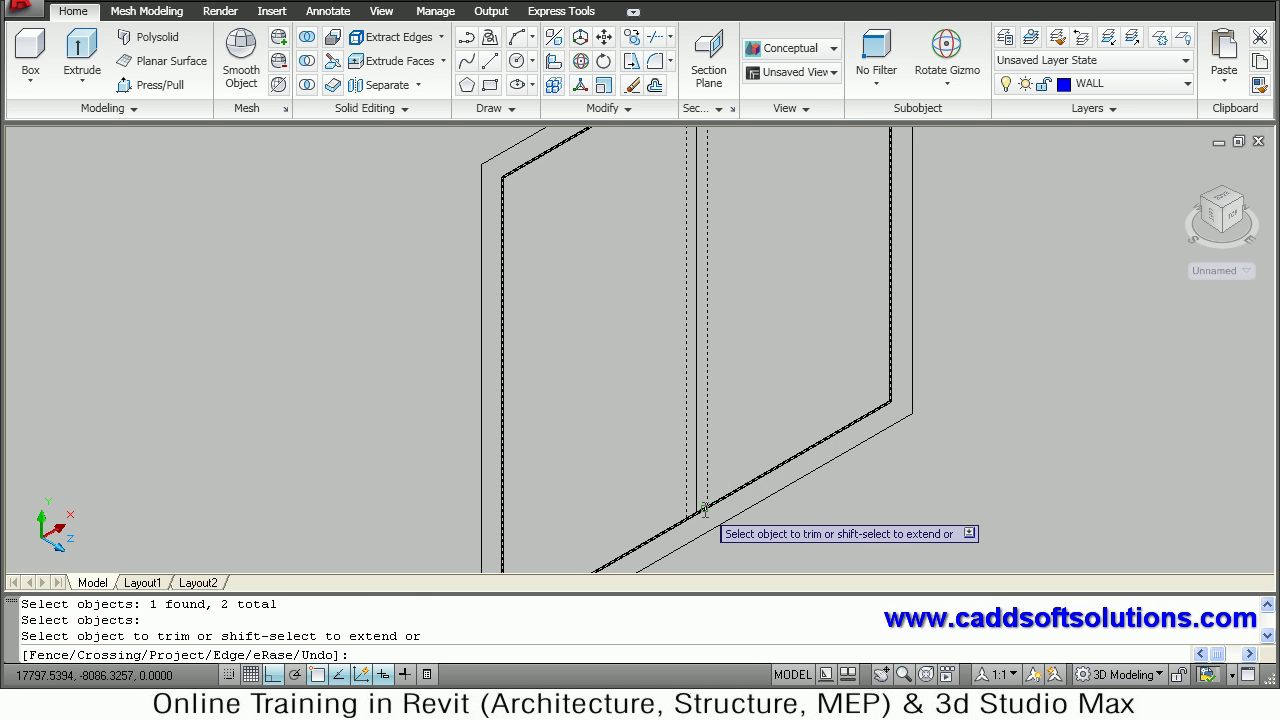
pyautogui.click(705, 510)
pyautogui.moveTo(749, 389); pyautogui.dragTo(751, 551, button='middle')
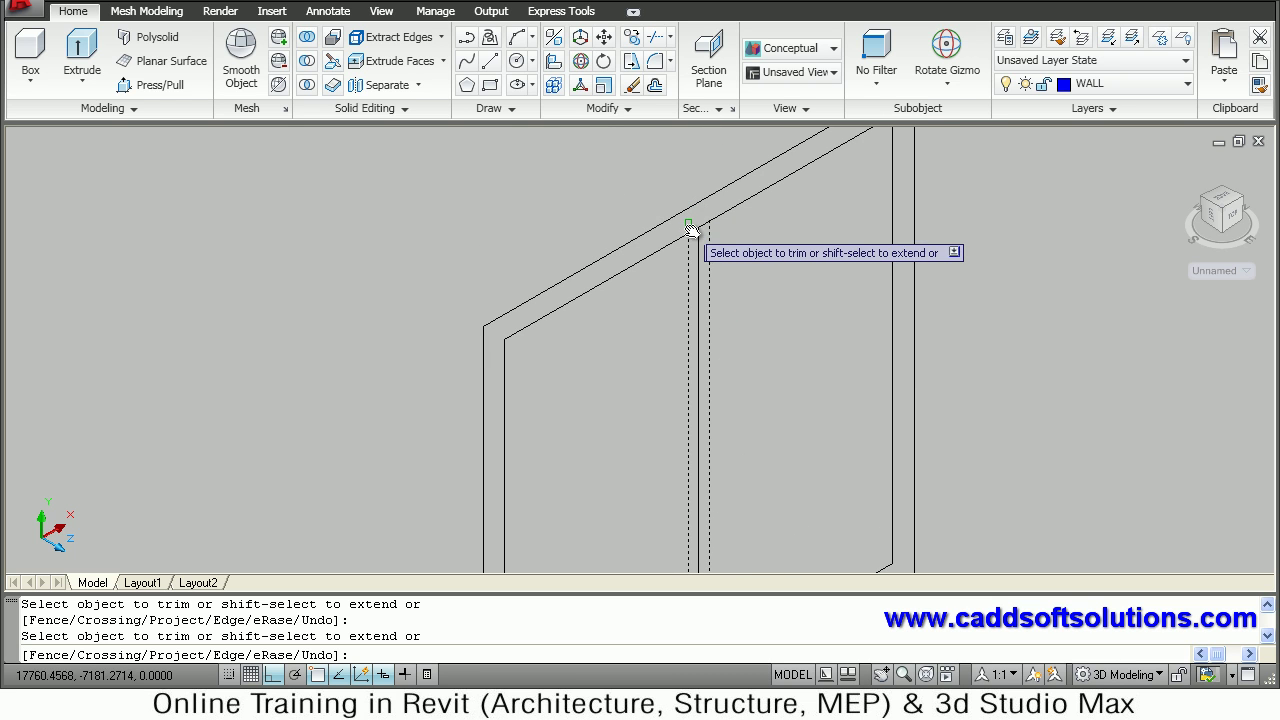
pyautogui.click(694, 229)
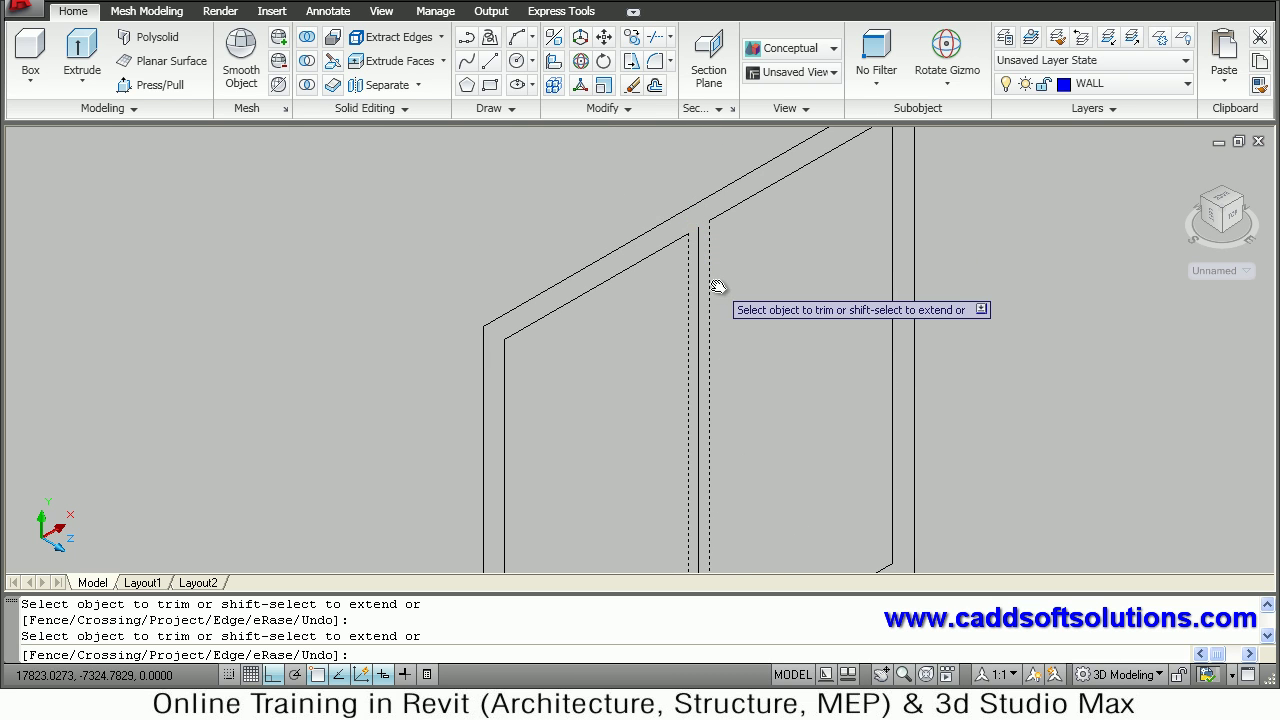
pyautogui.press('Return')
# - Erase the vertical centre line between the two mullion lines
pyautogui.press('Return')
pyautogui.click(700, 283)
pyautogui.click(701, 281)
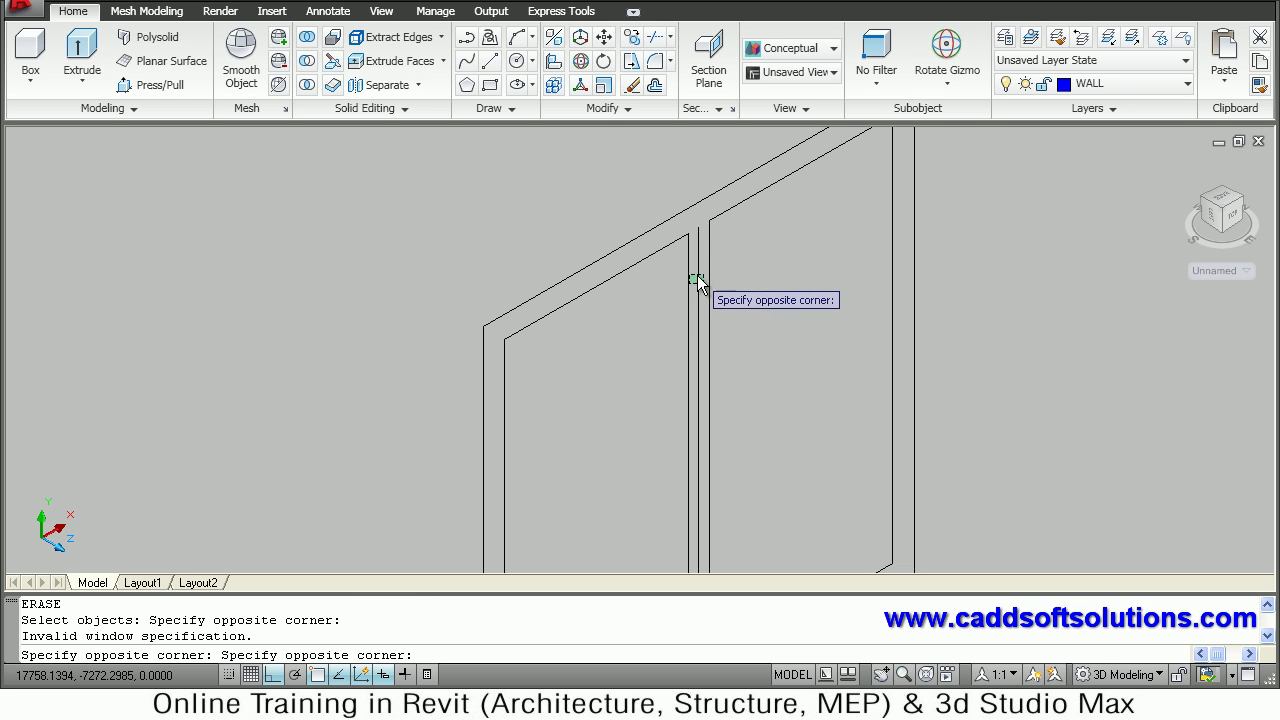
pyautogui.click(700, 274)
pyautogui.press('Return')
# - Press/pull the area between the window's outer frame and its two panels by 50 to form the solid frame
pyautogui.scroll(-3, 758, 284)
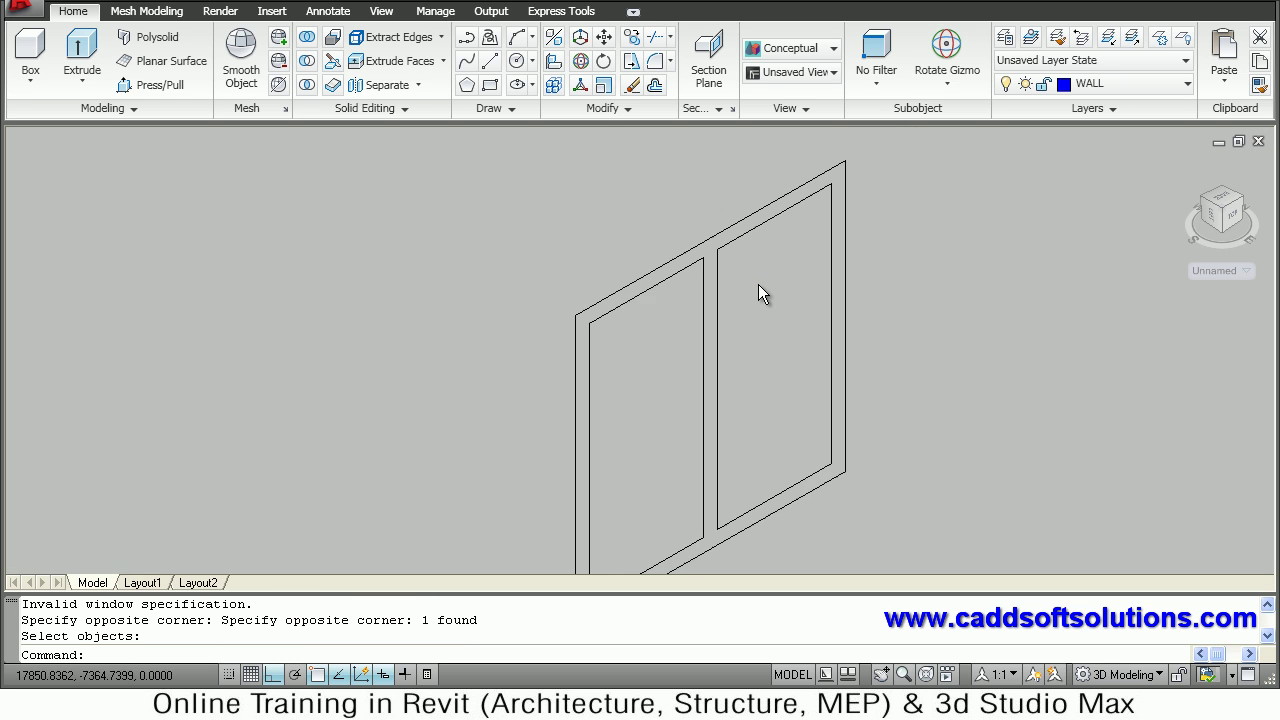
pyautogui.scroll(-2, 790, 346)
pyautogui.scroll(-1, 807, 366)
pyautogui.moveTo(803, 370); pyautogui.dragTo(733, 341, button='middle')
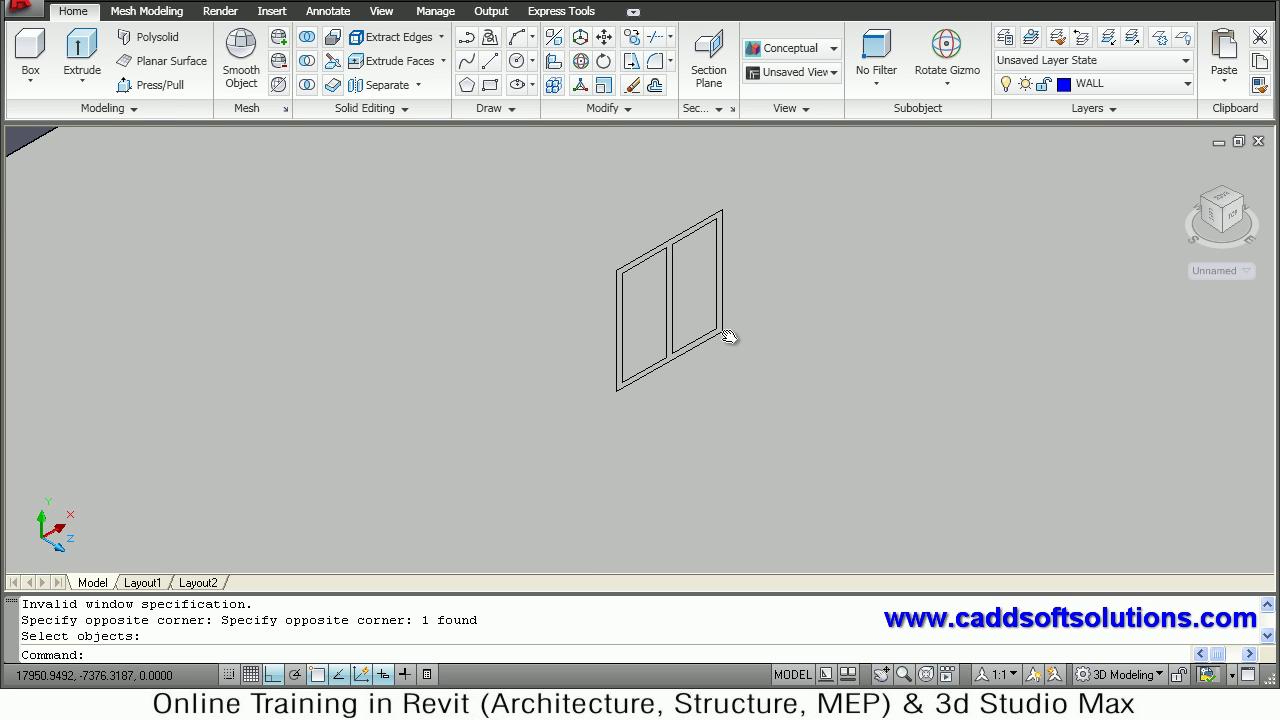
pyautogui.click(165, 90)
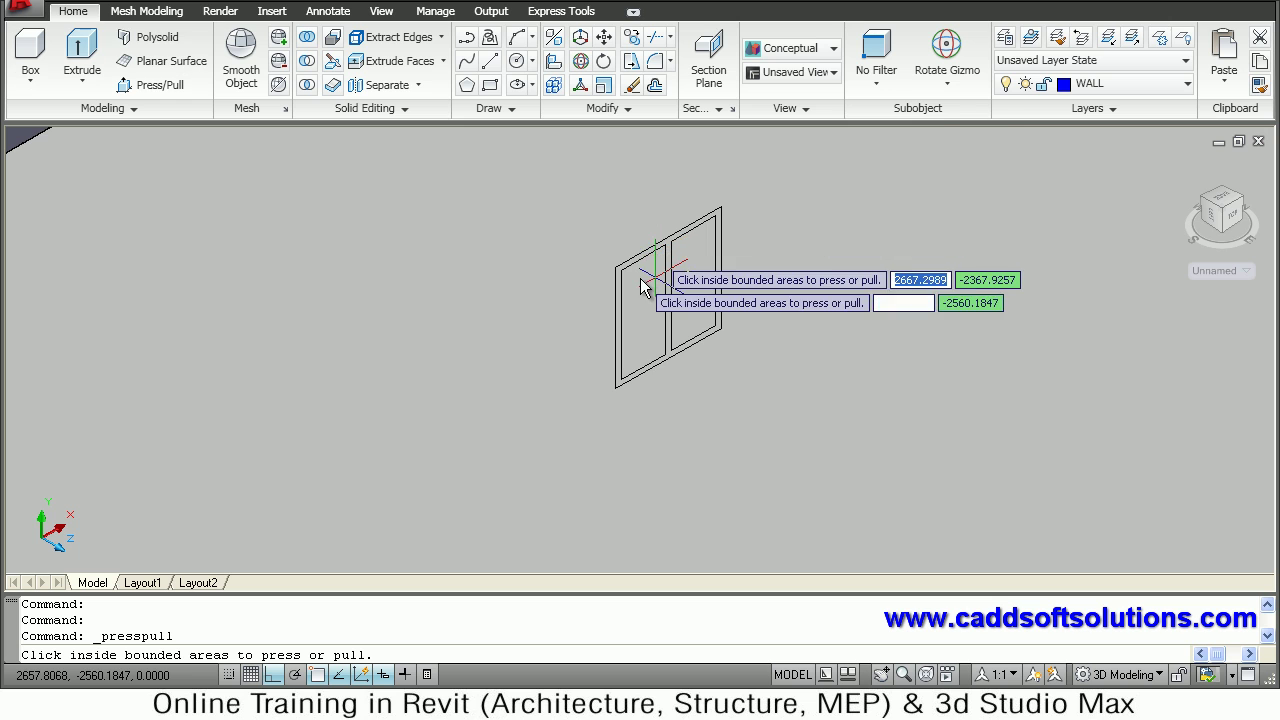
pyautogui.scroll(2, 655, 262)
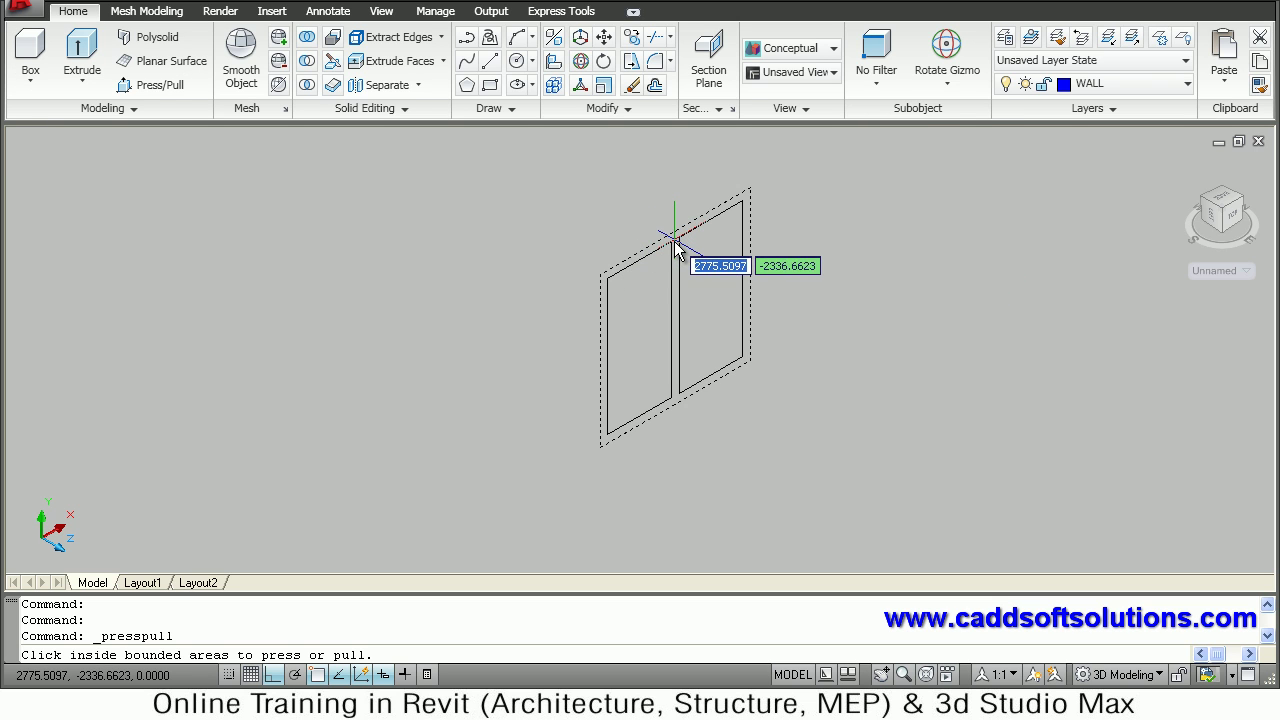
pyautogui.click(676, 258)
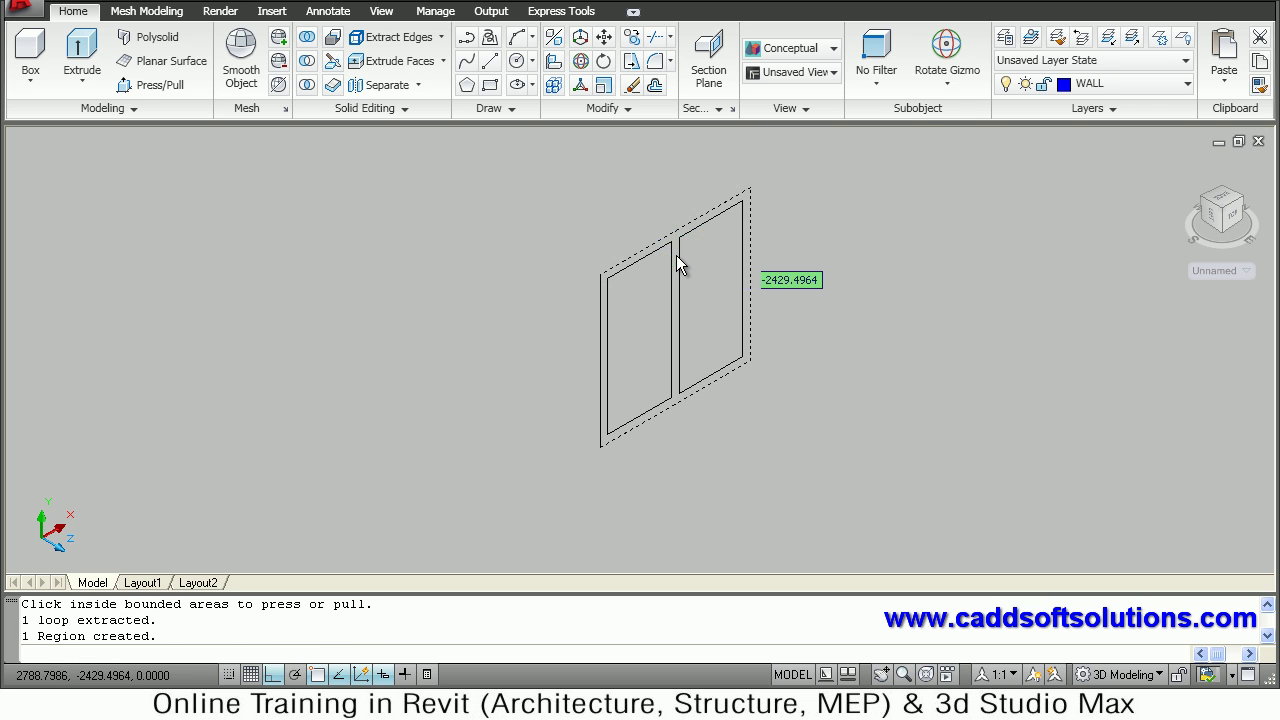
pyautogui.write('5')
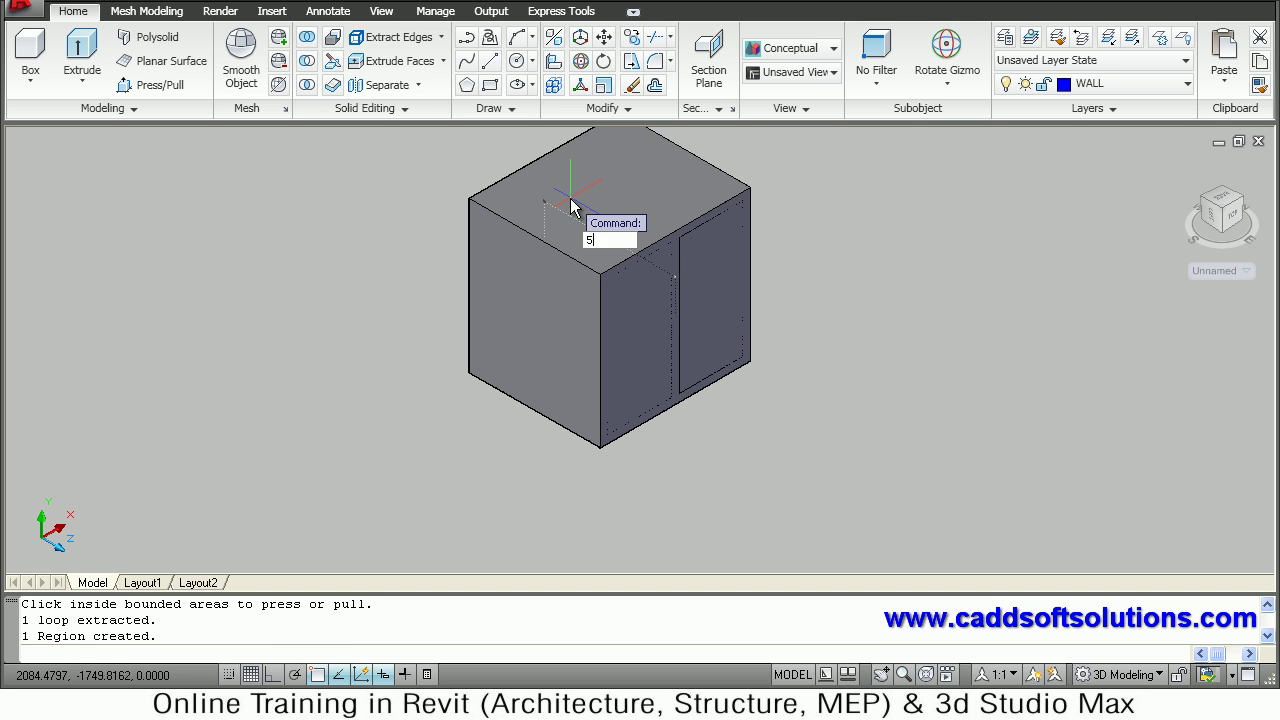
pyautogui.write('0')
pyautogui.press('Return')
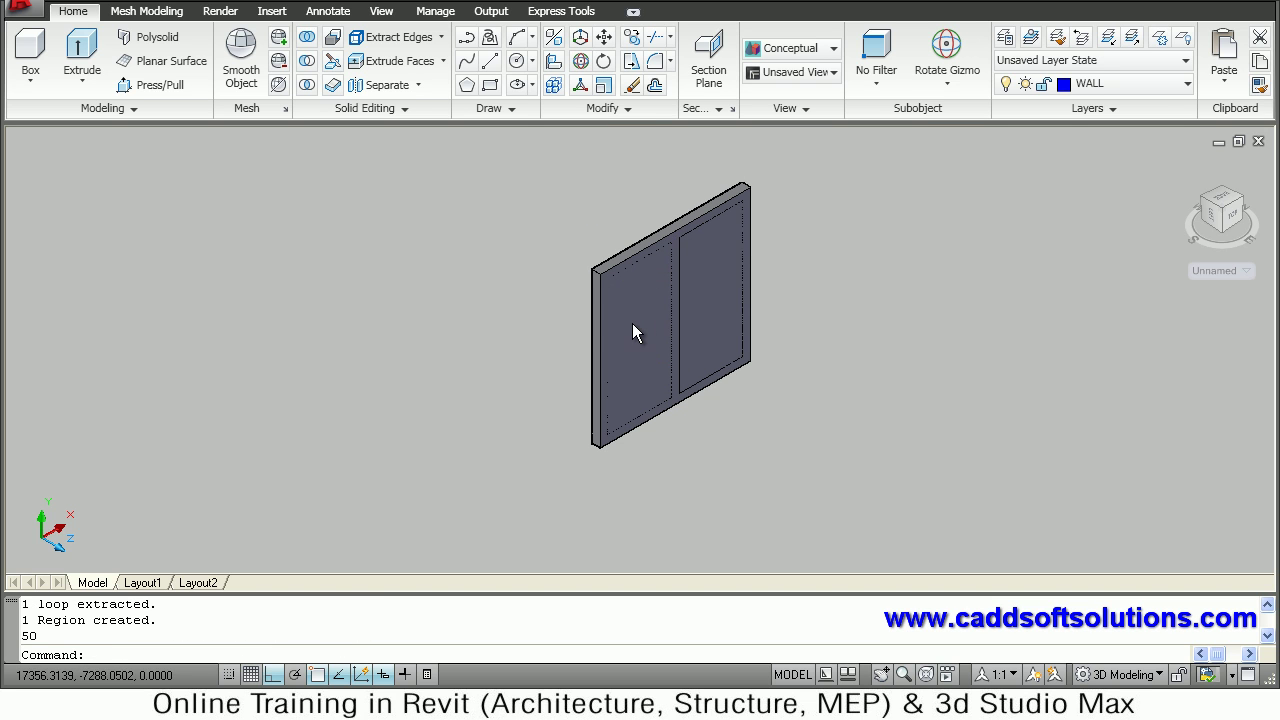
pyautogui.press('Return')
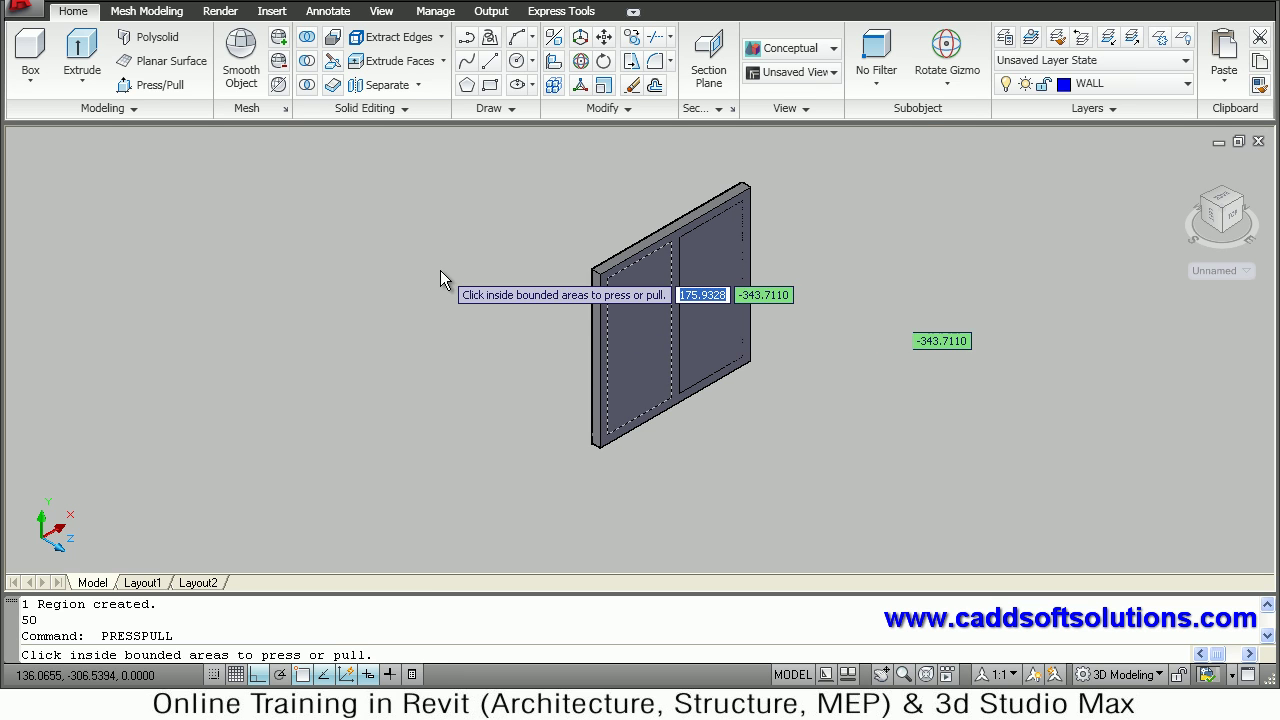
pyautogui.click(436, 270)
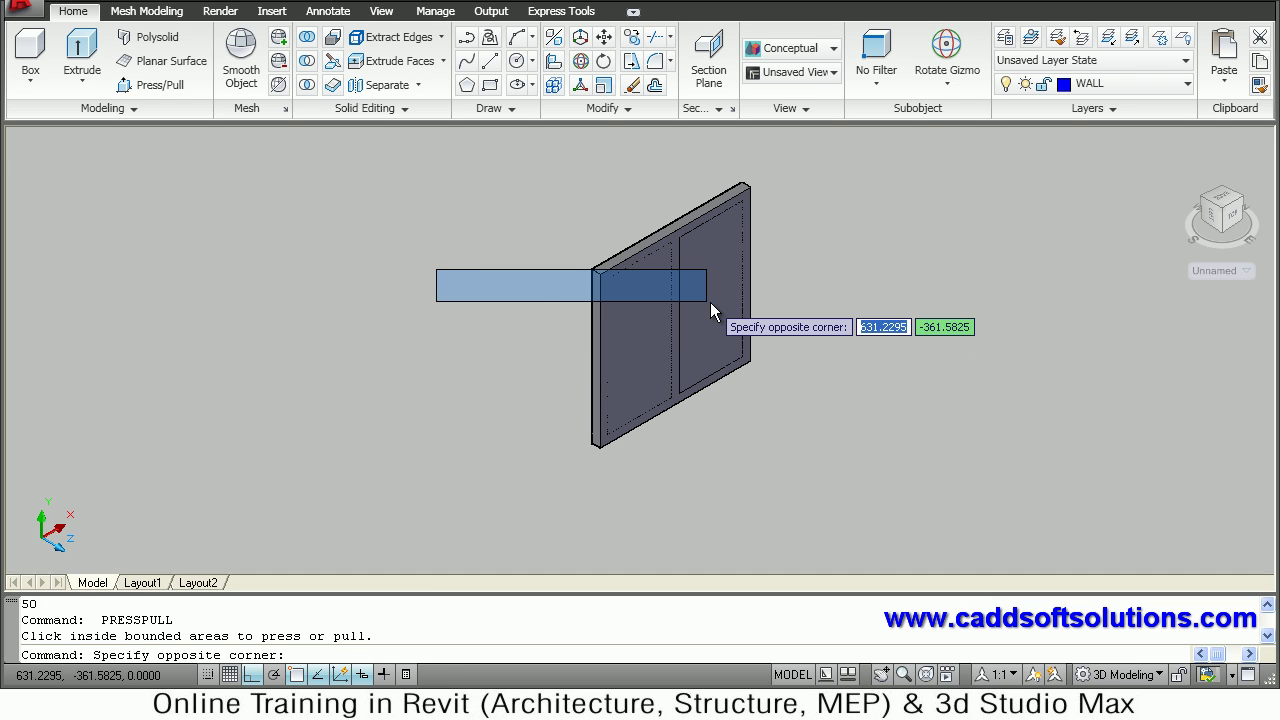
pyautogui.click(350, 290)
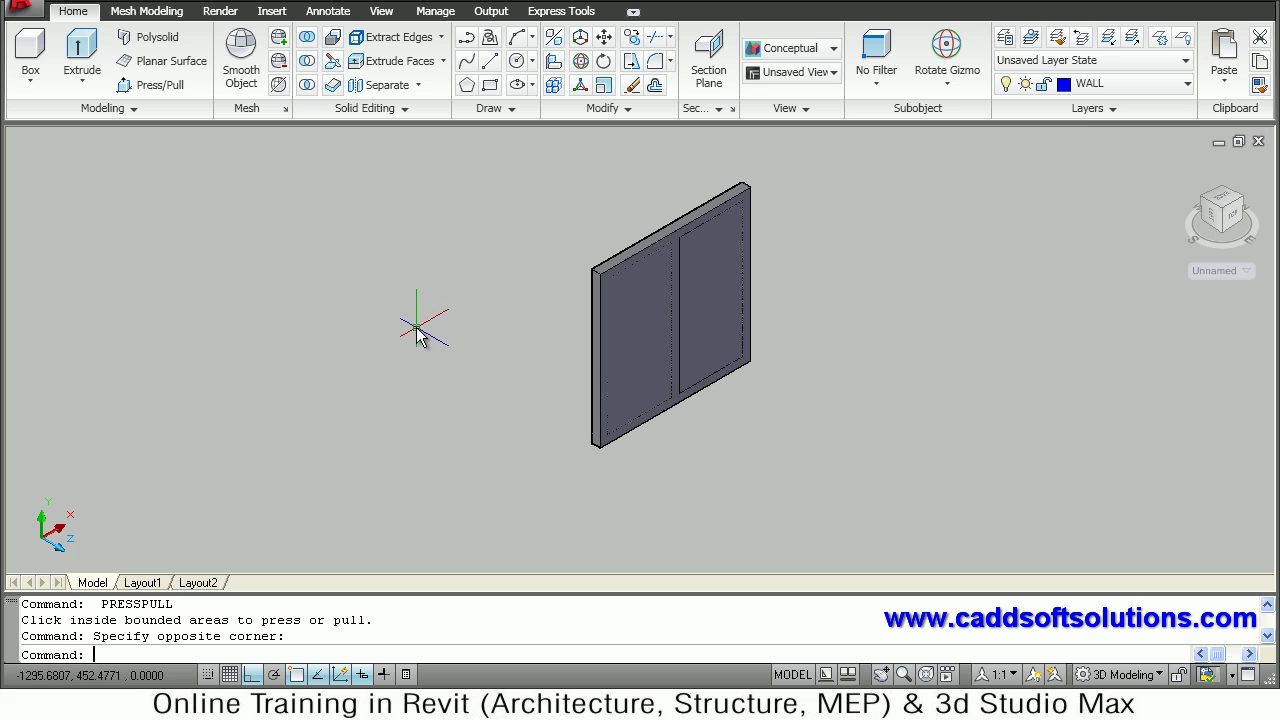
# - Press/pull both panel areas back through the solid's full thickness to open the two panes of the frame
pyautogui.press('Return')
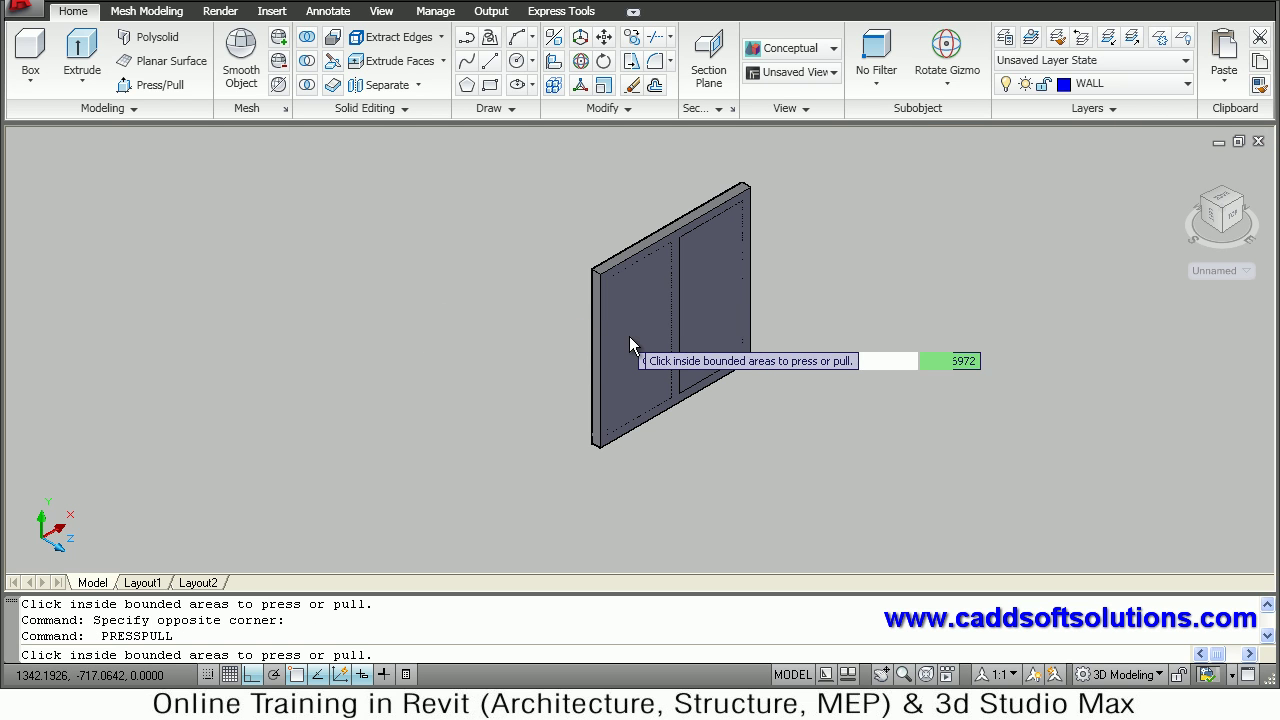
pyautogui.click(629, 337)
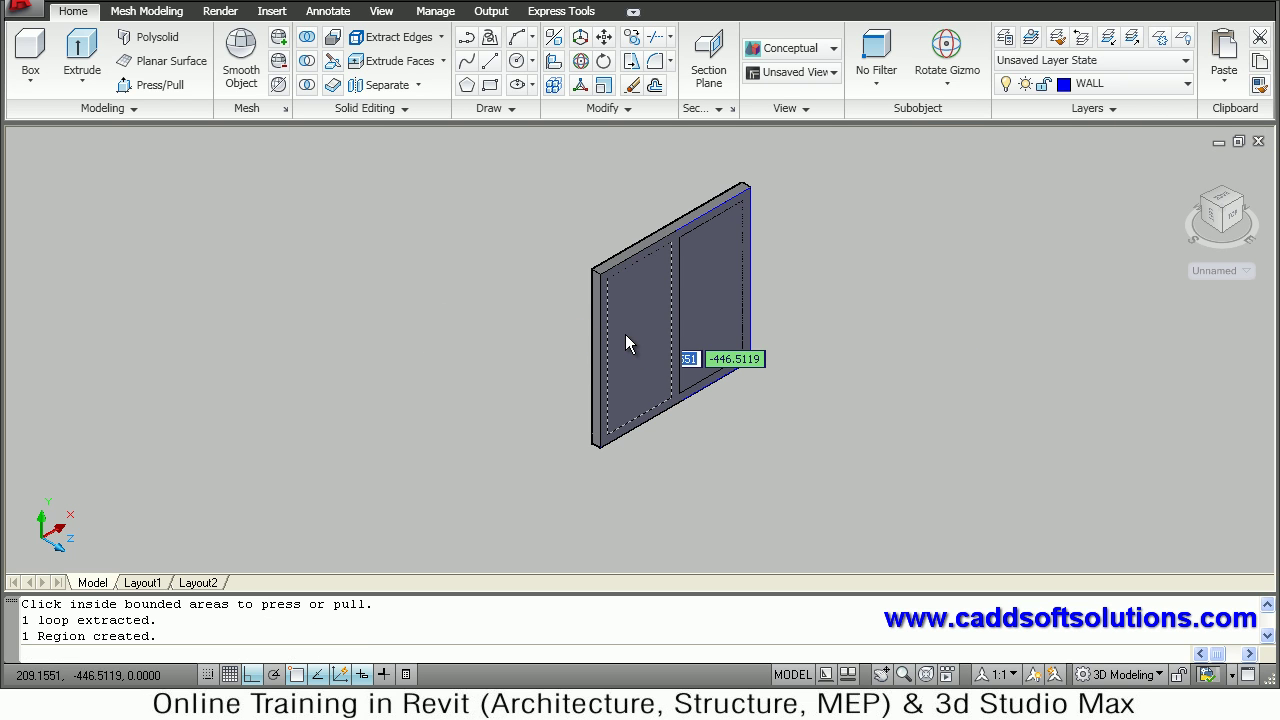
pyautogui.click(511, 301)
pyautogui.click(689, 309)
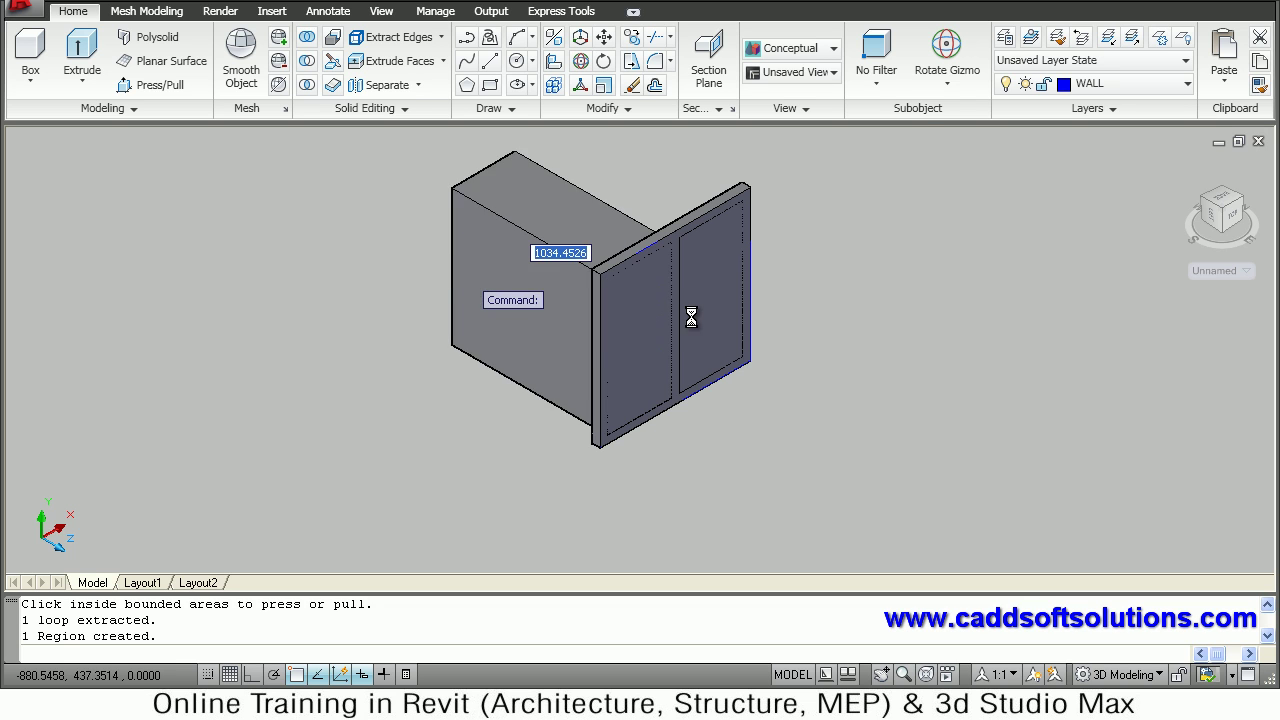
pyautogui.press('Return')
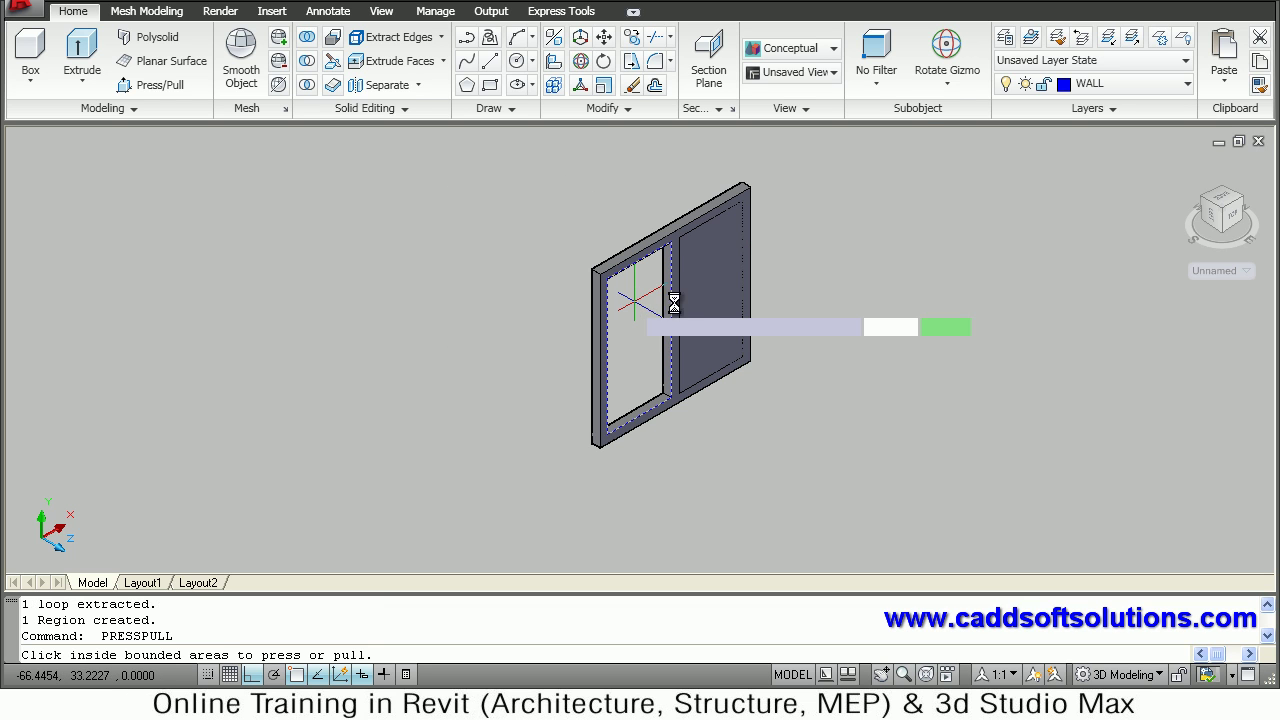
pyautogui.click(727, 293)
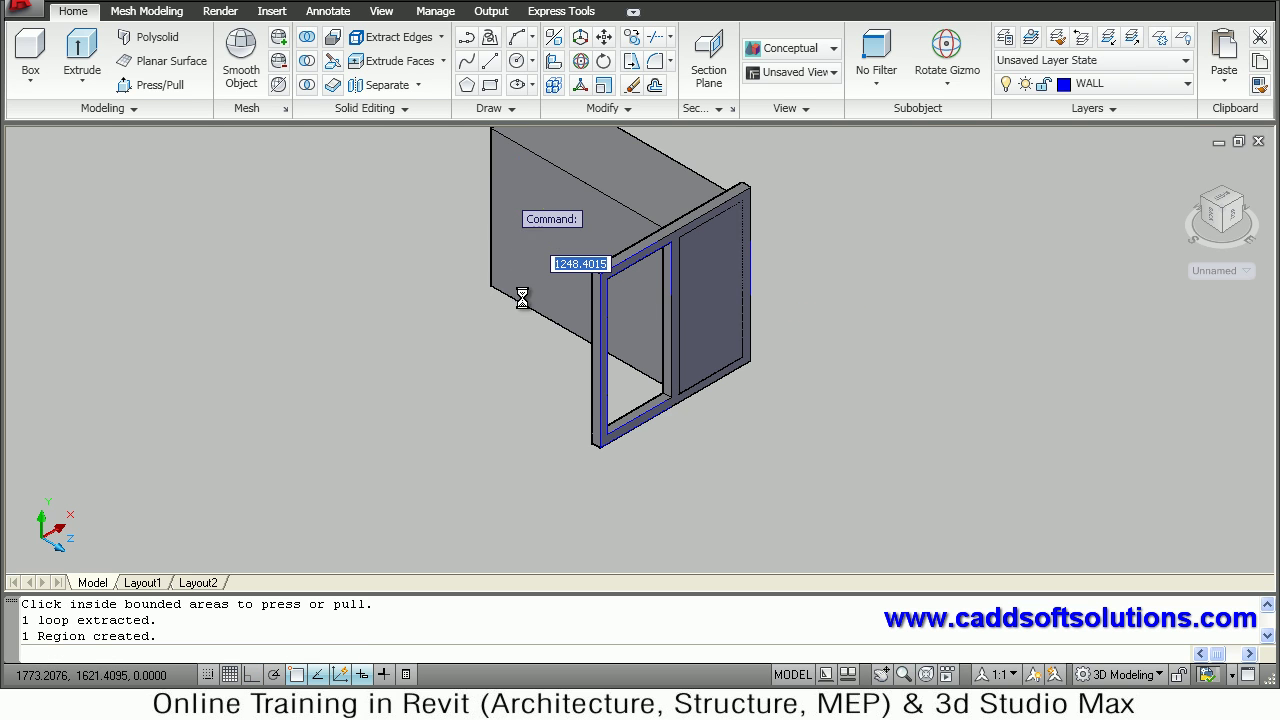
pyautogui.click(606, 365)
pyautogui.press('Return')
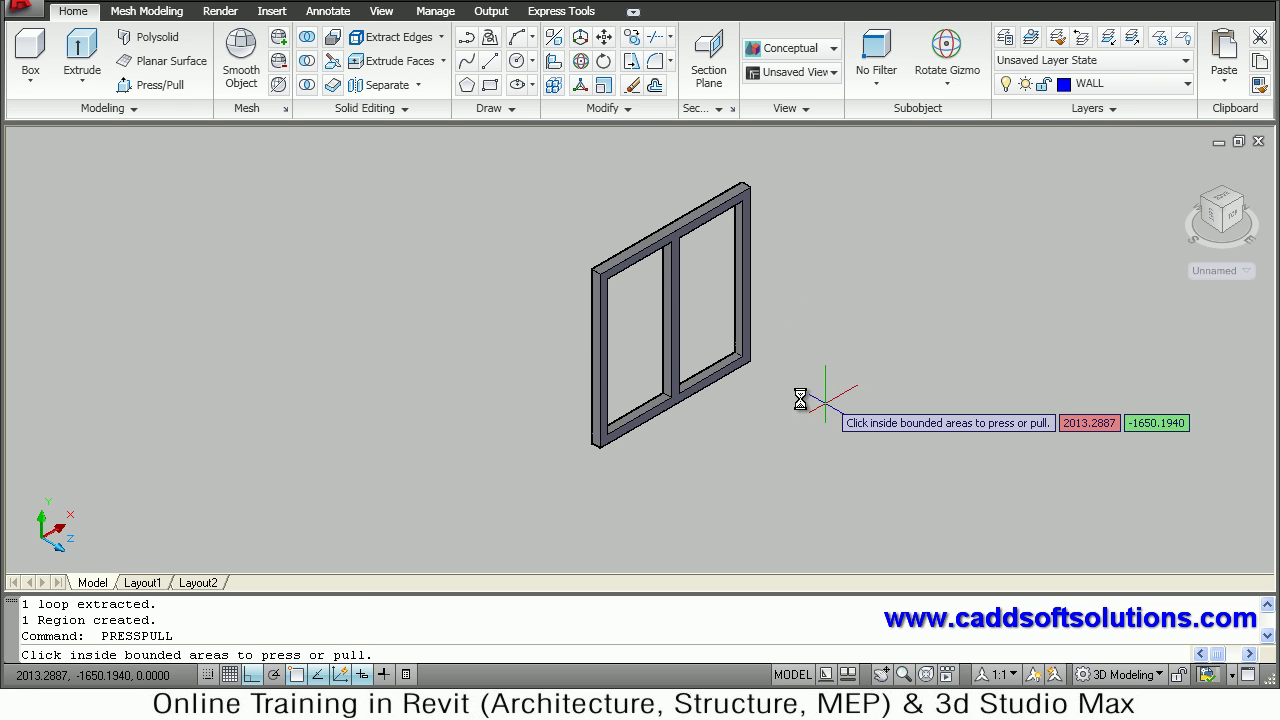
# - Draw a 900 by 900 rectangle at the frame's mid-depth, between the edge midpoints at diagonally opposite inner corners
pyautogui.click(490, 86)
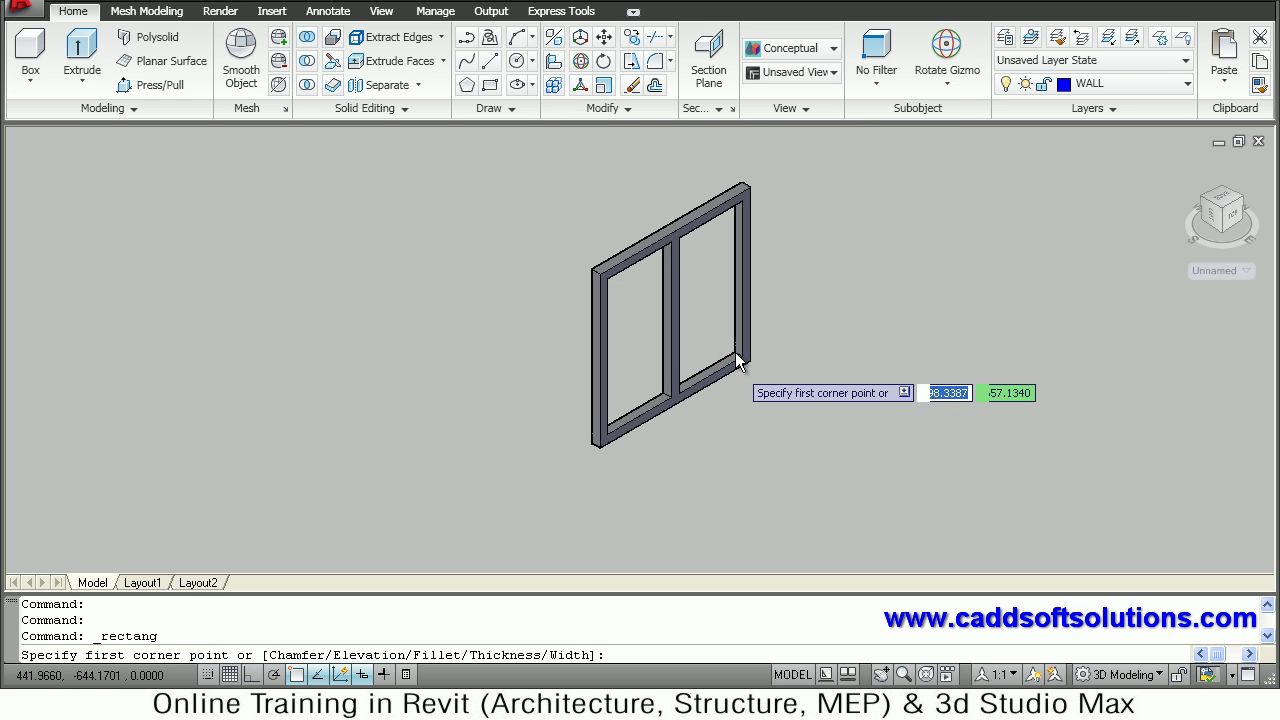
pyautogui.scroll(1, 735, 353)
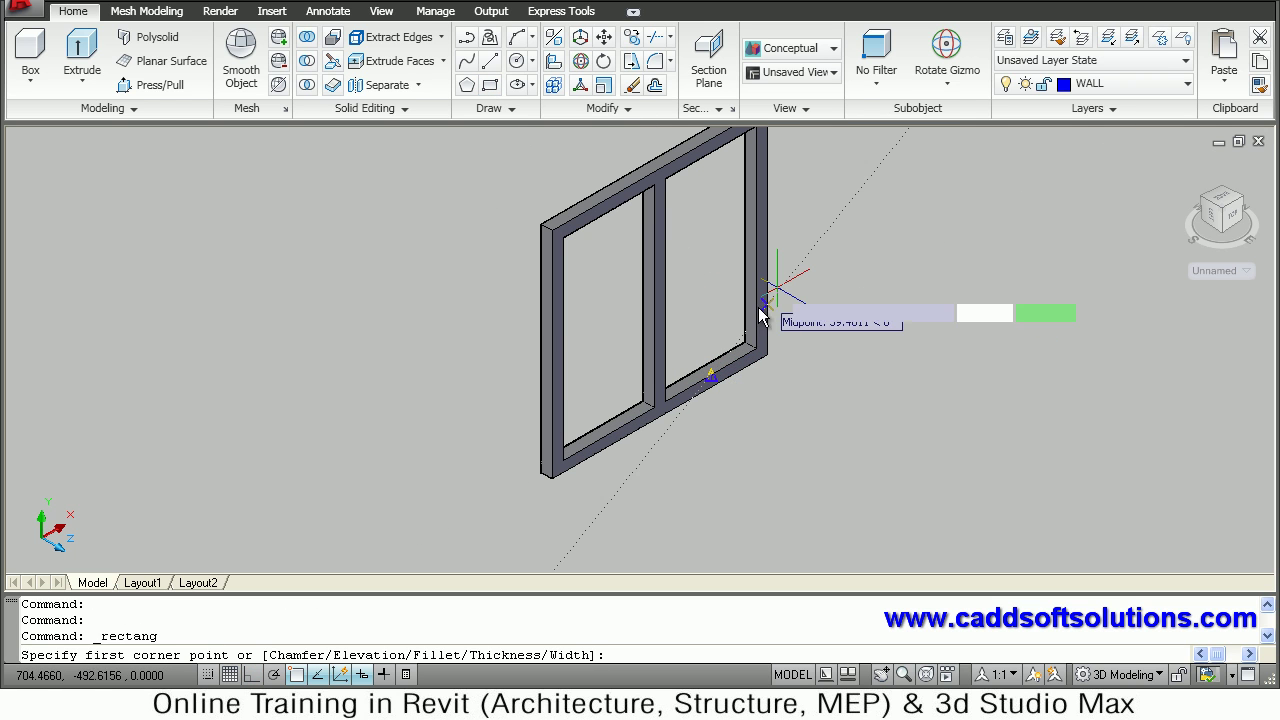
pyautogui.scroll(3, 767, 357)
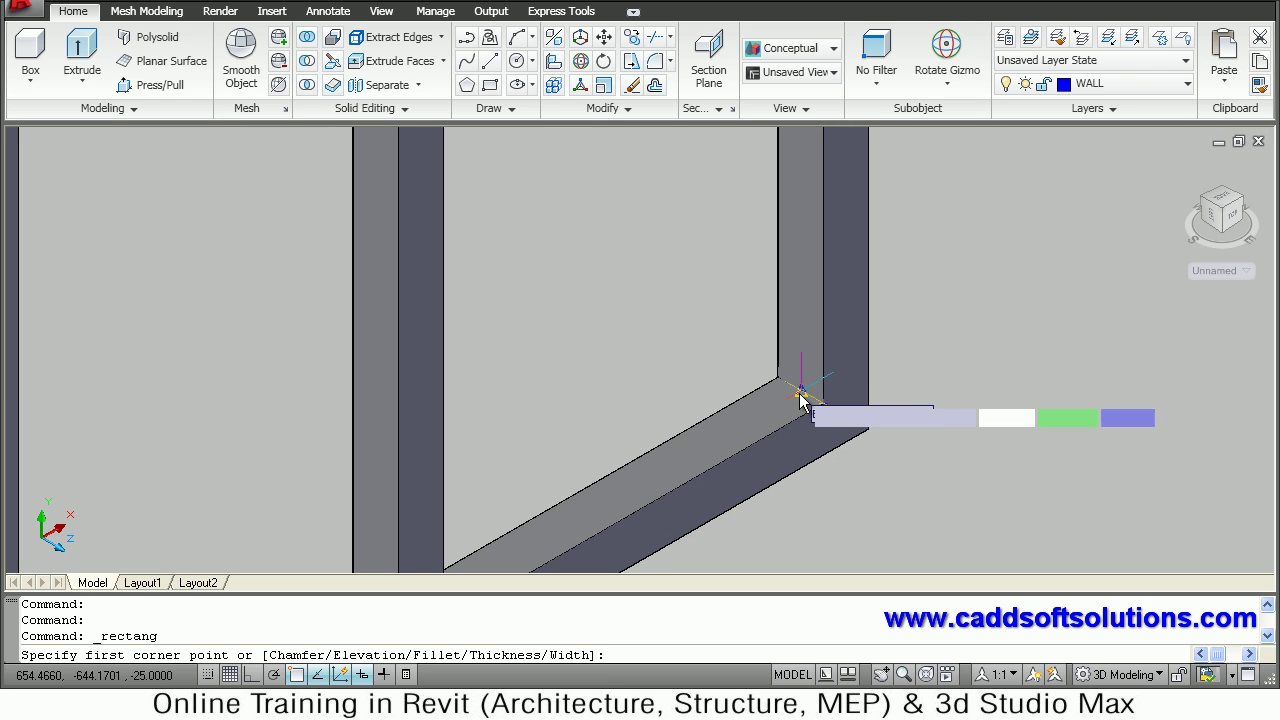
pyautogui.click(776, 371)
pyautogui.scroll(-5, 770, 355)
pyautogui.scroll(-2, 770, 352)
pyautogui.keyDown('shift'); pyautogui.moveTo(637, 309); pyautogui.dragTo(497, 280, button='middle'); pyautogui.keyUp('shift')
pyautogui.moveTo(706, 380); pyautogui.dragTo(527, 106, button='middle')
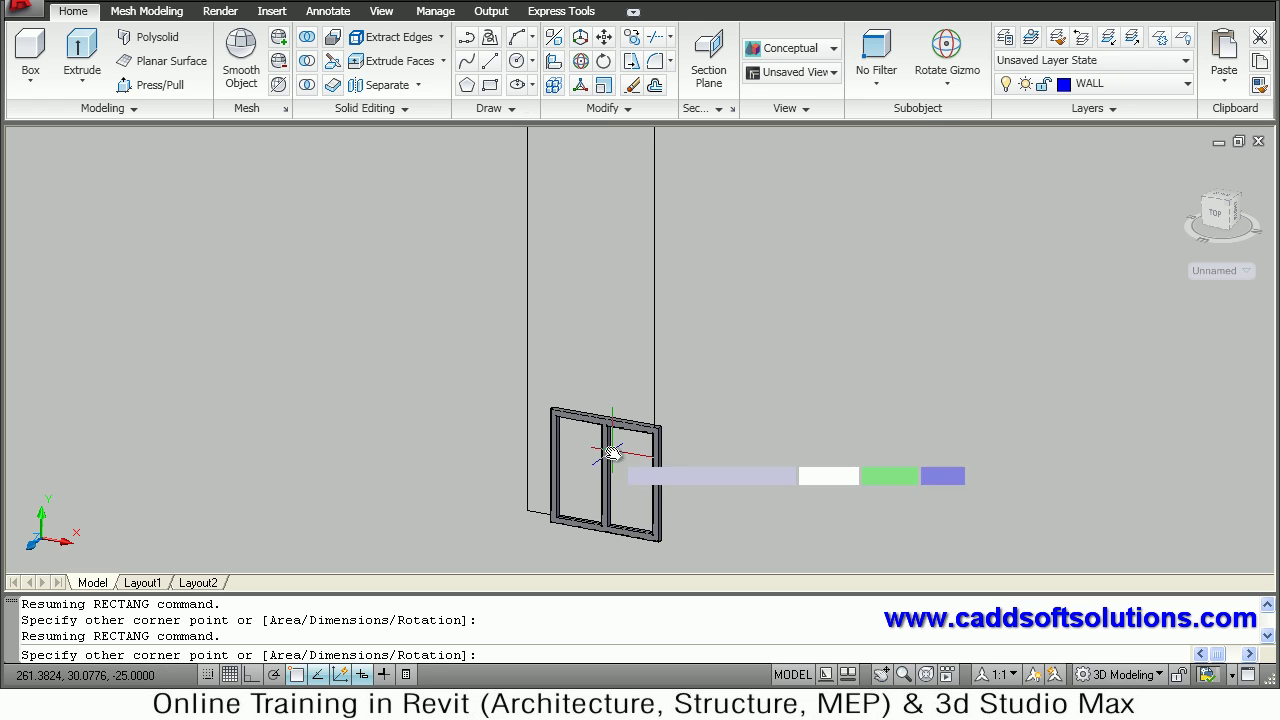
pyautogui.scroll(4, 556, 448)
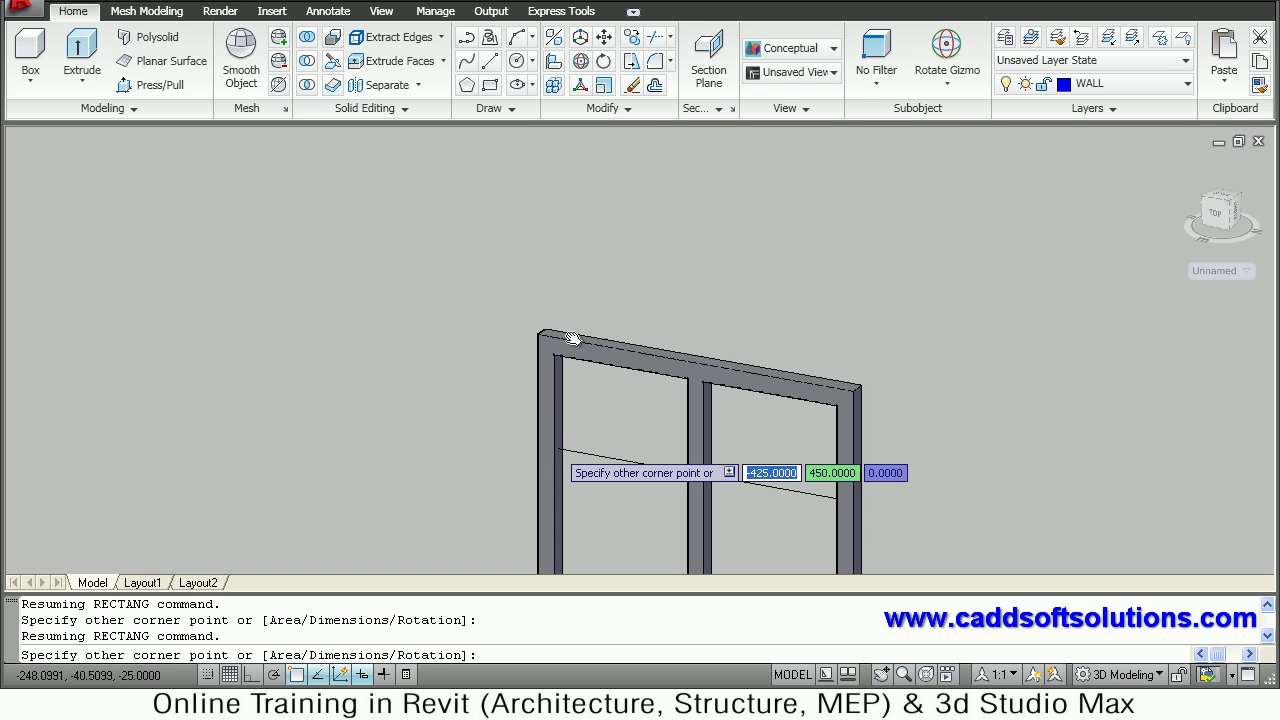
pyautogui.keyDown('shift'); pyautogui.moveTo(580, 326); pyautogui.dragTo(567, 387, button='middle'); pyautogui.keyUp('shift')
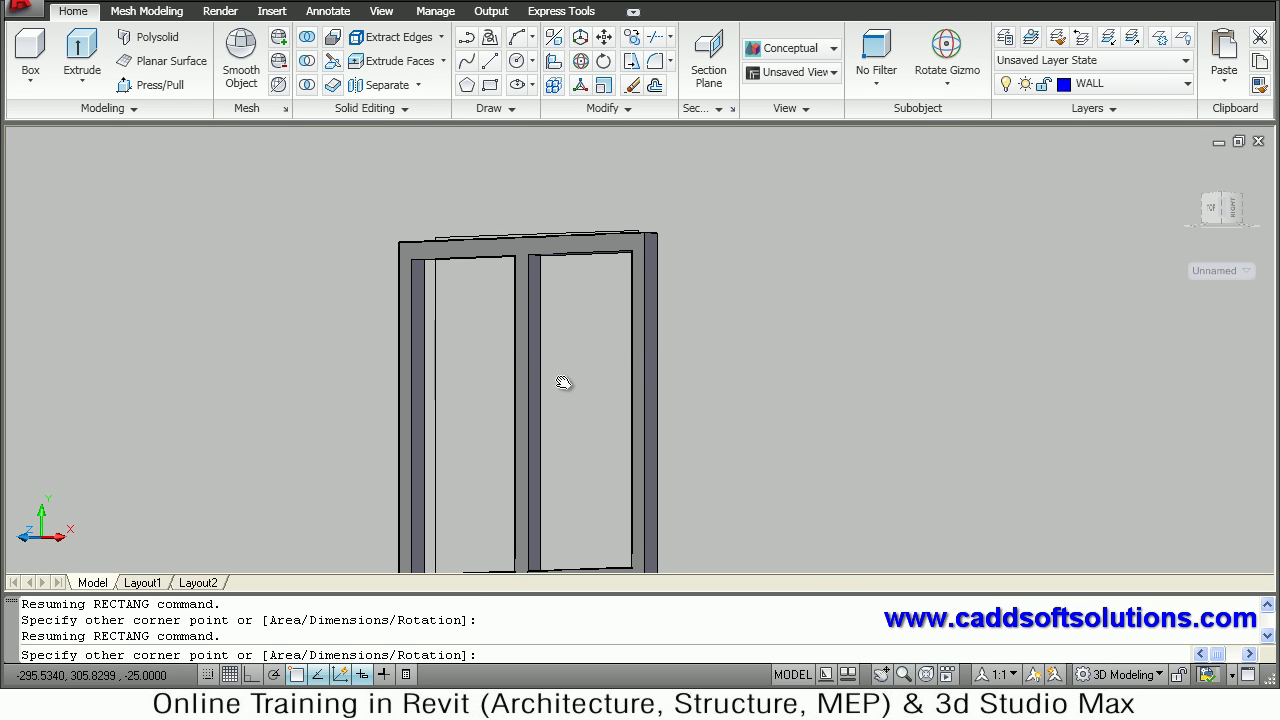
pyautogui.scroll(2, 406, 245)
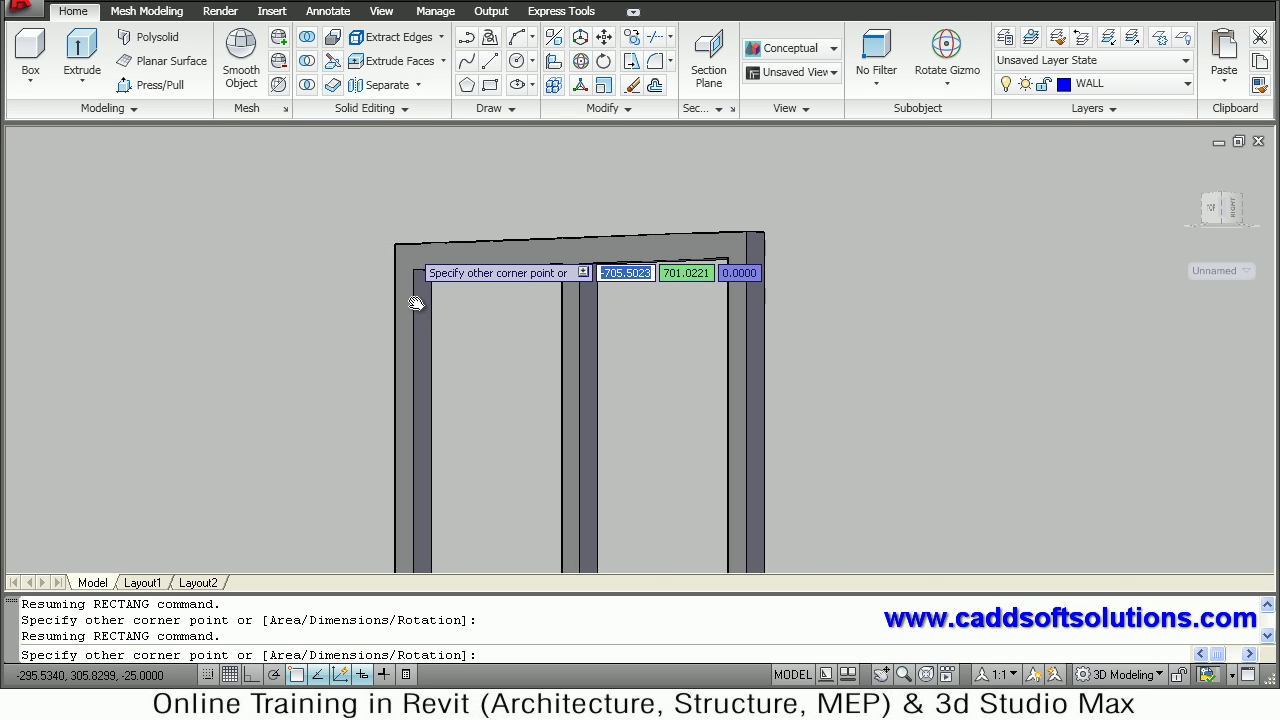
pyautogui.scroll(3, 418, 310)
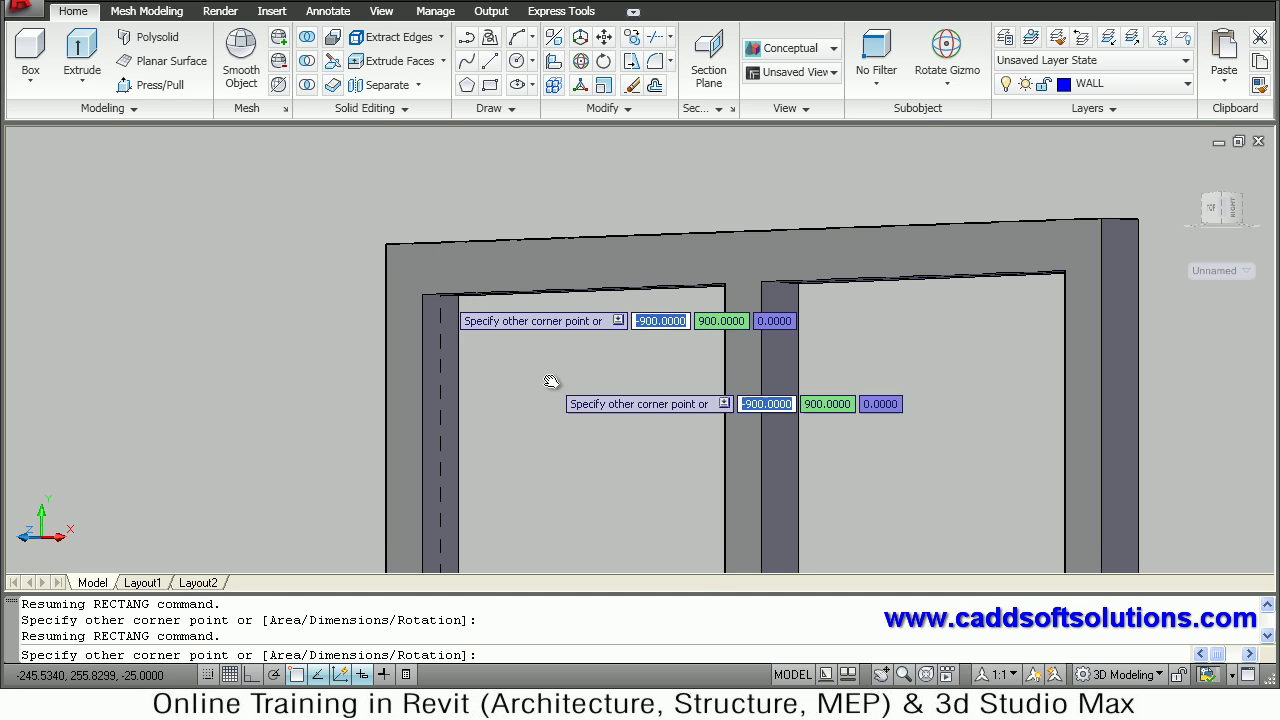
pyautogui.click(440, 296)
pyautogui.scroll(-4, 552, 384)
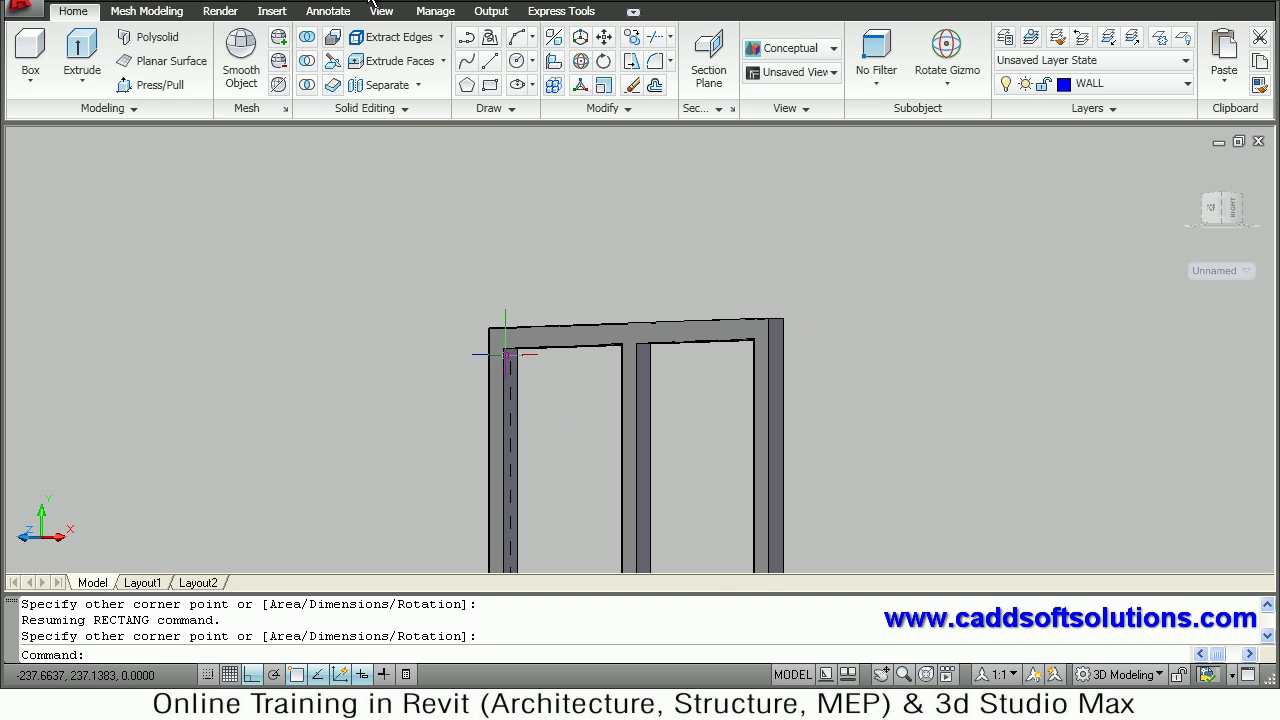
# - Convert the rectangle inside the frame into a region to serve as the glass pane
pyautogui.click(504, 108)
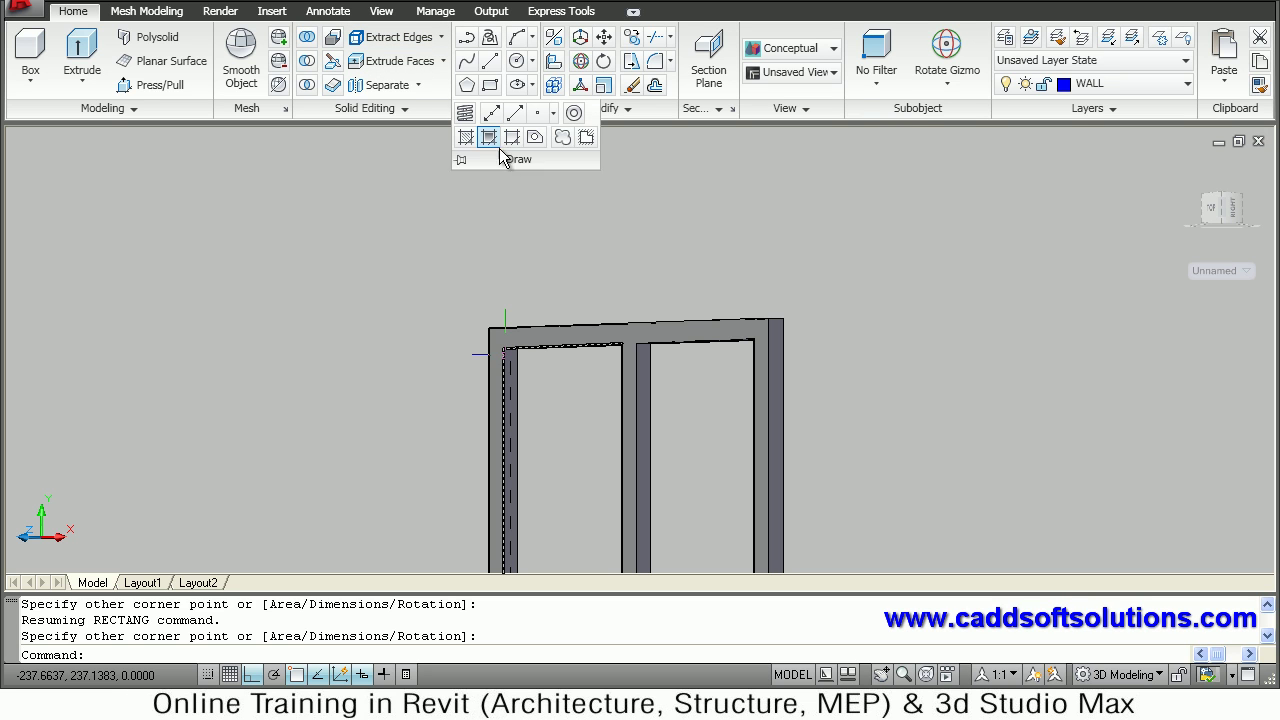
pyautogui.click(532, 141)
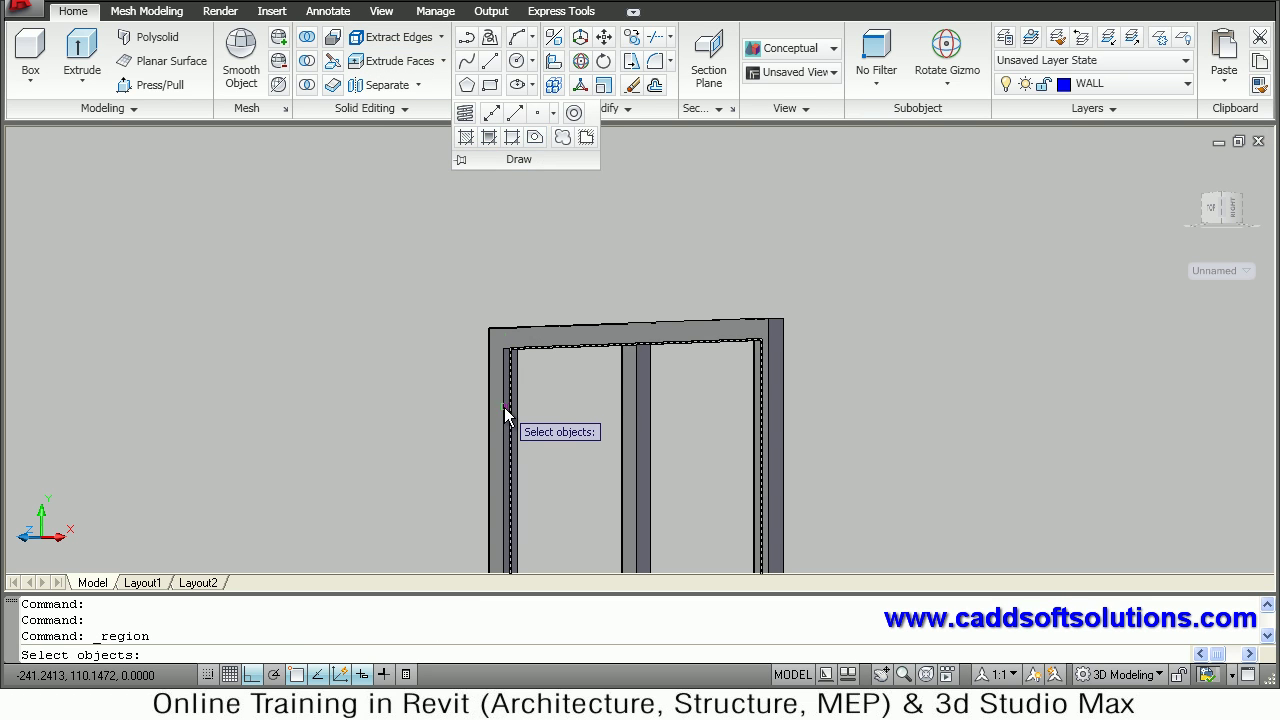
pyautogui.click(512, 410)
pyautogui.press('Return')
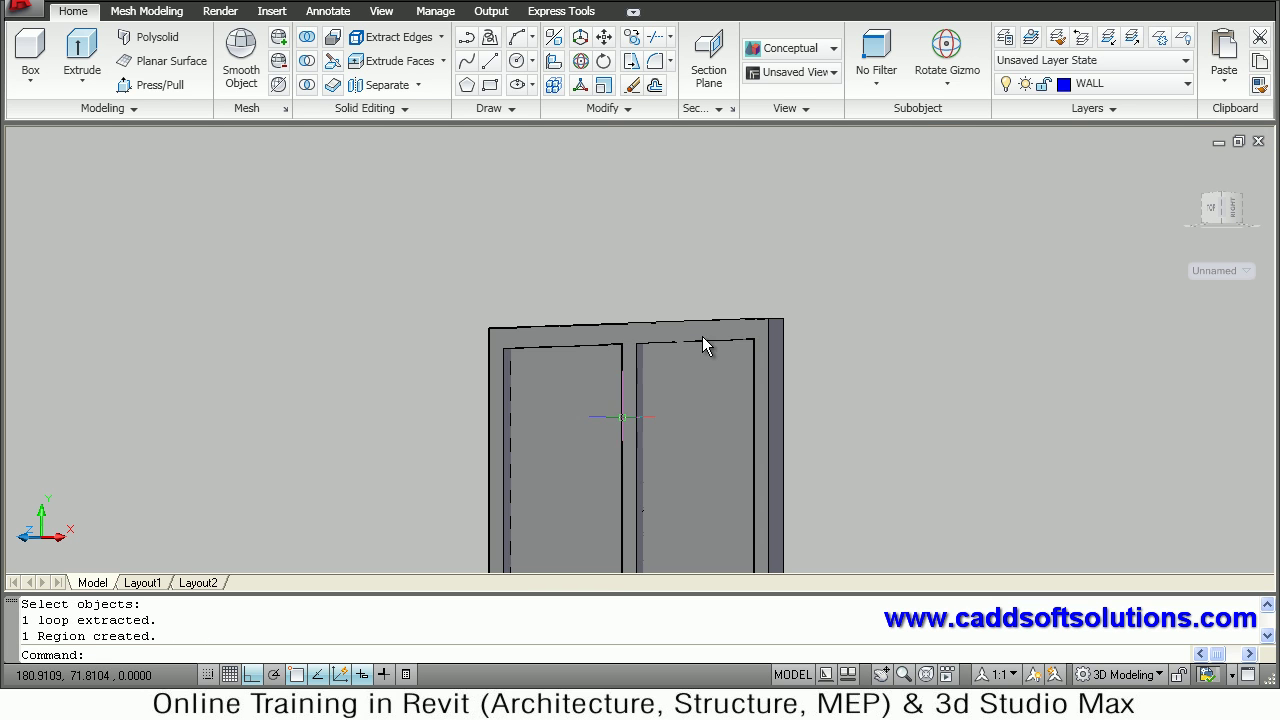
# - Set the view to SE Isometric, showing the two-panel window beside the building's side wall openings, and clear any selection
pyautogui.scroll(-4, 703, 328)
pyautogui.scroll(-2, 708, 362)
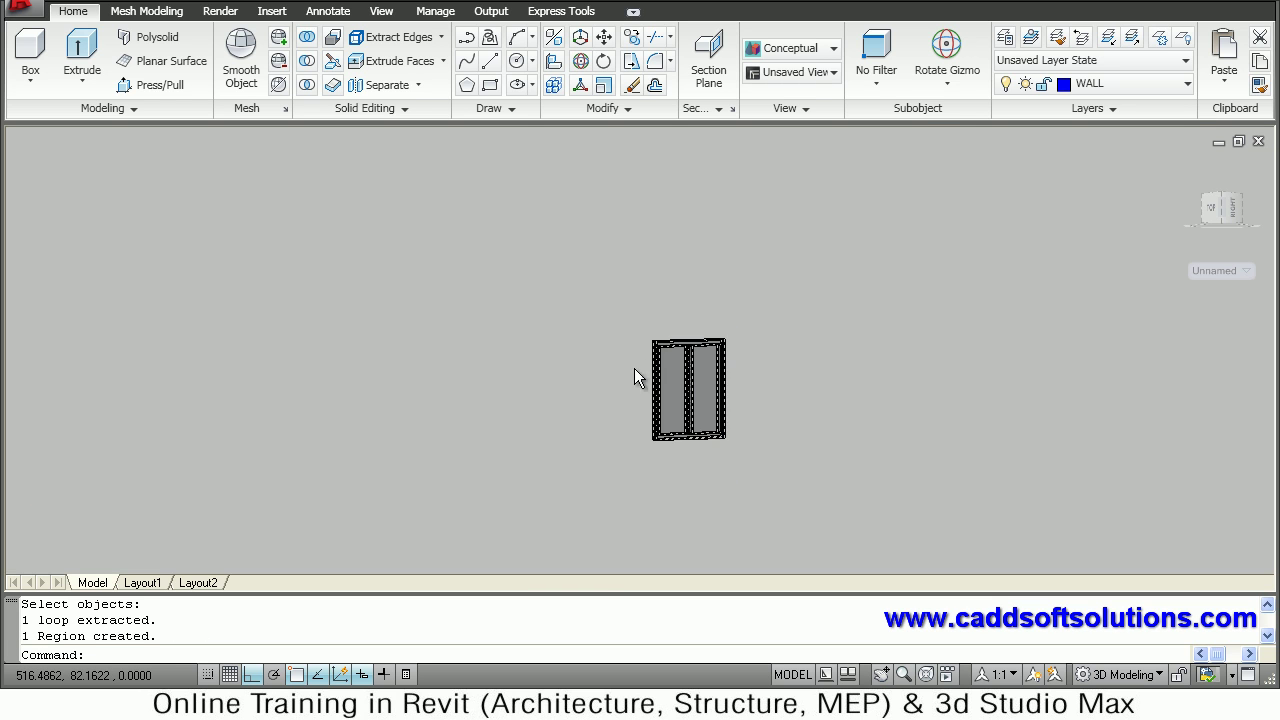
pyautogui.click(806, 75)
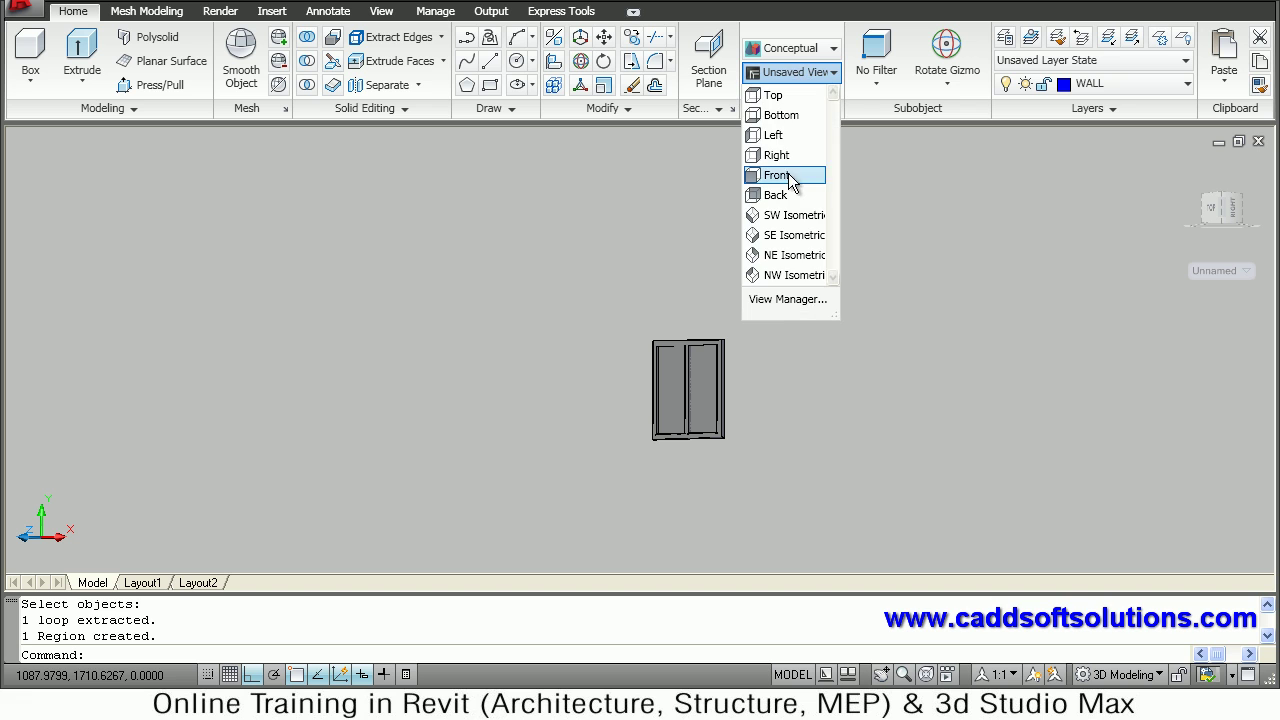
pyautogui.click(770, 238)
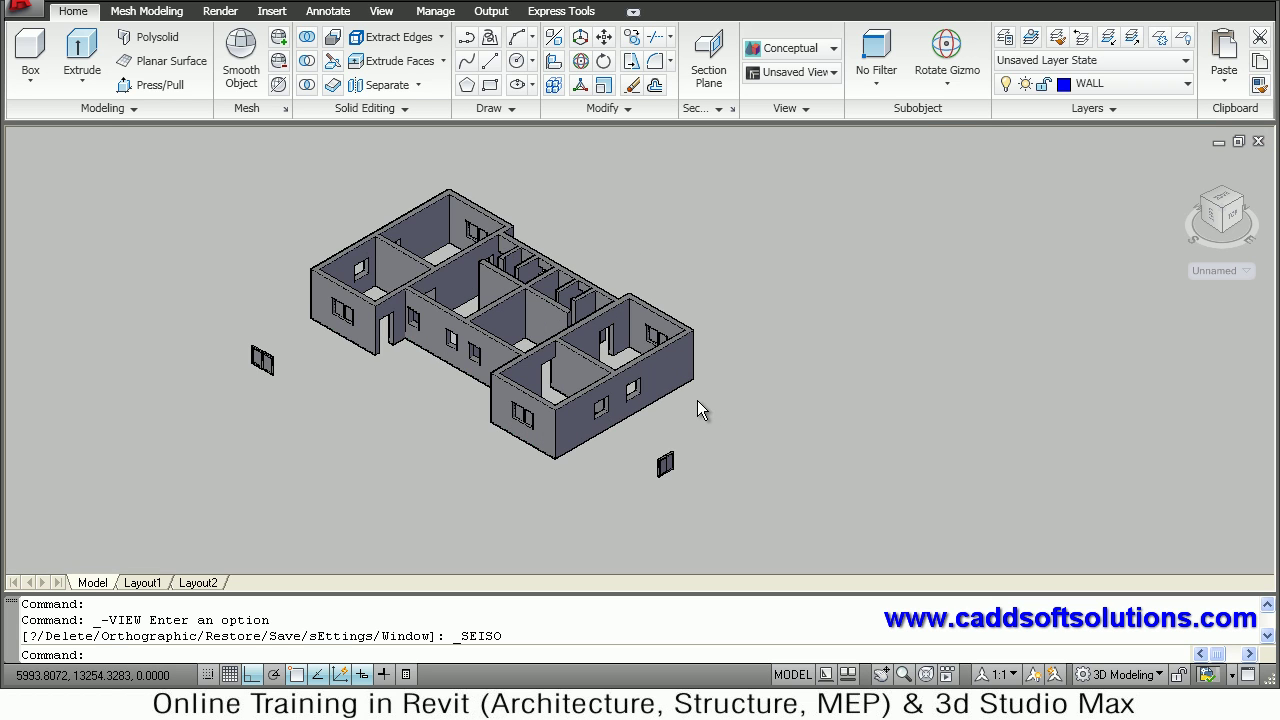
pyautogui.press('Escape')
pyautogui.click(709, 417)
pyautogui.scroll(3, 706, 400)
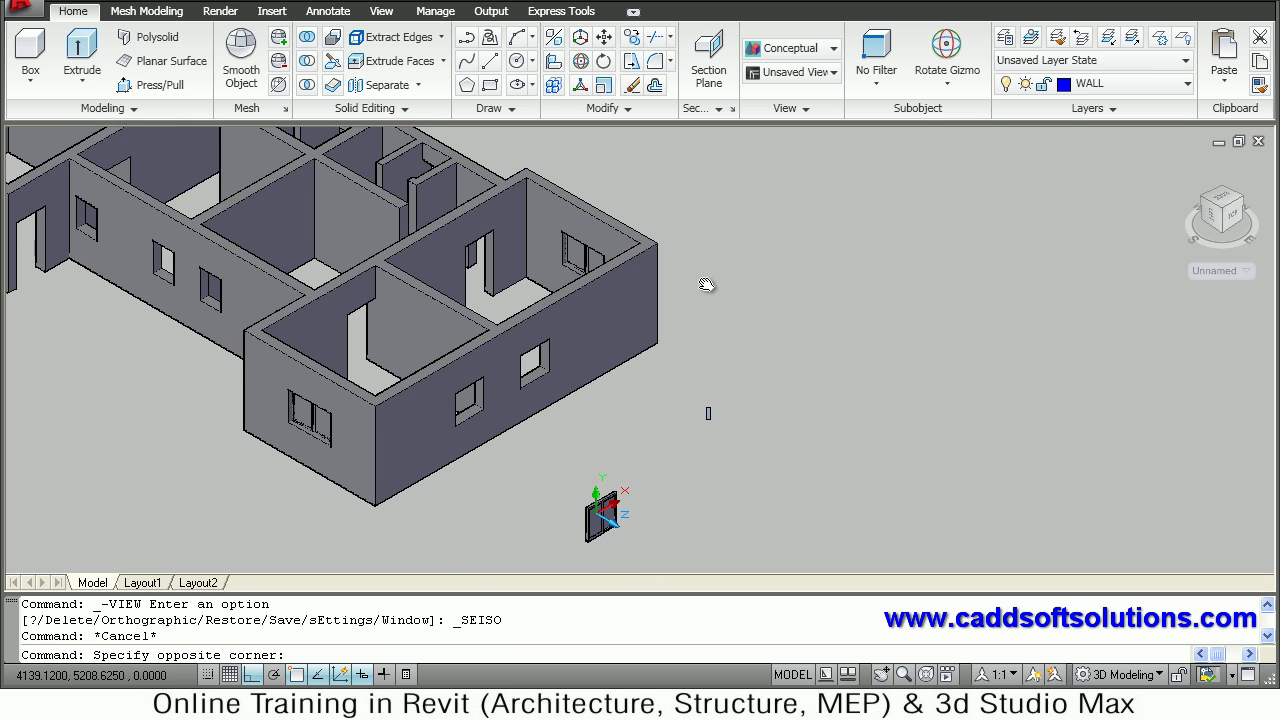
pyautogui.press('Escape')
pyautogui.press('Escape')
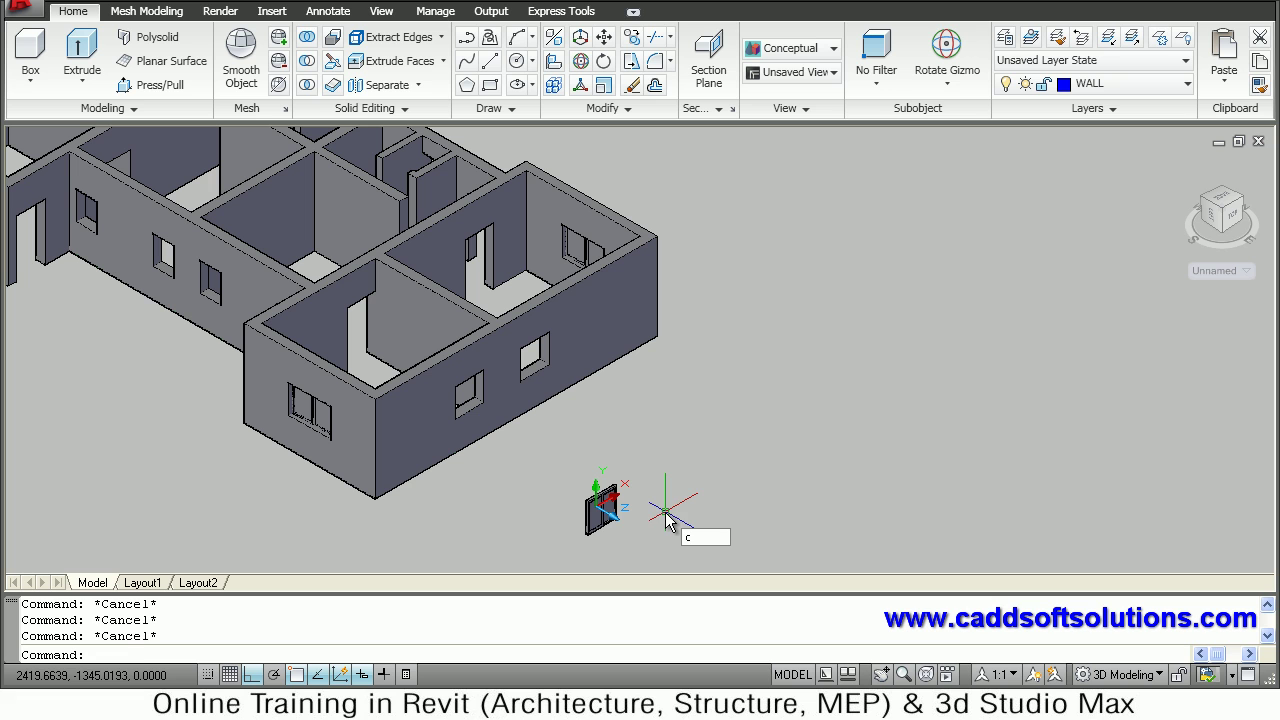
# - Start copying the two-panel window with its glass pane, taking the mid-depth point at the frame's lower outer corner as base point
pyautogui.write('co')
pyautogui.press('Return')
pyautogui.click(622, 536)
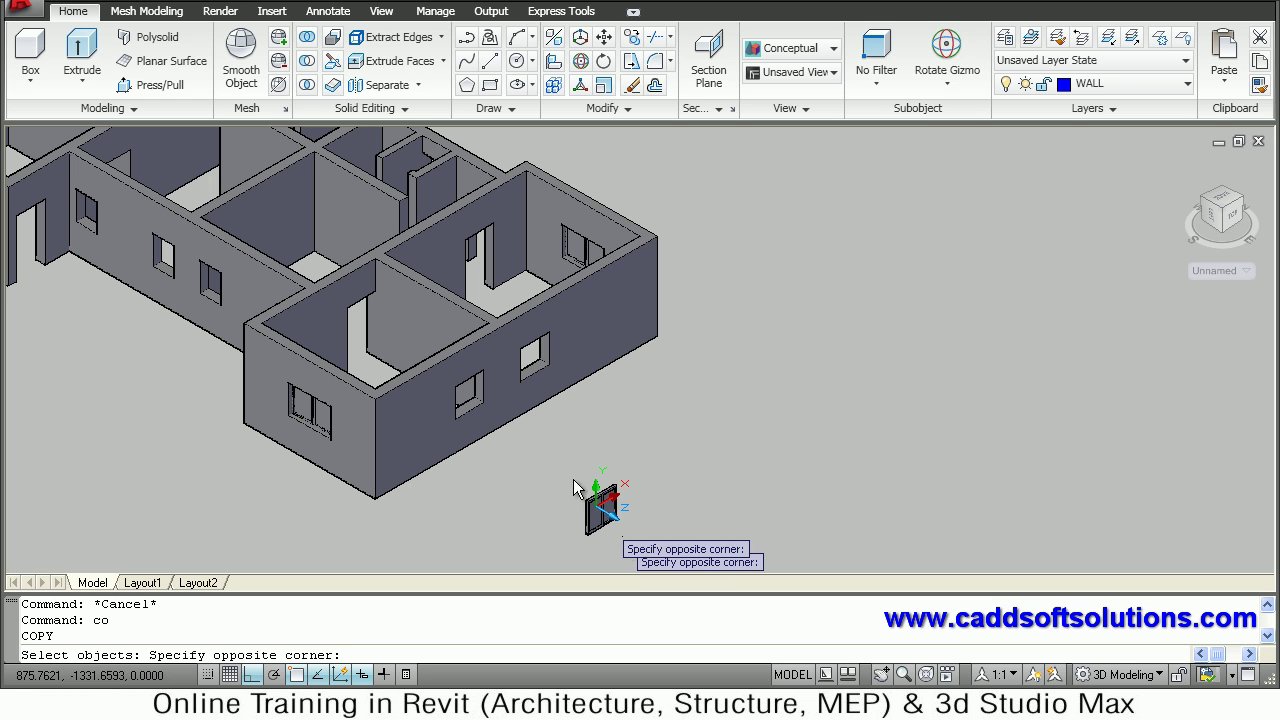
pyautogui.click(589, 494)
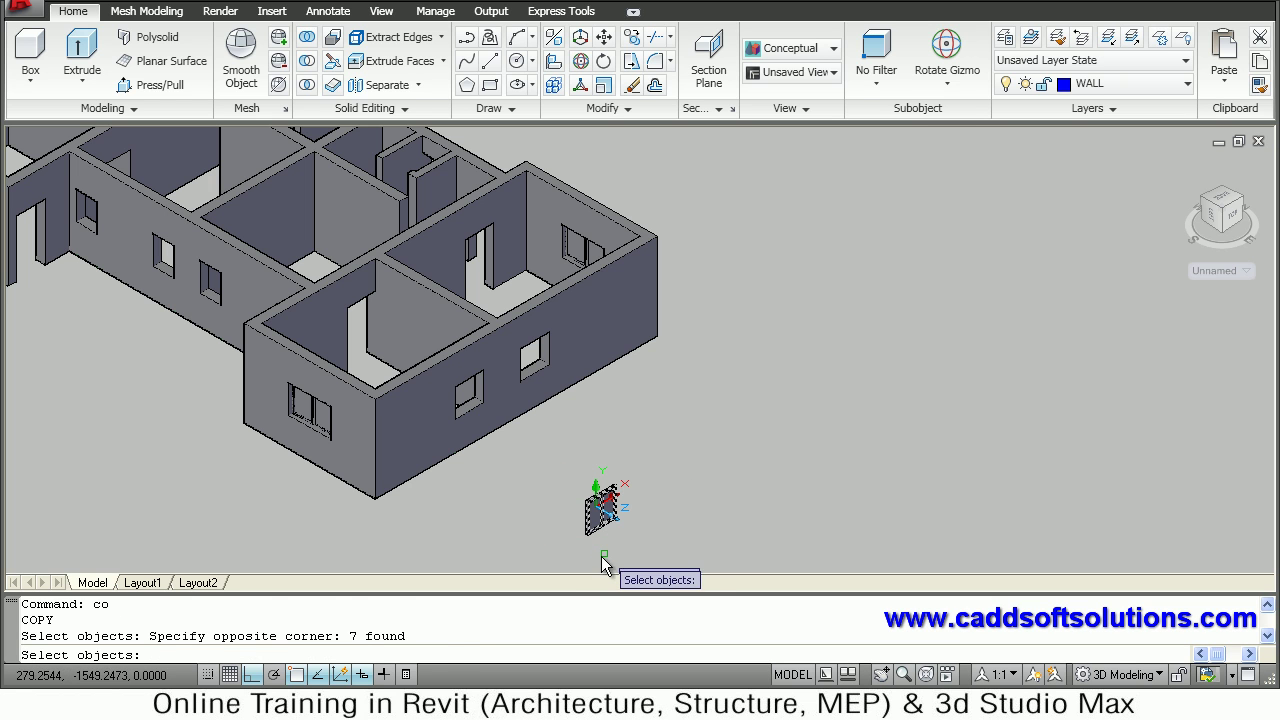
pyautogui.press('Return')
pyautogui.scroll(6, 568, 546)
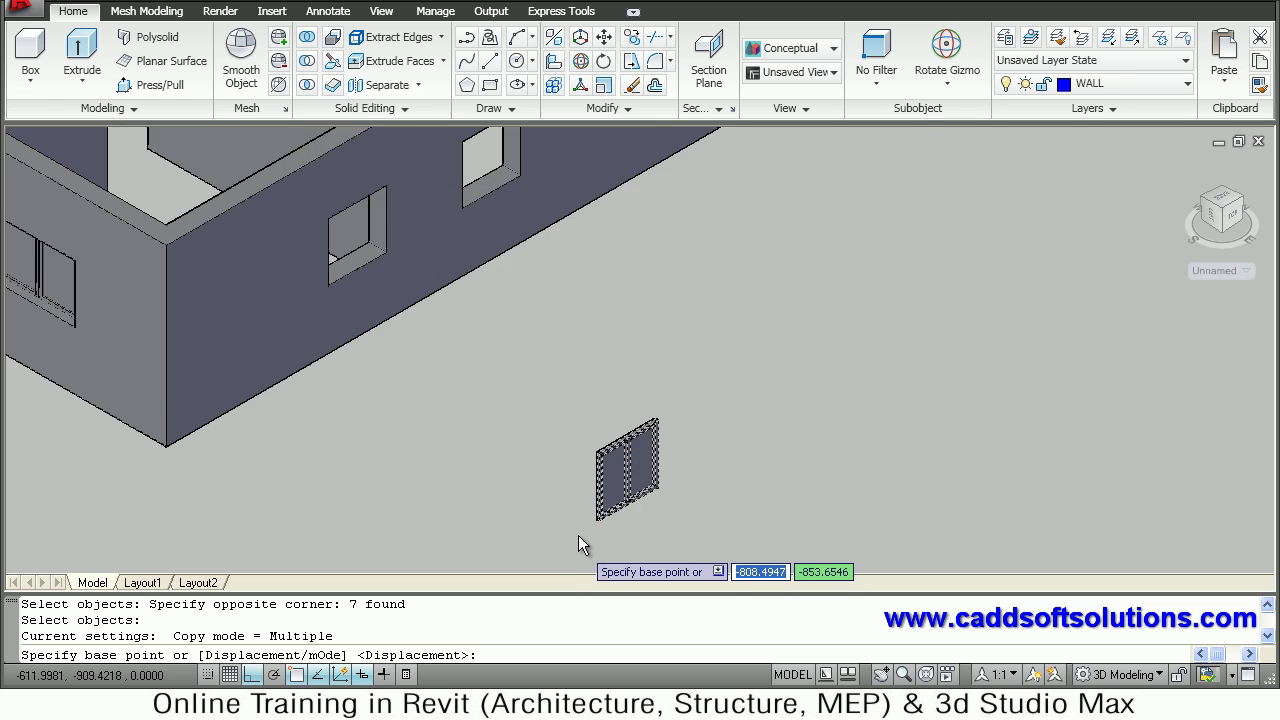
pyautogui.scroll(2, 613, 473)
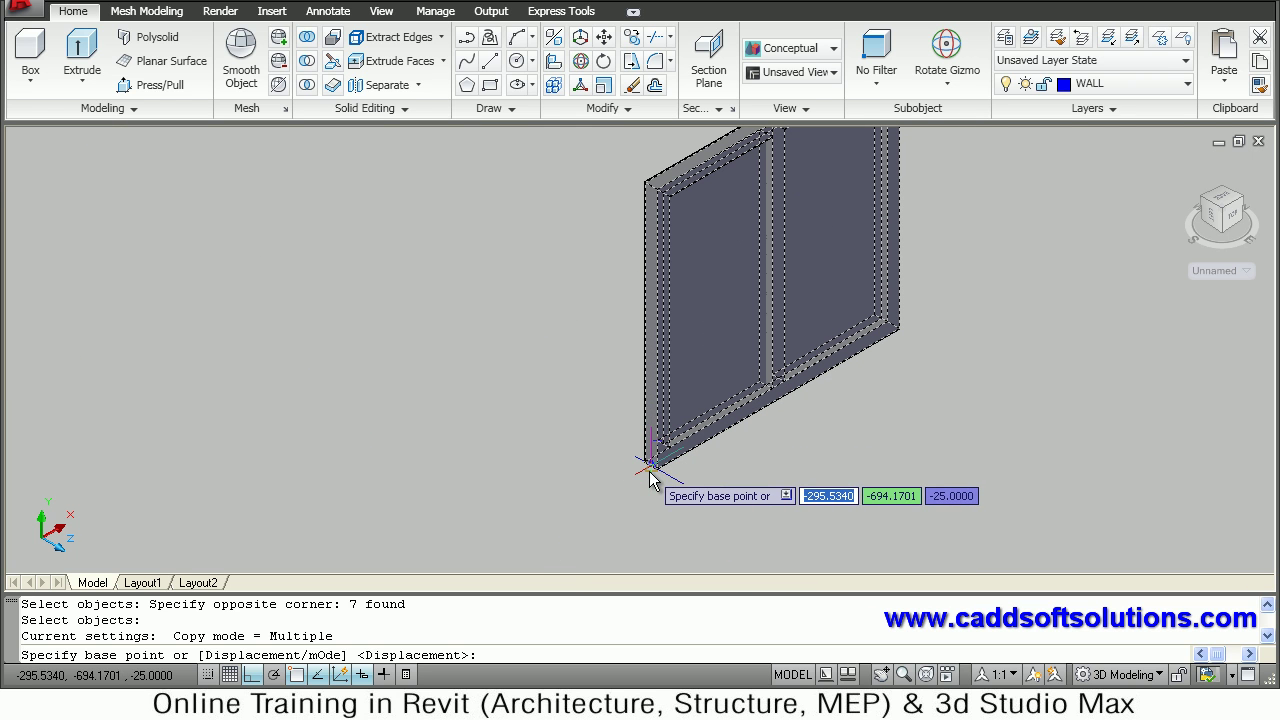
pyautogui.scroll(-7, 585, 405)
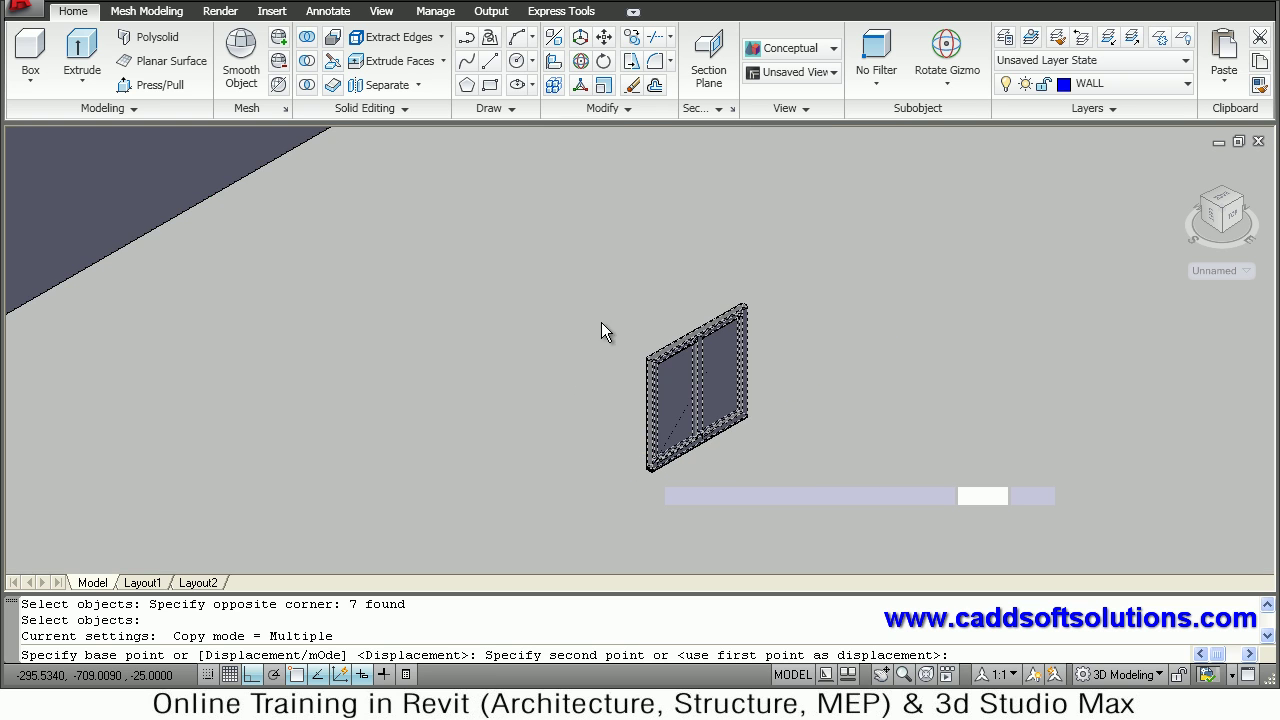
# - Place a copy of the two-panel window at mid-depth in the first square opening of the near end wall, at its lower inner corner
pyautogui.scroll(-1, 535, 255)
pyautogui.moveTo(558, 248); pyautogui.dragTo(720, 406, button='middle')
pyautogui.moveTo(605, 298); pyautogui.dragTo(680, 384, button='middle')
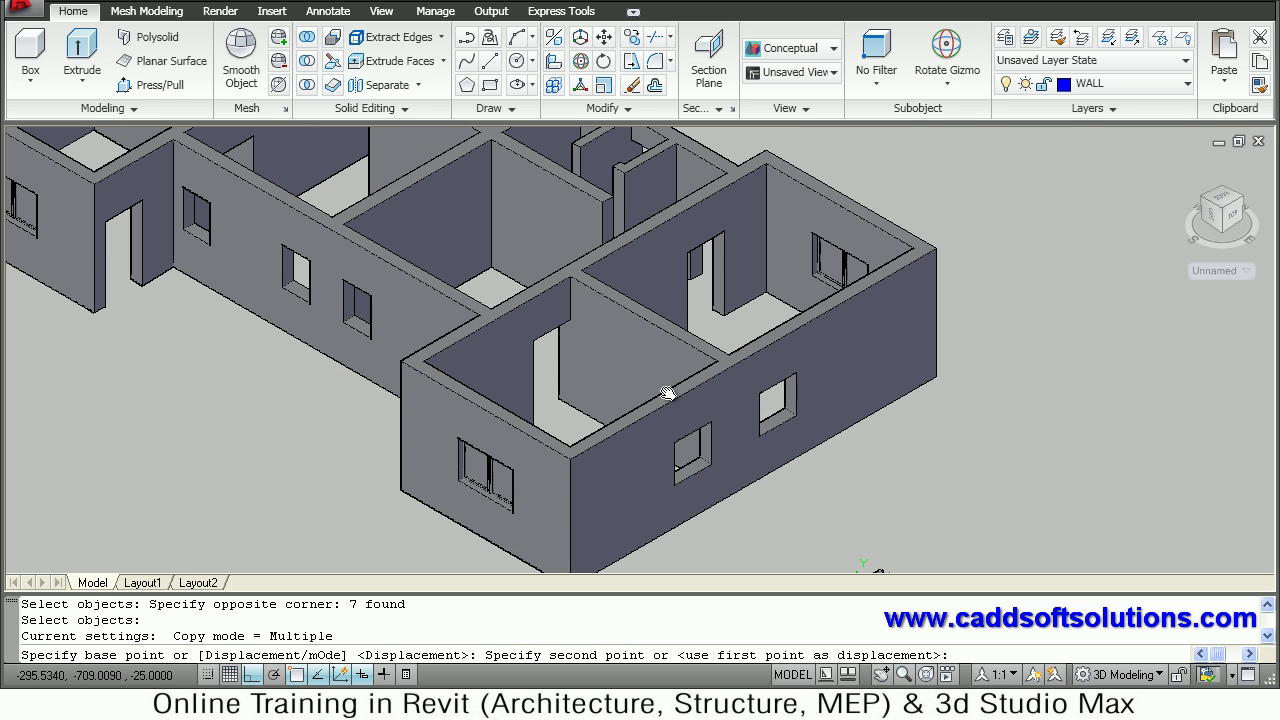
pyautogui.moveTo(517, 337)
pyautogui.keyDown('shift'); pyautogui.mouseDown(button='middle')
pyautogui.moveTo(449, 325)
pyautogui.moveTo(423, 289)
pyautogui.mouseUp(button='middle'); pyautogui.keyUp('shift')
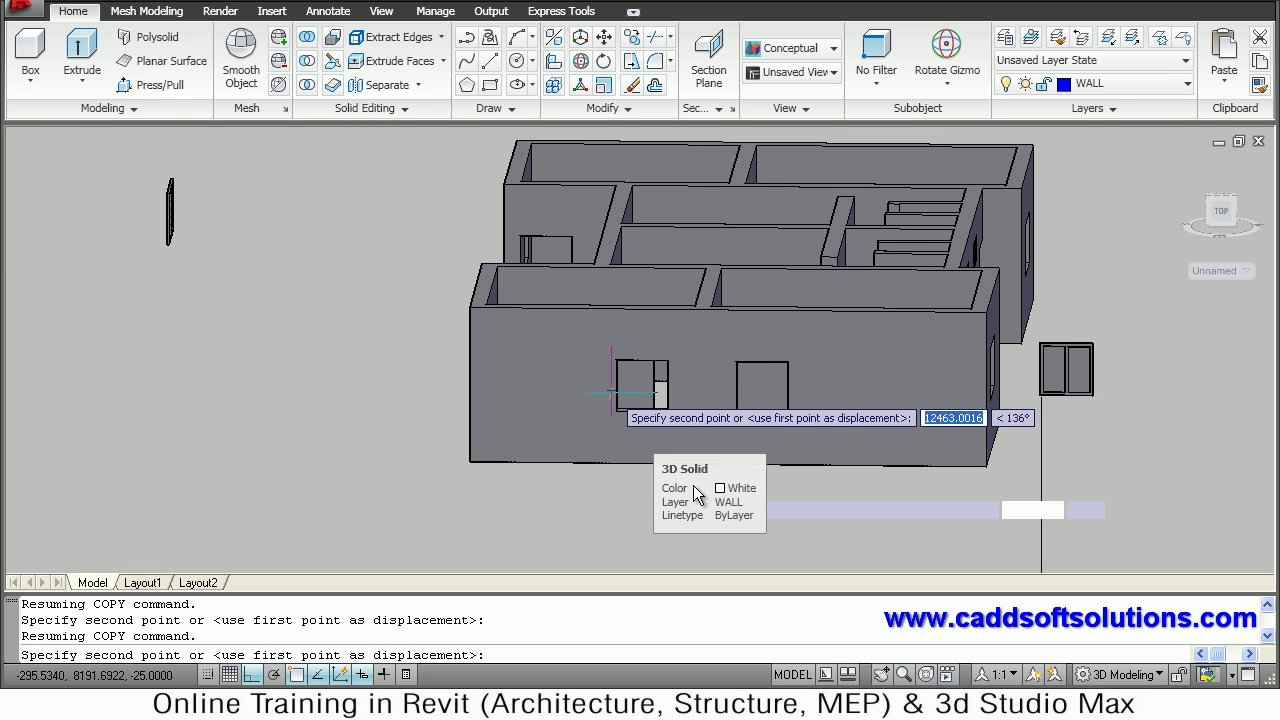
pyautogui.moveTo(543, 420)
pyautogui.keyDown('shift'); pyautogui.mouseDown(button='middle')
pyautogui.moveTo(563, 429)
pyautogui.moveTo(500, 400)
pyautogui.moveTo(653, 370)
pyautogui.mouseUp(button='middle'); pyautogui.keyUp('shift')
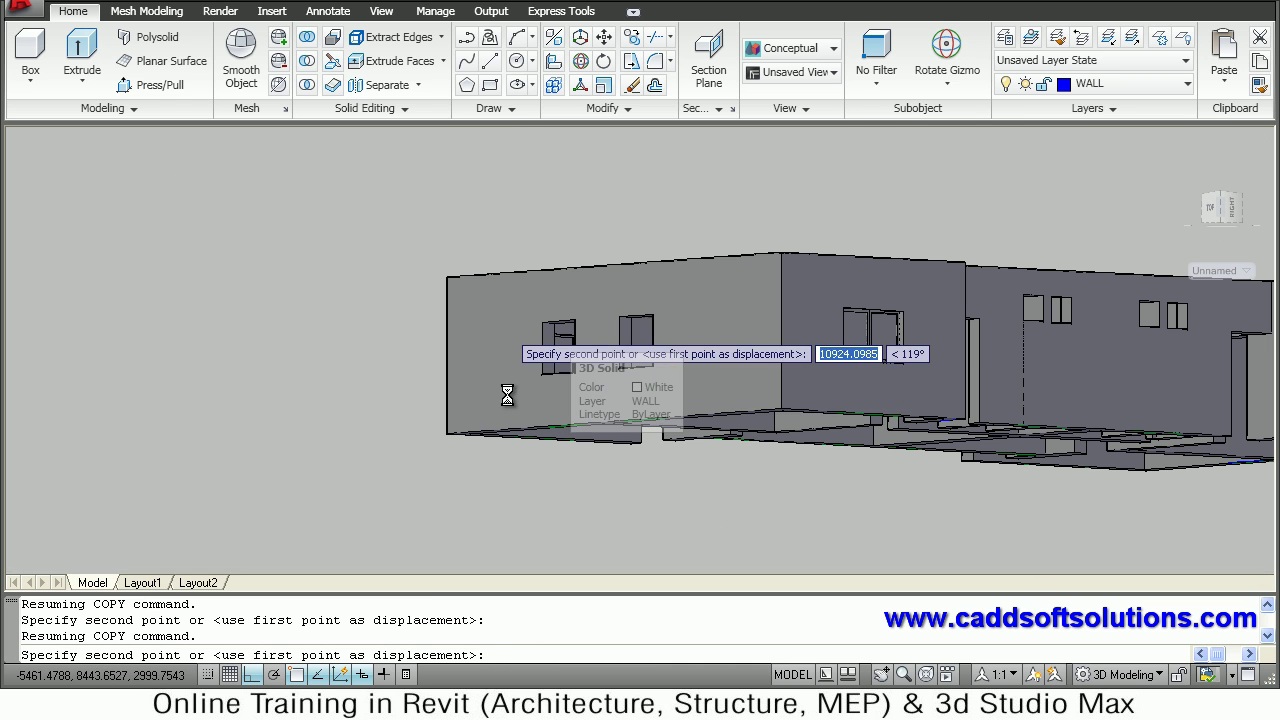
pyautogui.keyDown('shift'); pyautogui.moveTo(509, 410); pyautogui.dragTo(507, 460, button='middle'); pyautogui.keyUp('shift')
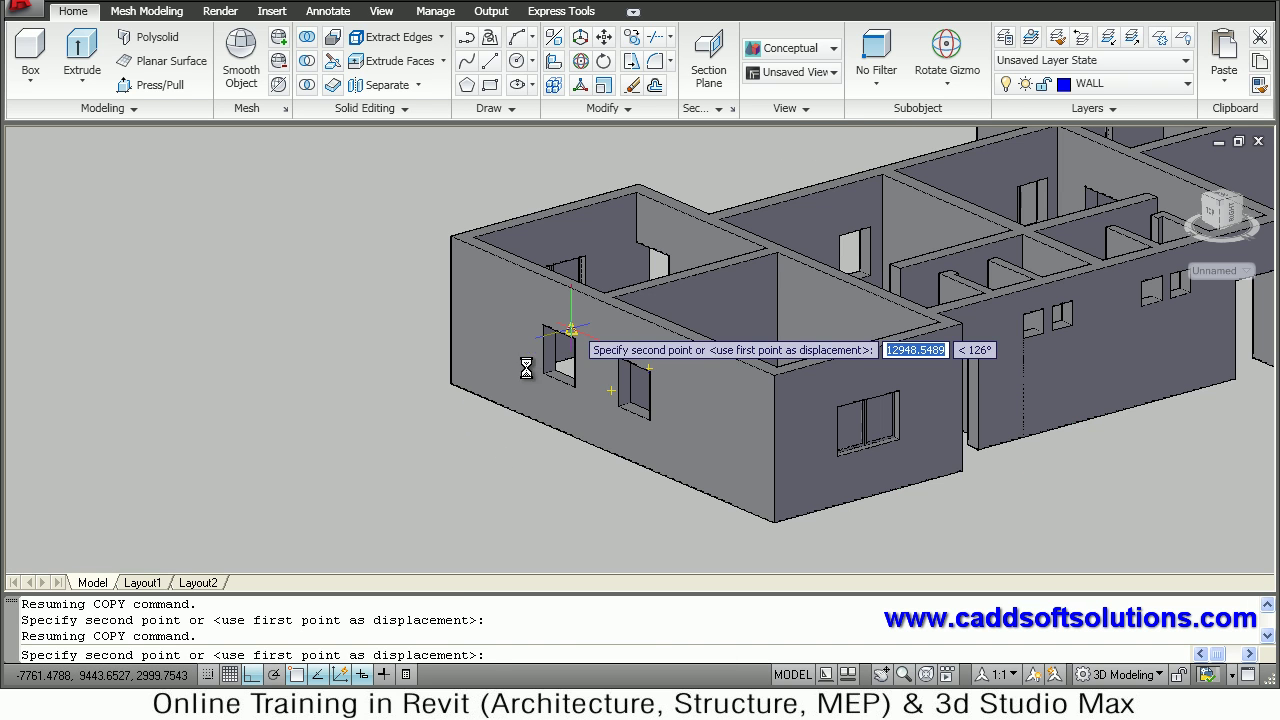
pyautogui.scroll(4, 525, 340)
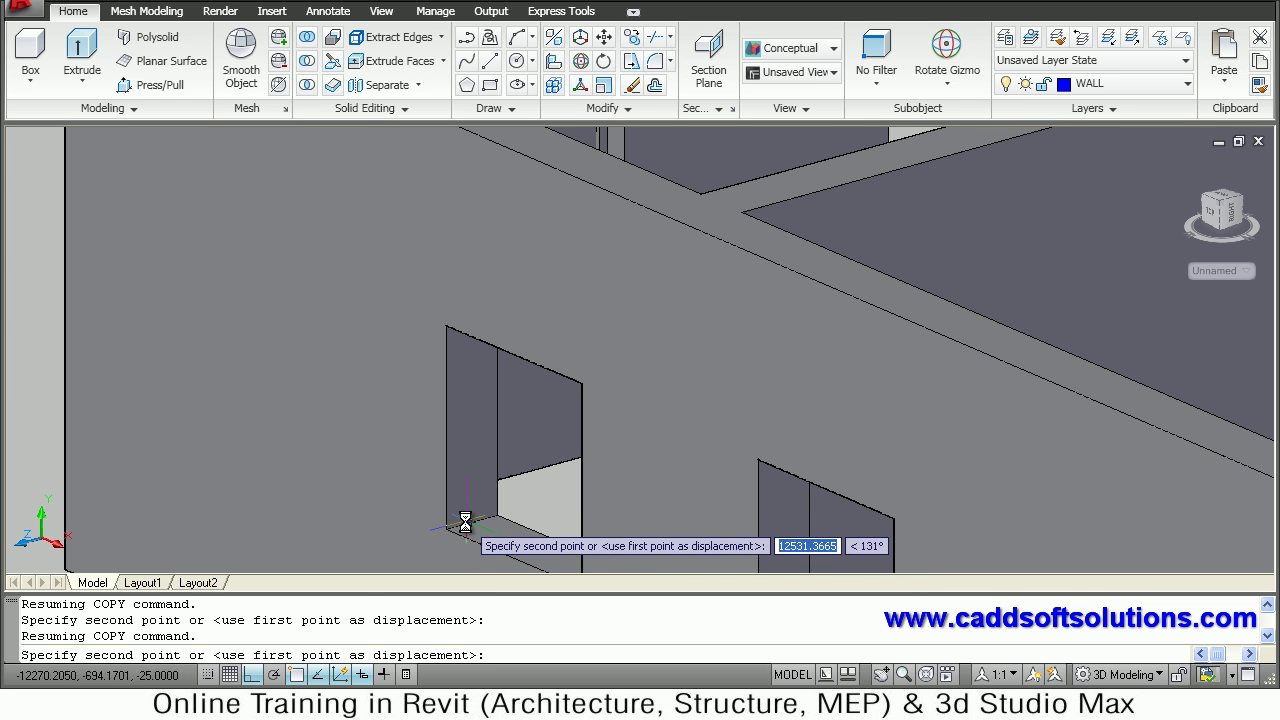
pyautogui.click(465, 522)
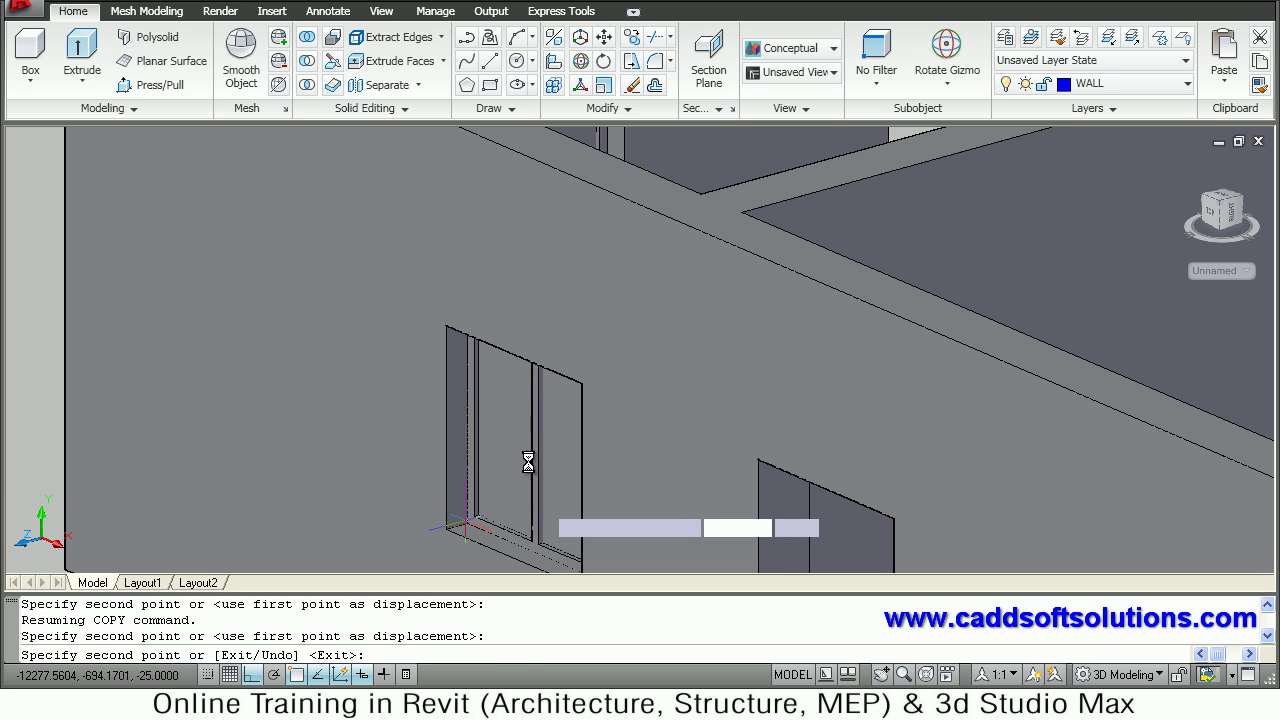
# - Place another copy of the two-panel window in the second square opening of the same end wall
pyautogui.moveTo(395, 278); pyautogui.dragTo(346, 212, button='middle')
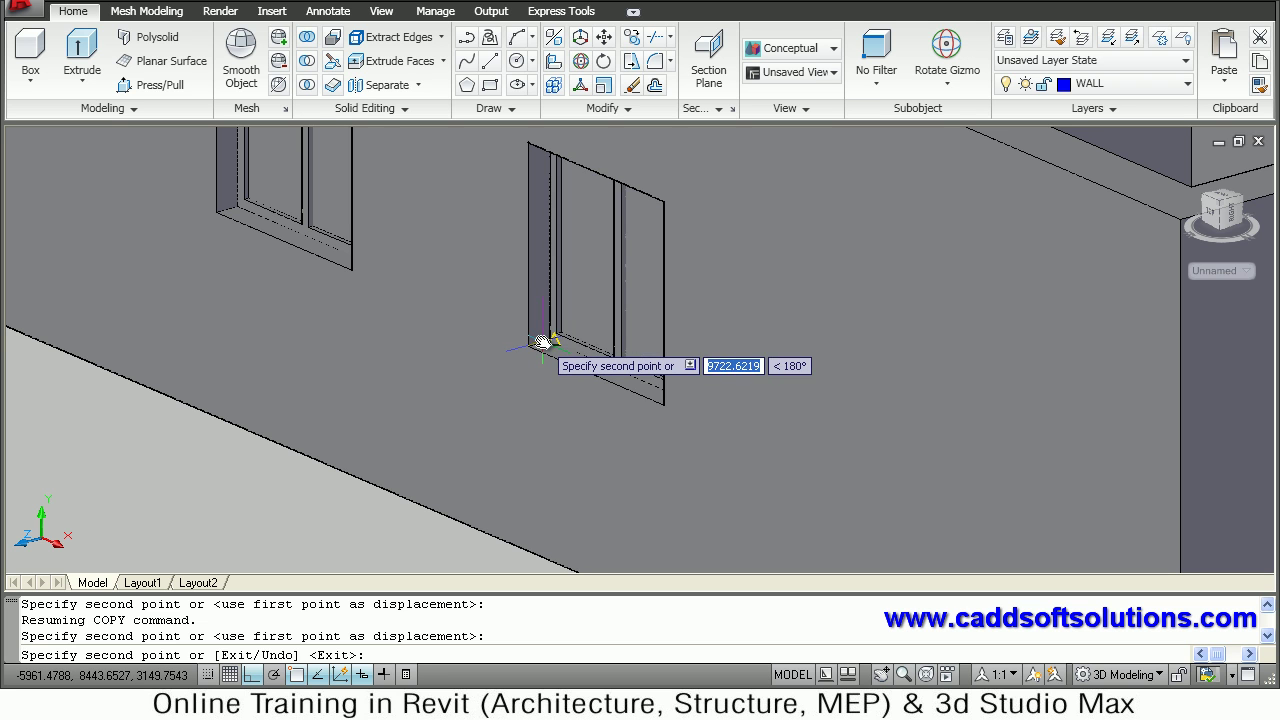
pyautogui.click(620, 376)
pyautogui.scroll(-3, 620, 378)
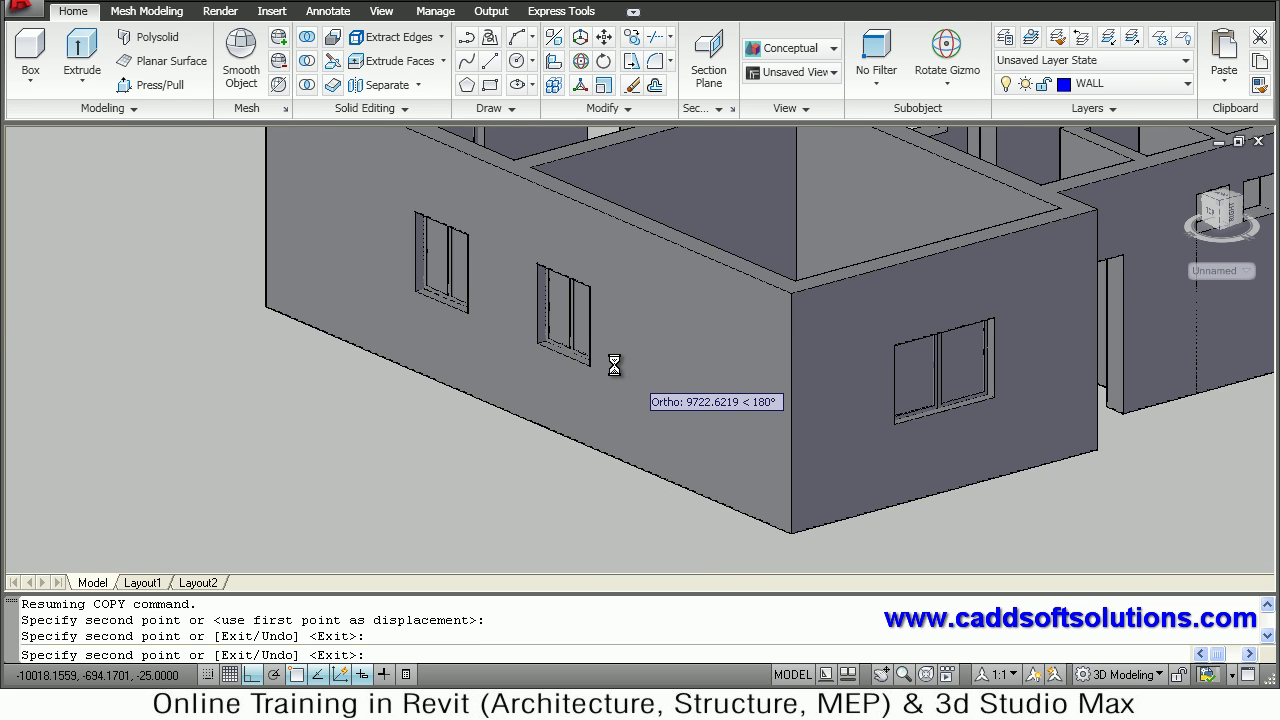
# - Place a copy of the two-panel window at mid-depth in a square opening of the opposite wing's outer end wall
pyautogui.moveTo(816, 294); pyautogui.dragTo(249, 474, button='middle')
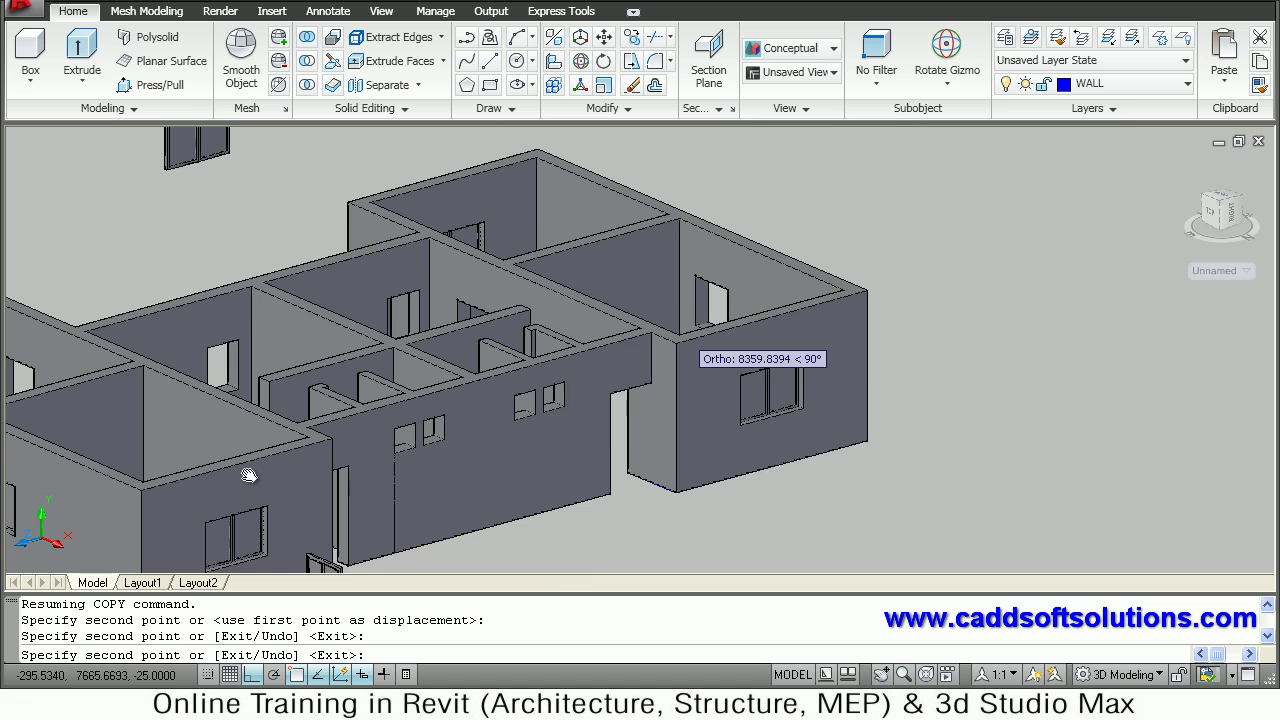
pyautogui.moveTo(744, 329); pyautogui.dragTo(688, 338, button='middle')
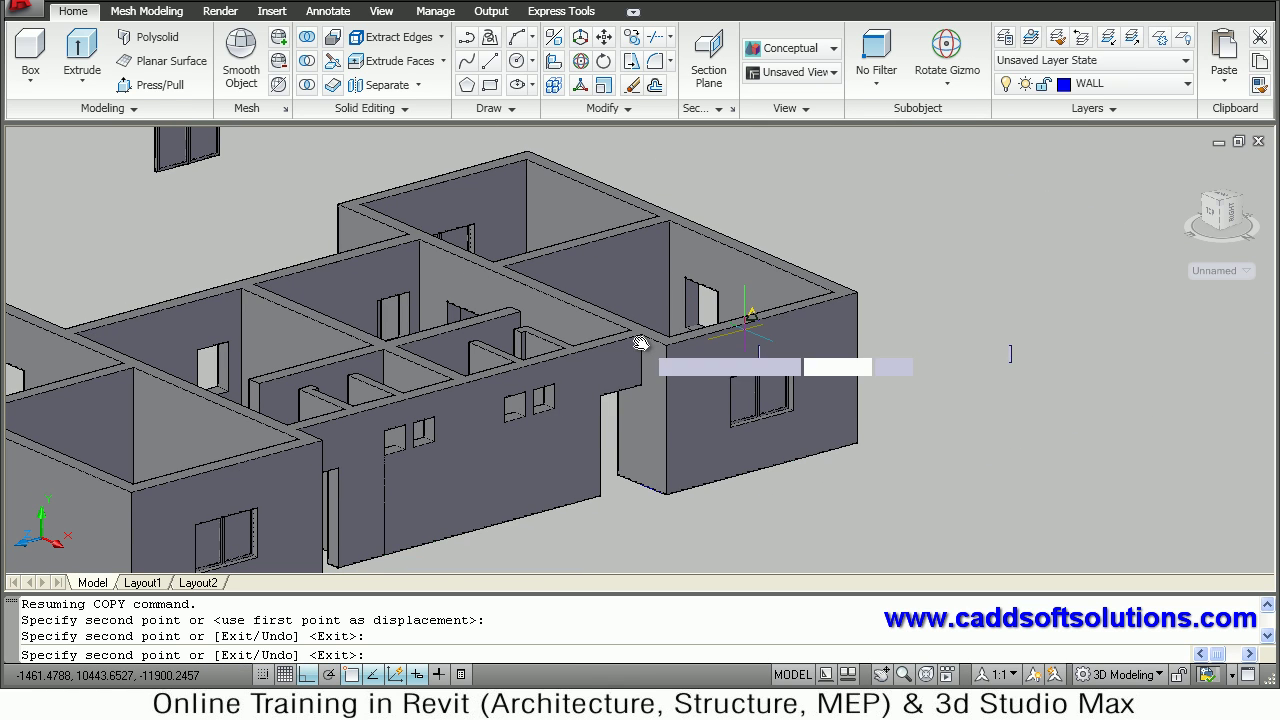
pyautogui.scroll(3, 603, 320)
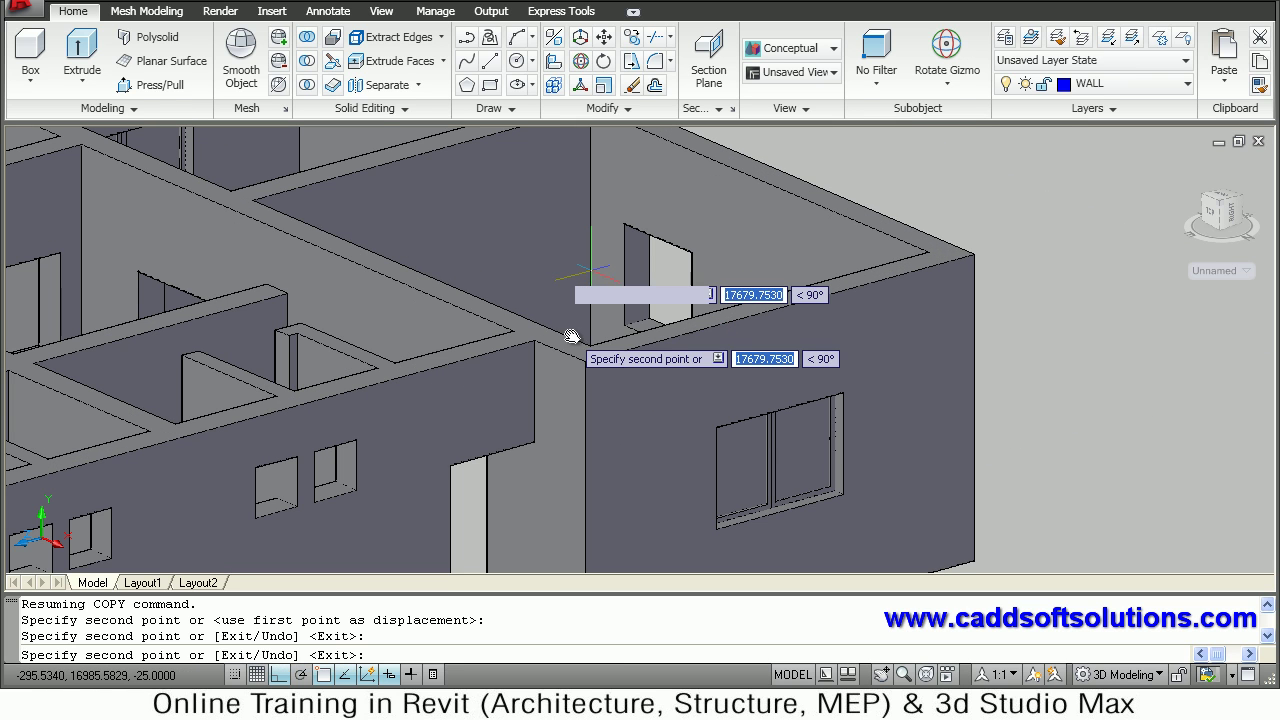
pyautogui.scroll(2, 620, 352)
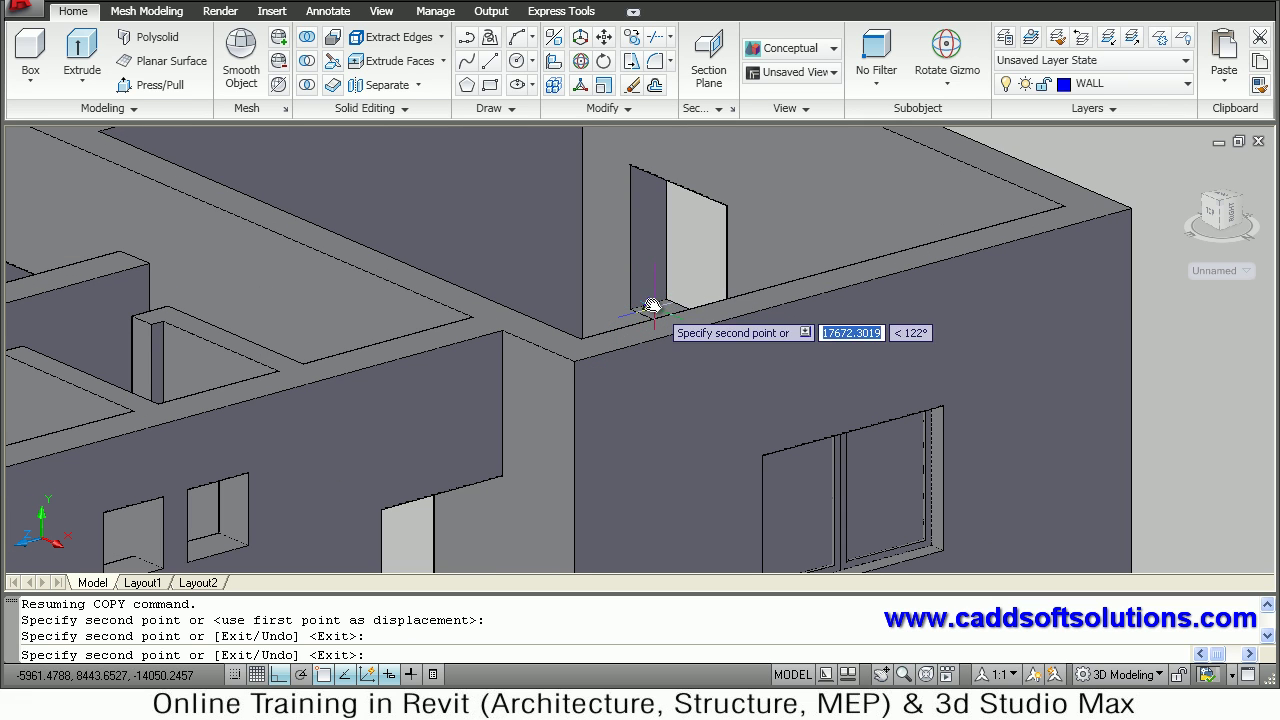
pyautogui.click(651, 306)
pyautogui.scroll(-5, 683, 294)
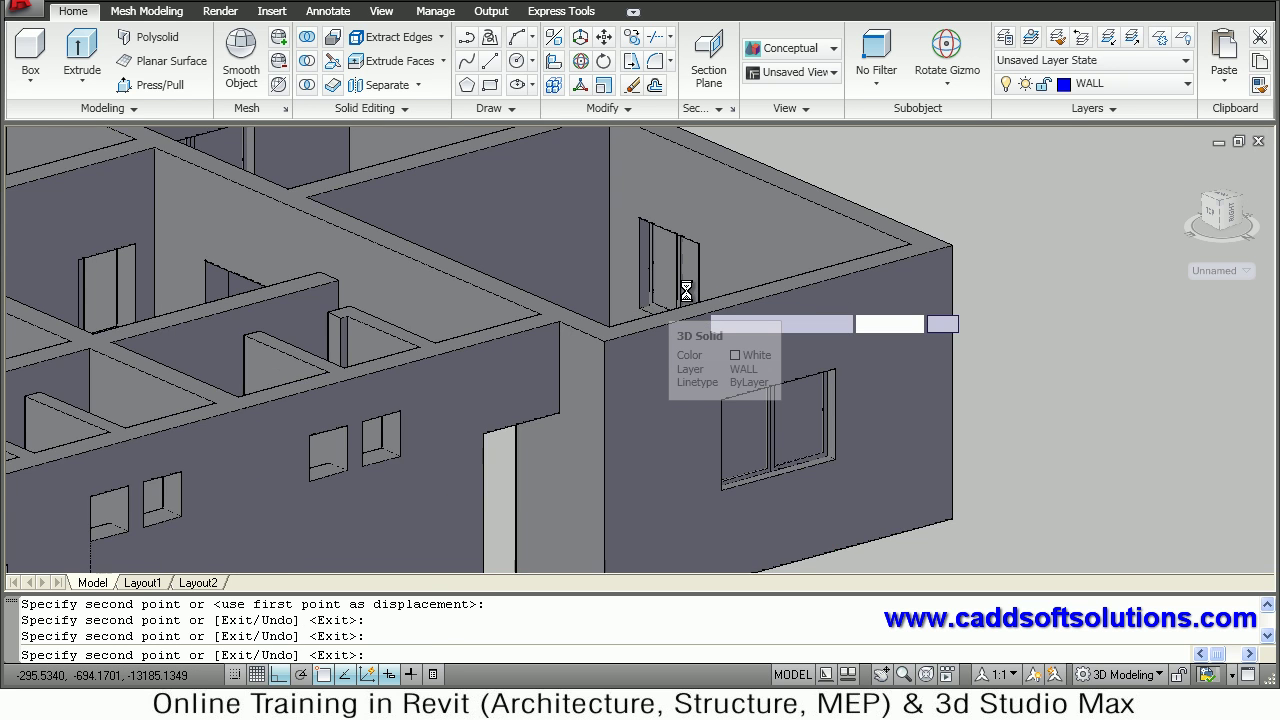
# - Place a copy of the two-panel window in the remaining opening of the opposite end wall and finish copying
pyautogui.moveTo(633, 315); pyautogui.dragTo(742, 351, button='middle')
pyautogui.keyDown('shift'); pyautogui.moveTo(550, 305); pyautogui.dragTo(612, 432, button='middle'); pyautogui.keyUp('shift')
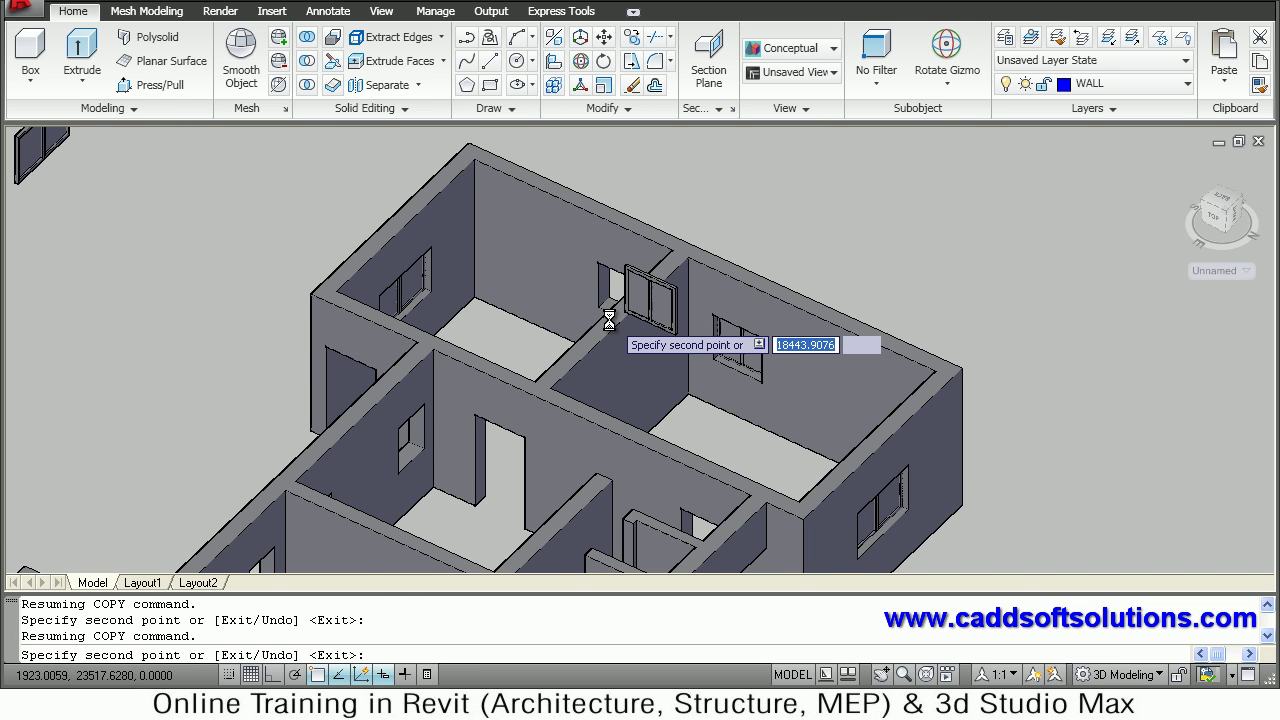
pyautogui.scroll(3, 609, 320)
pyautogui.scroll(3, 533, 291)
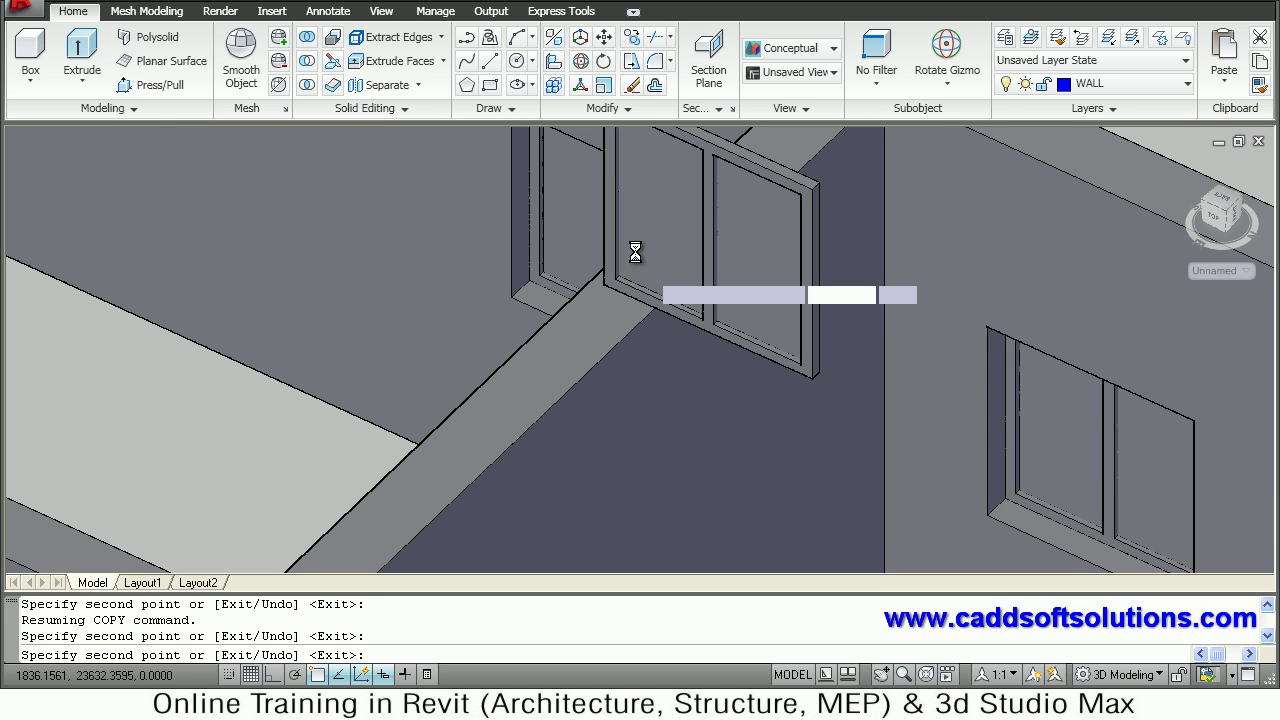
pyautogui.scroll(-5, 644, 318)
pyautogui.press('Escape')
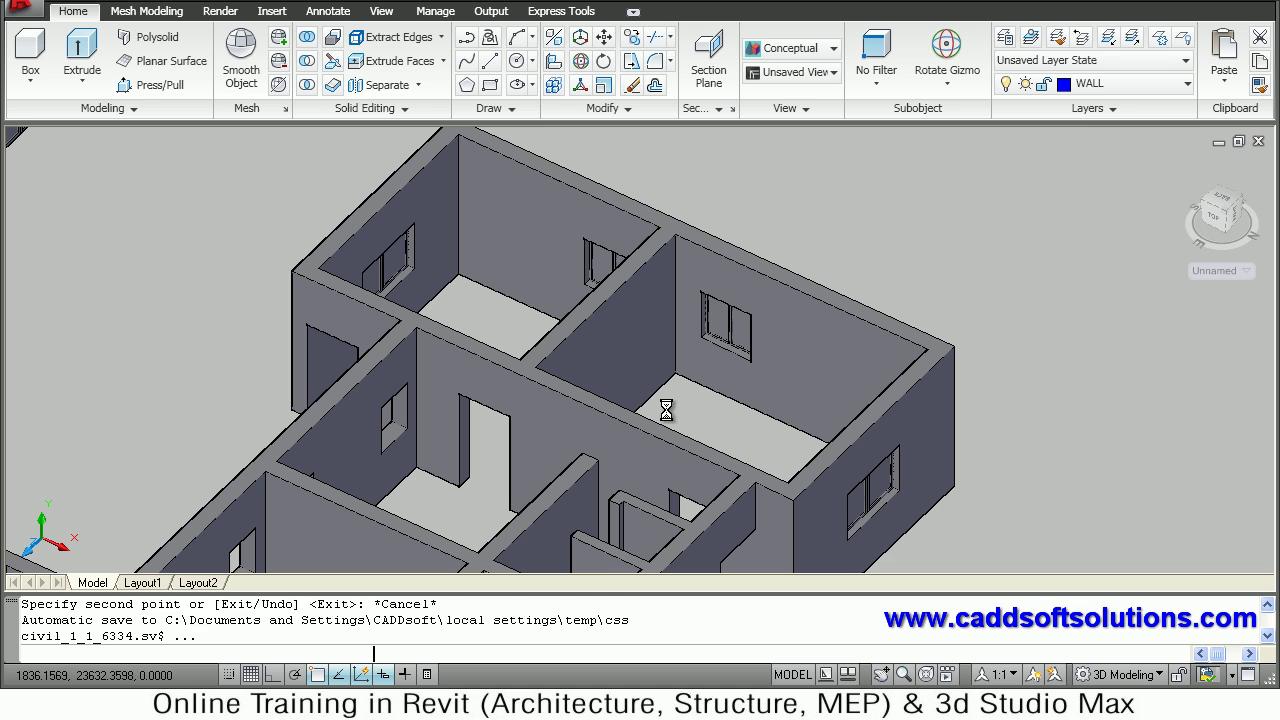
# - Erase the original two-panel window and its glass standing outside the building
pyautogui.scroll(-2, 860, 394)
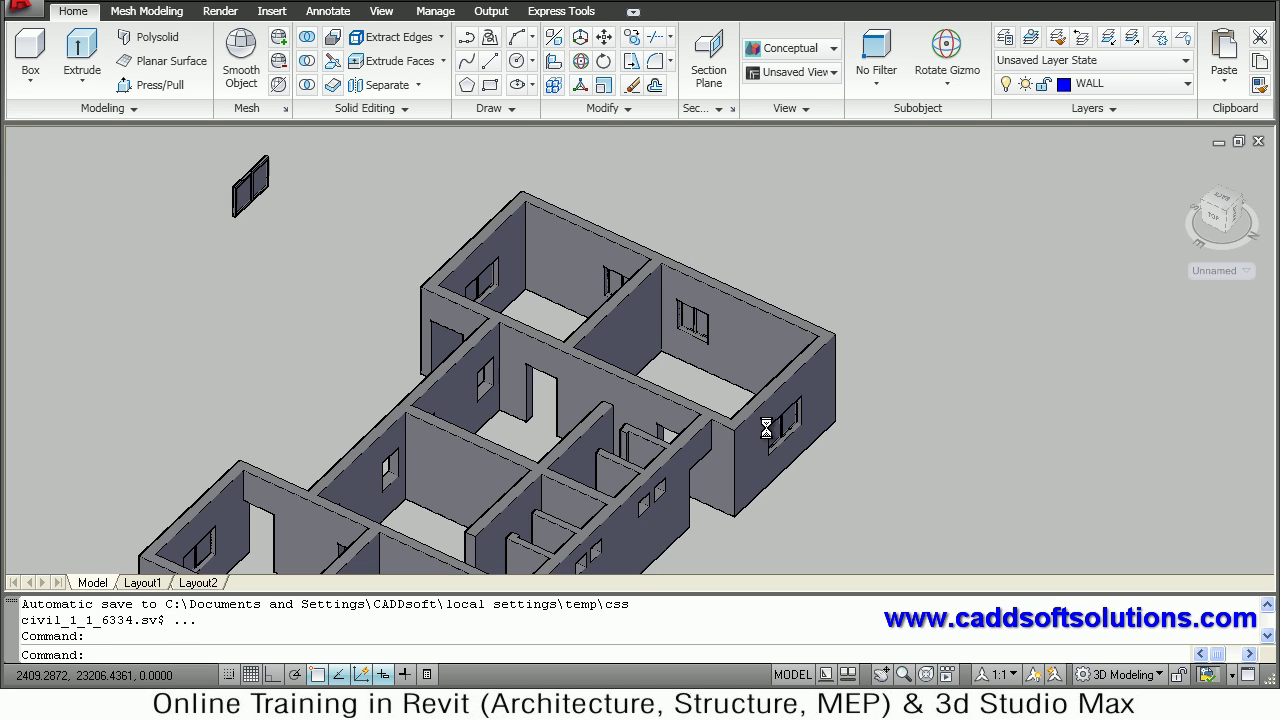
pyautogui.moveTo(860, 394); pyautogui.dragTo(805, 169, button='middle')
pyautogui.press('Escape')
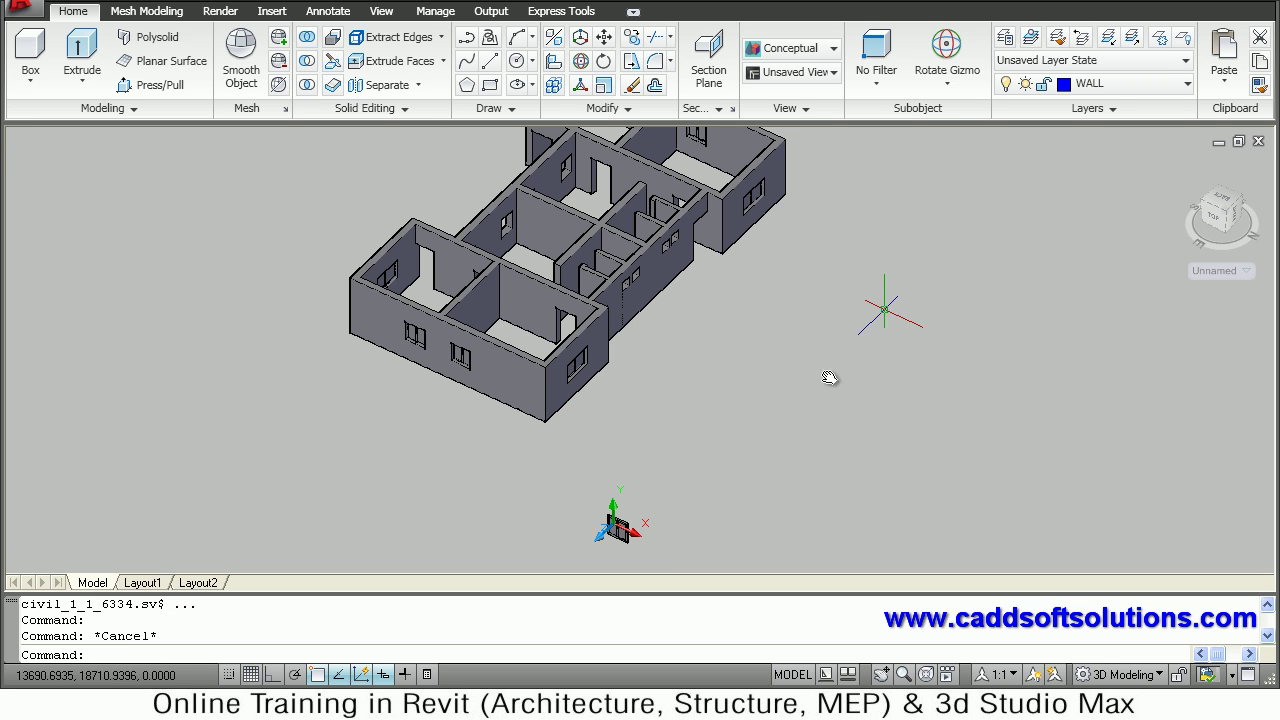
pyautogui.write('e')
pyautogui.press('Return')
pyautogui.click(660, 497)
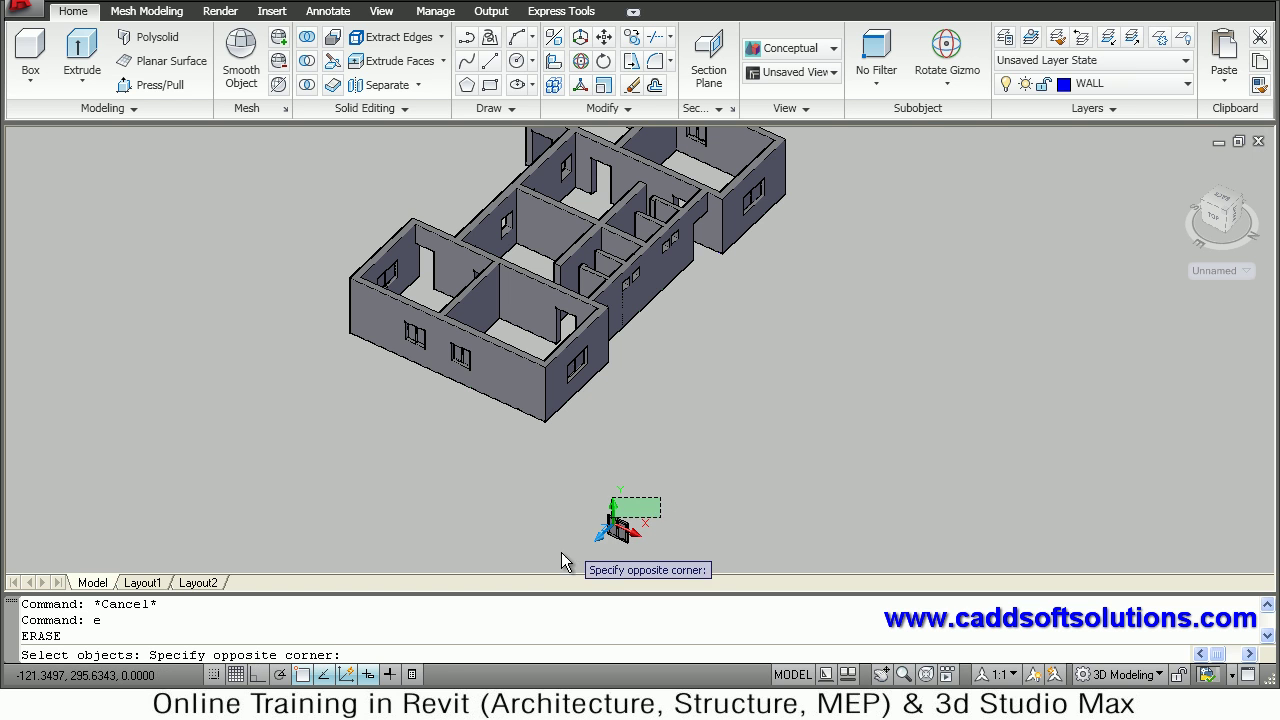
pyautogui.click(556, 546)
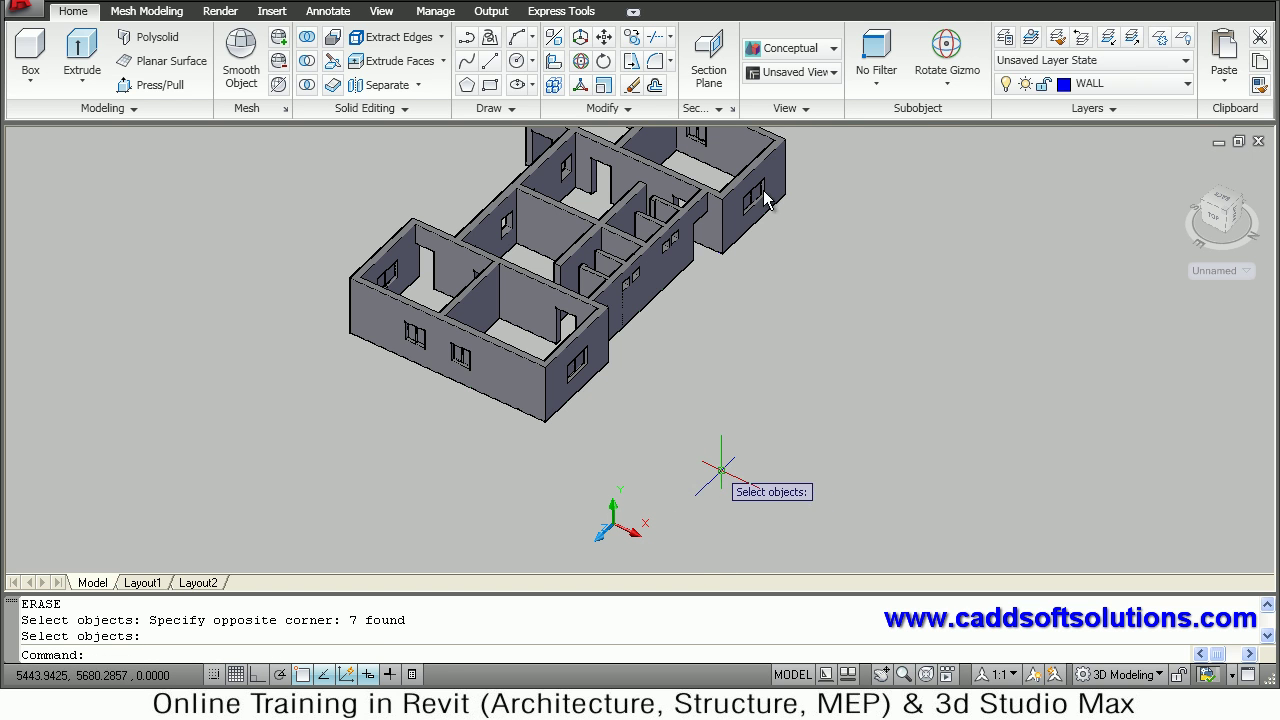
# - Set the view to SE Isometric
pyautogui.click(788, 72)
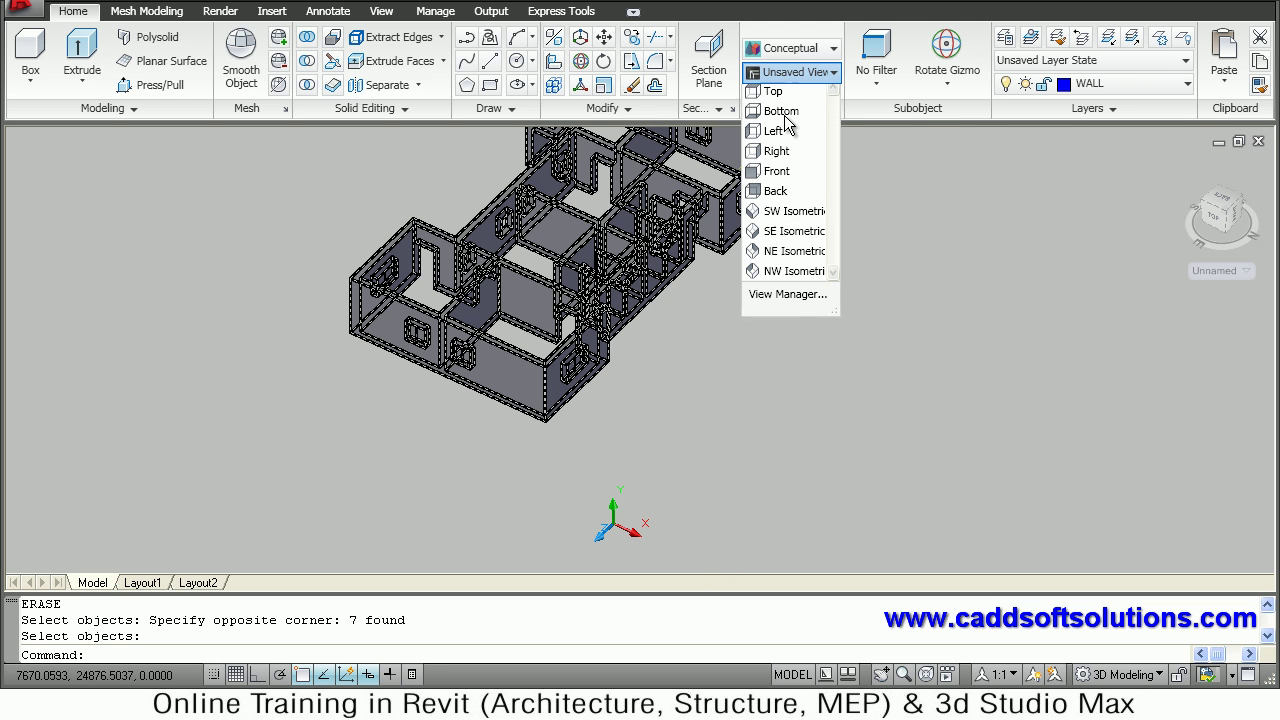
pyautogui.click(767, 256)
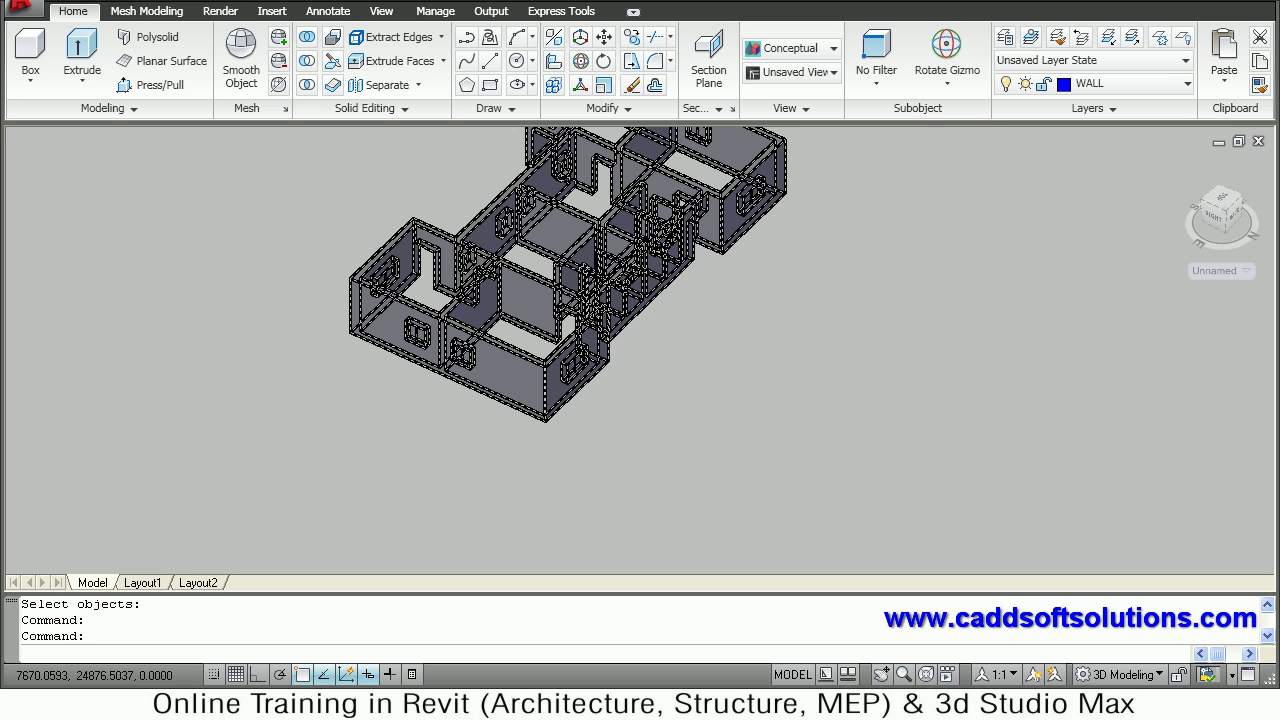
pyautogui.click(767, 236)
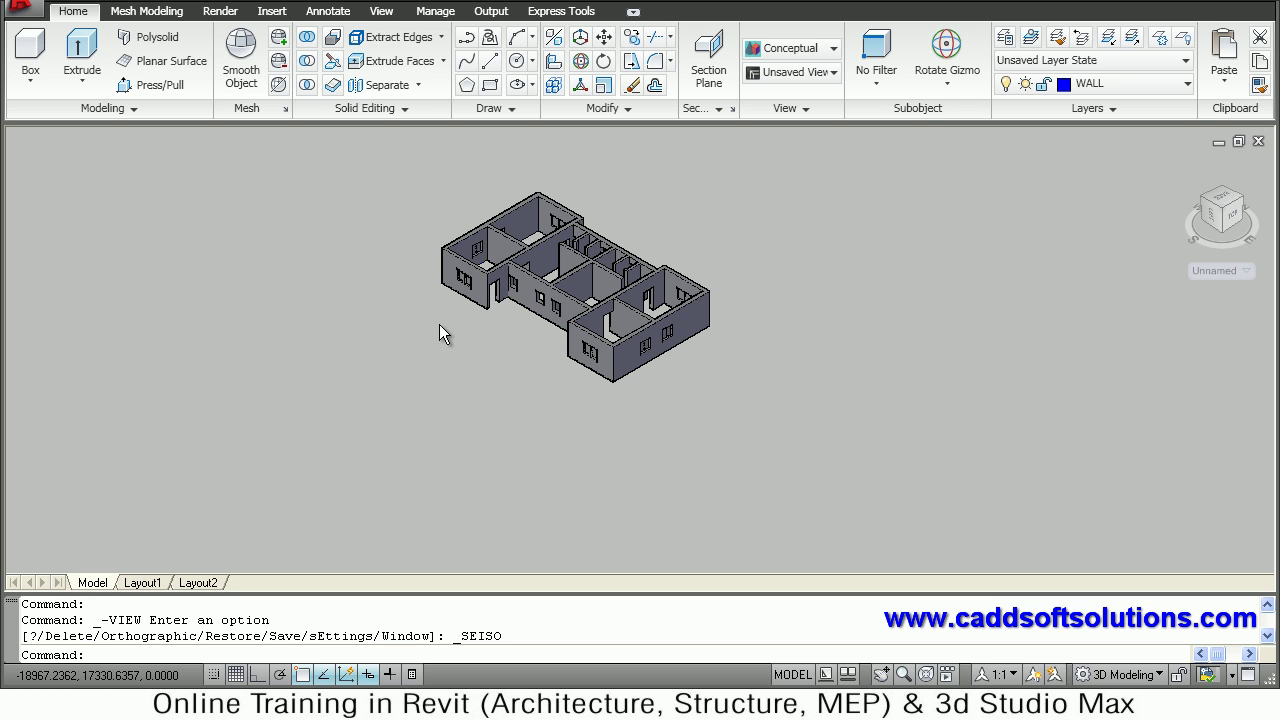
# - Examine the building's placed windows and the wall openings that are still empty
pyautogui.scroll(2, 504, 296)
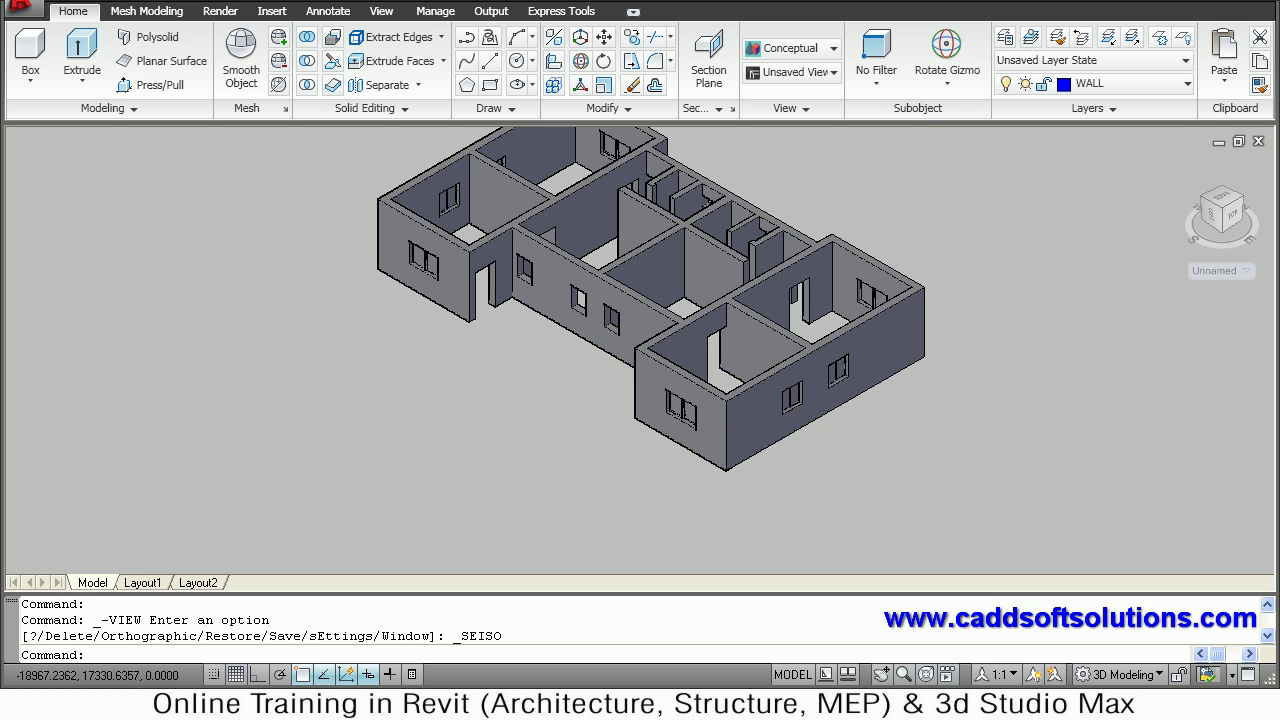
pyautogui.click(469, 348)
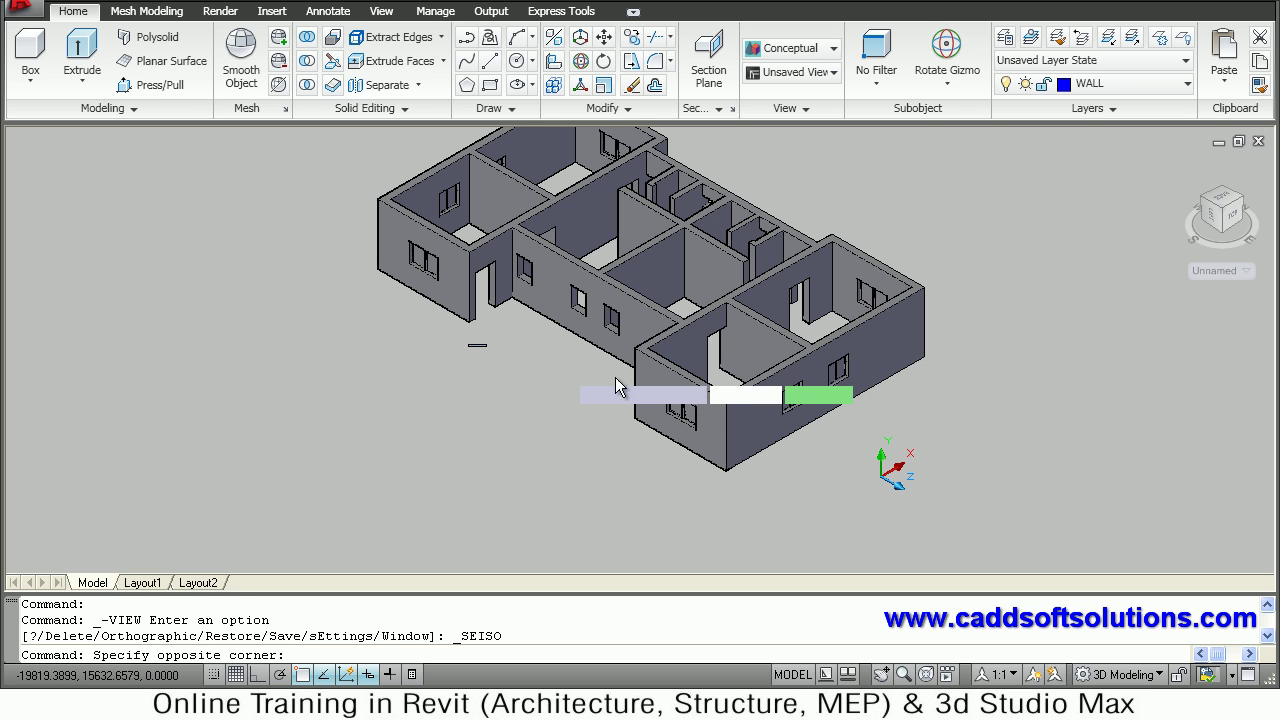
pyautogui.press('Escape')
pyautogui.hotkey('ctrl', 'a')
pyautogui.scroll(2, 545, 309)
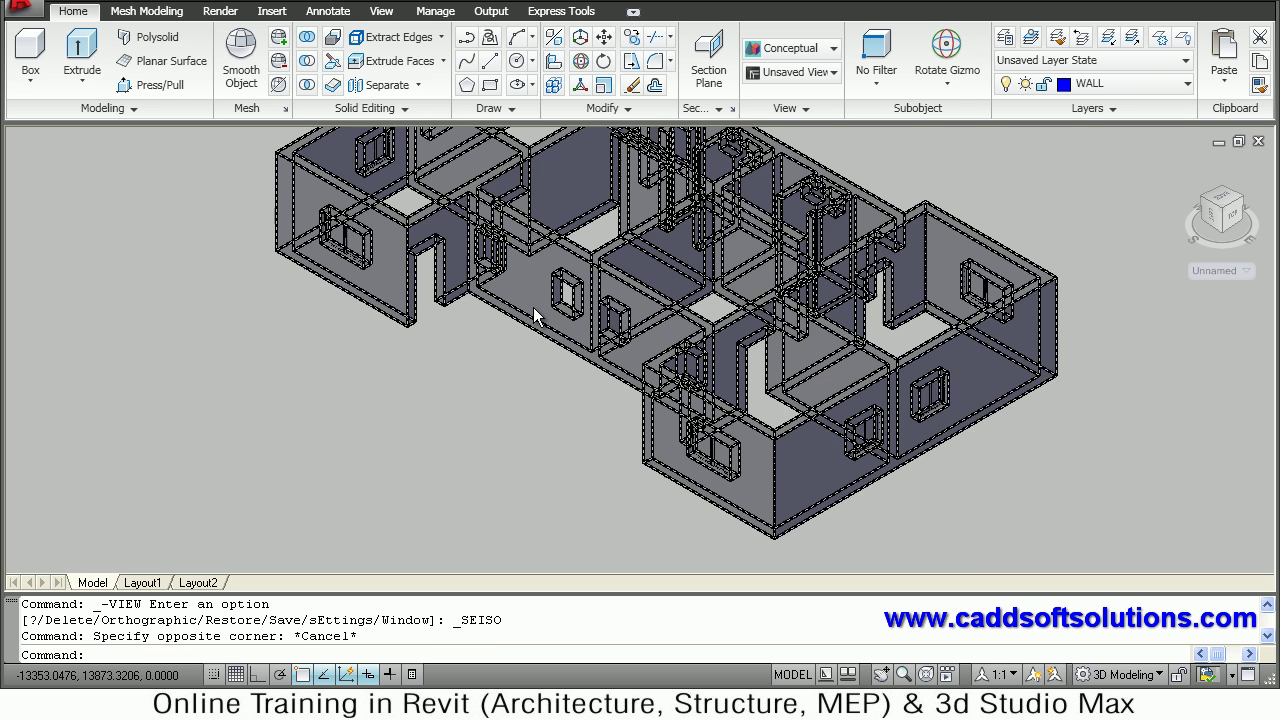
pyautogui.scroll(2, 533, 307)
pyautogui.press('Escape')
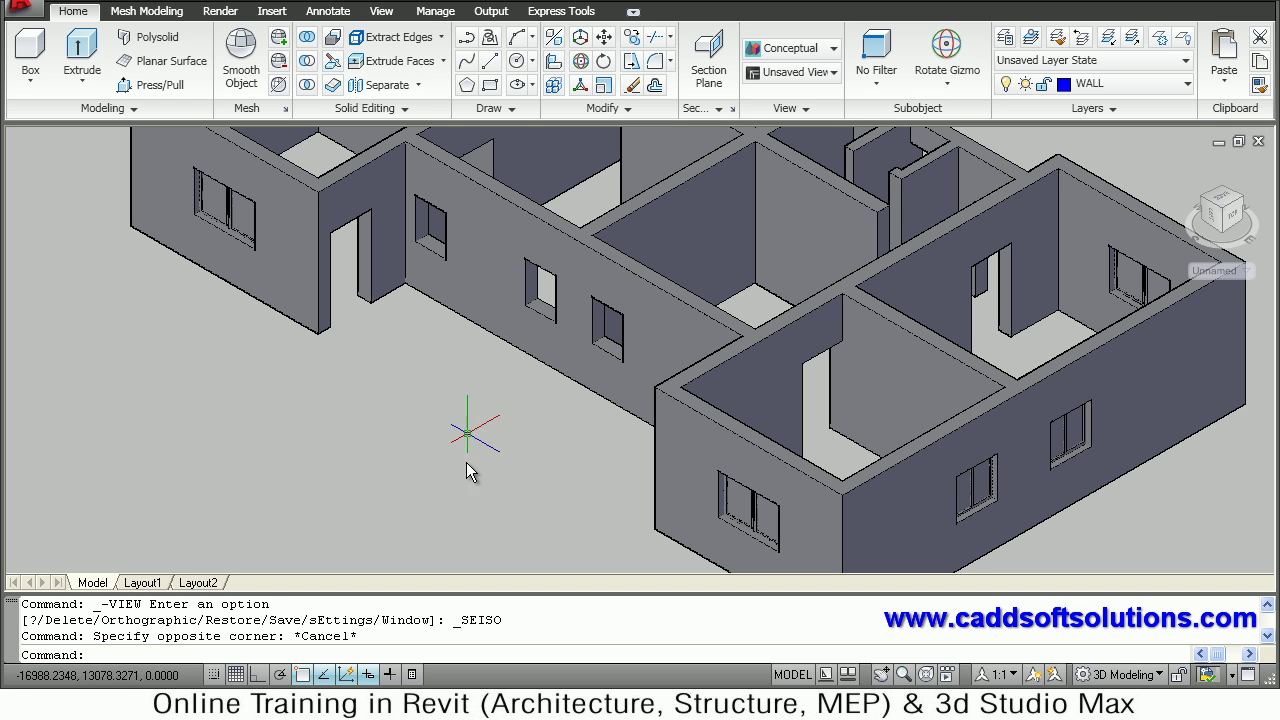
pyautogui.scroll(2, 492, 519)
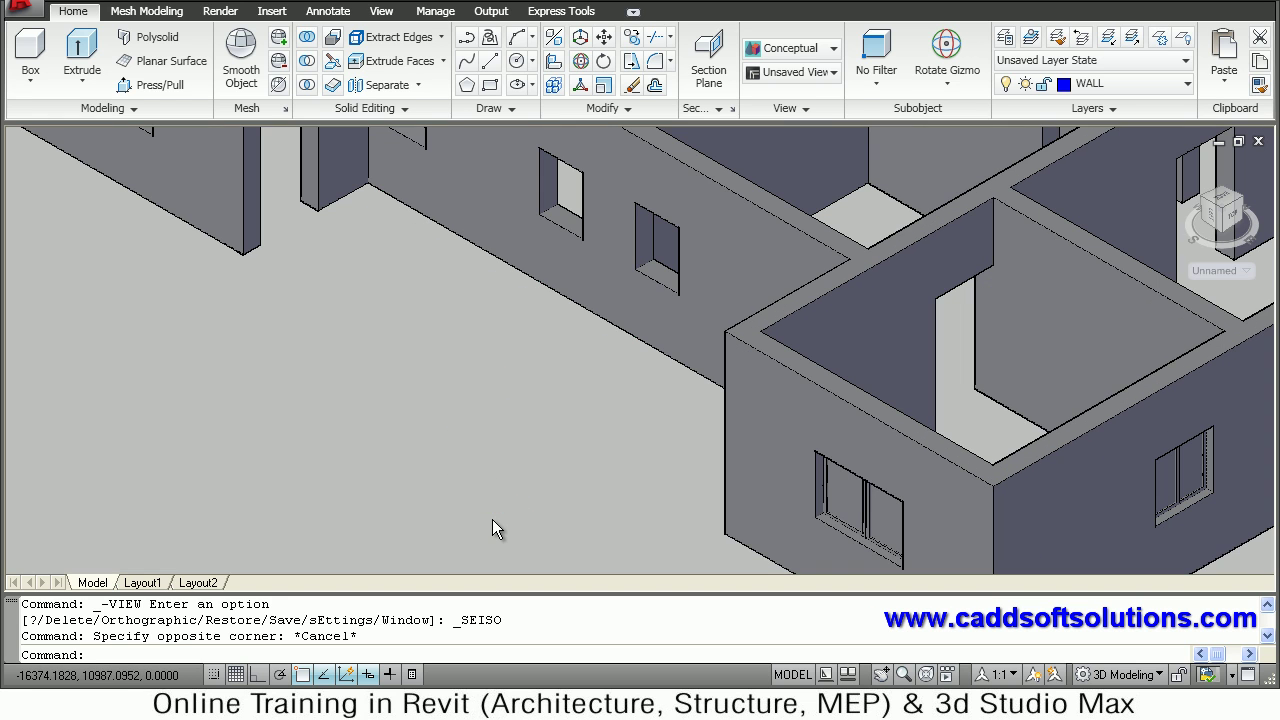
pyautogui.moveTo(503, 500); pyautogui.dragTo(512, 447, button='middle')
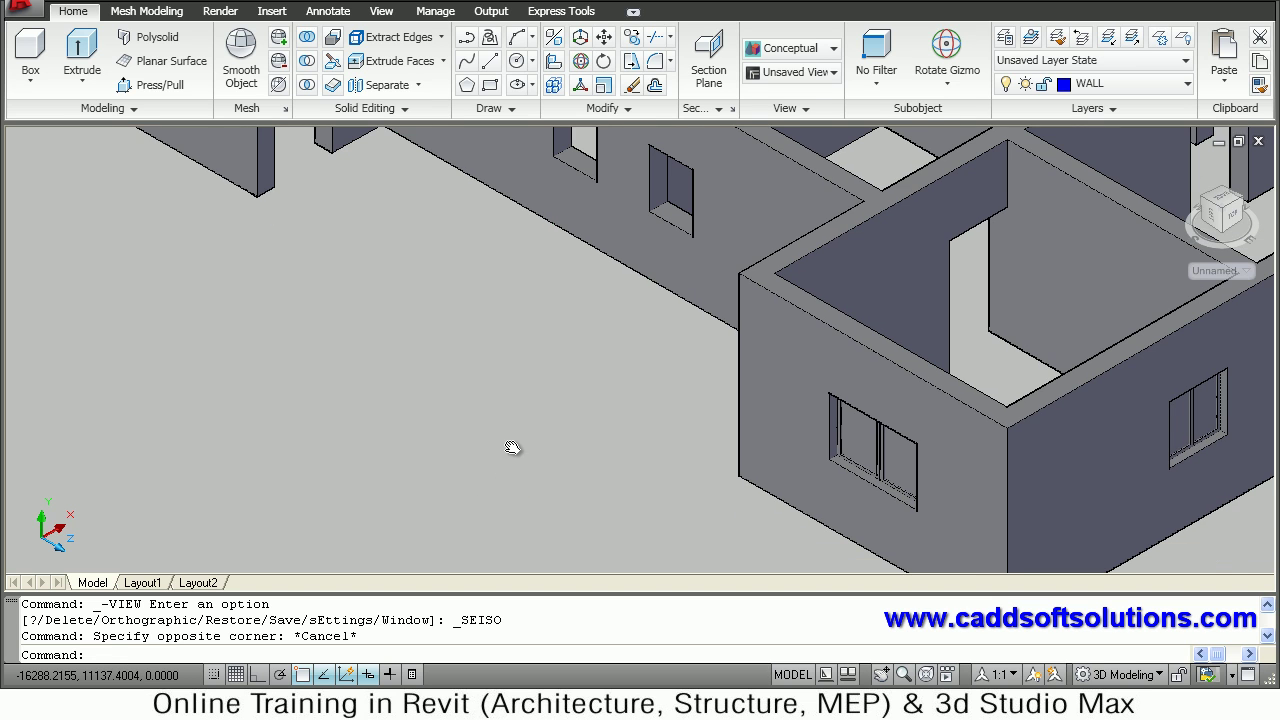
pyautogui.scroll(-4, 510, 435)
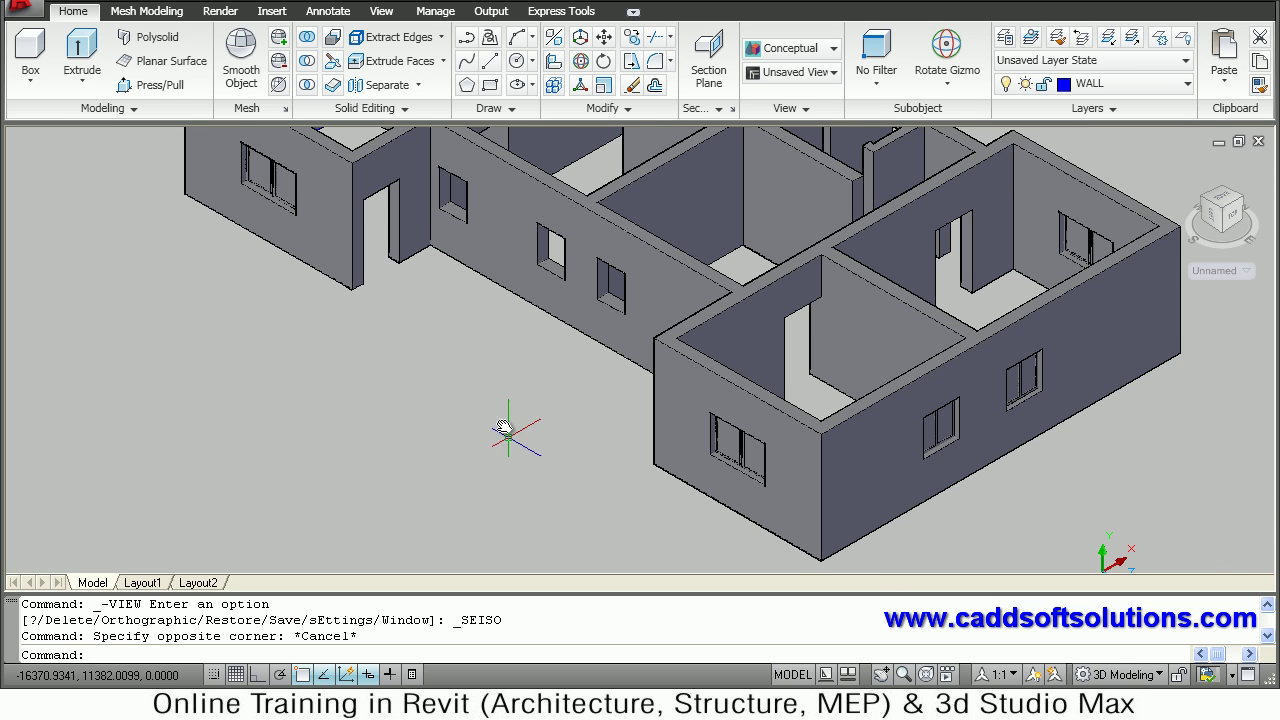
pyautogui.scroll(3, 537, 429)
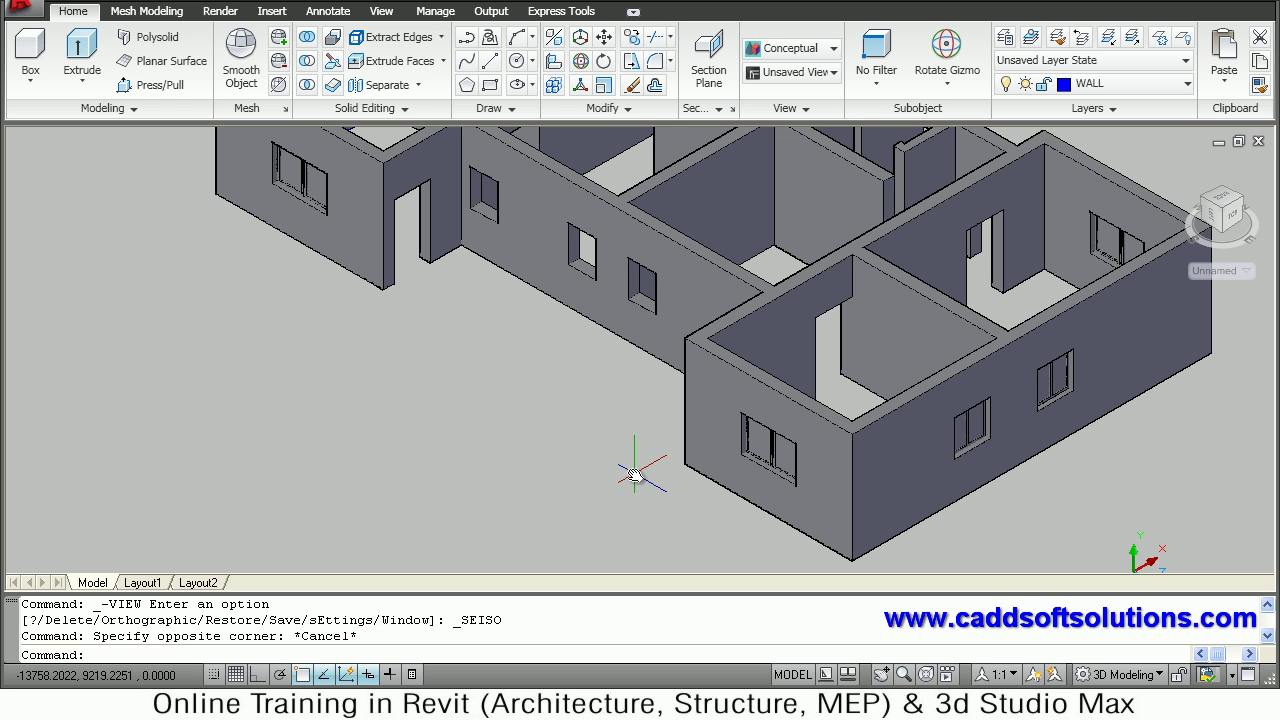
pyautogui.hotkey('ctrl', 'a')
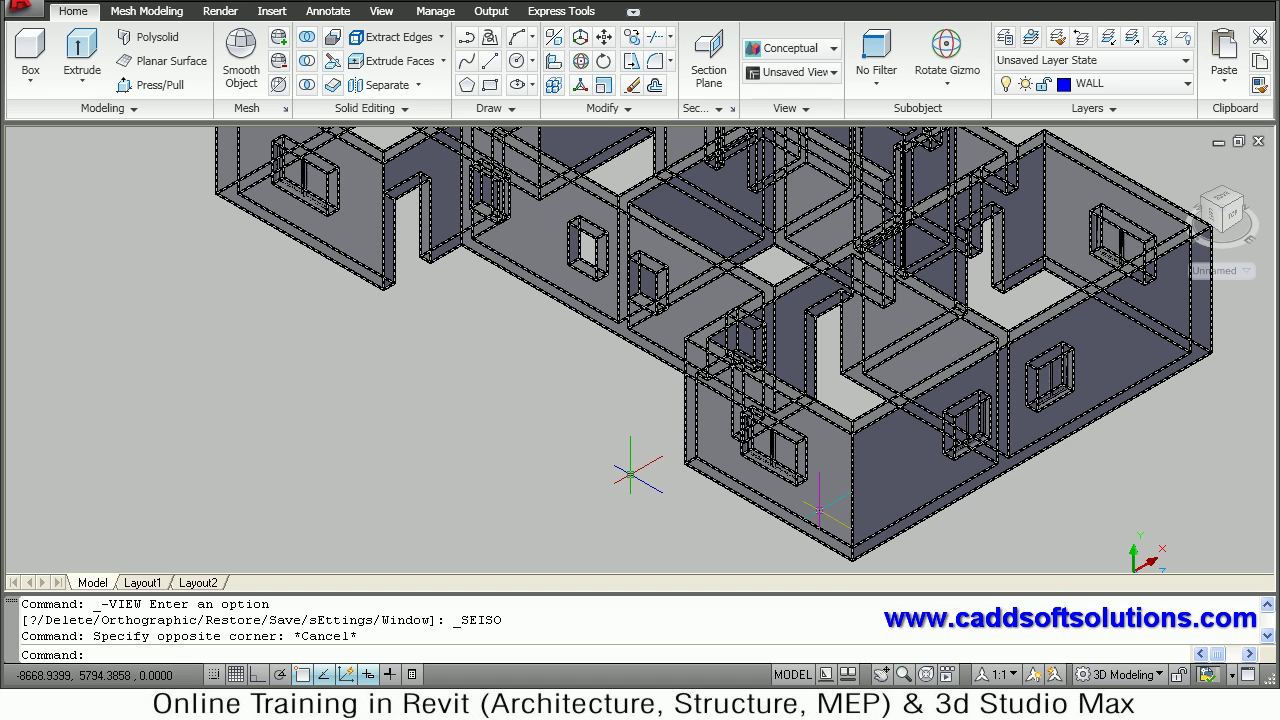